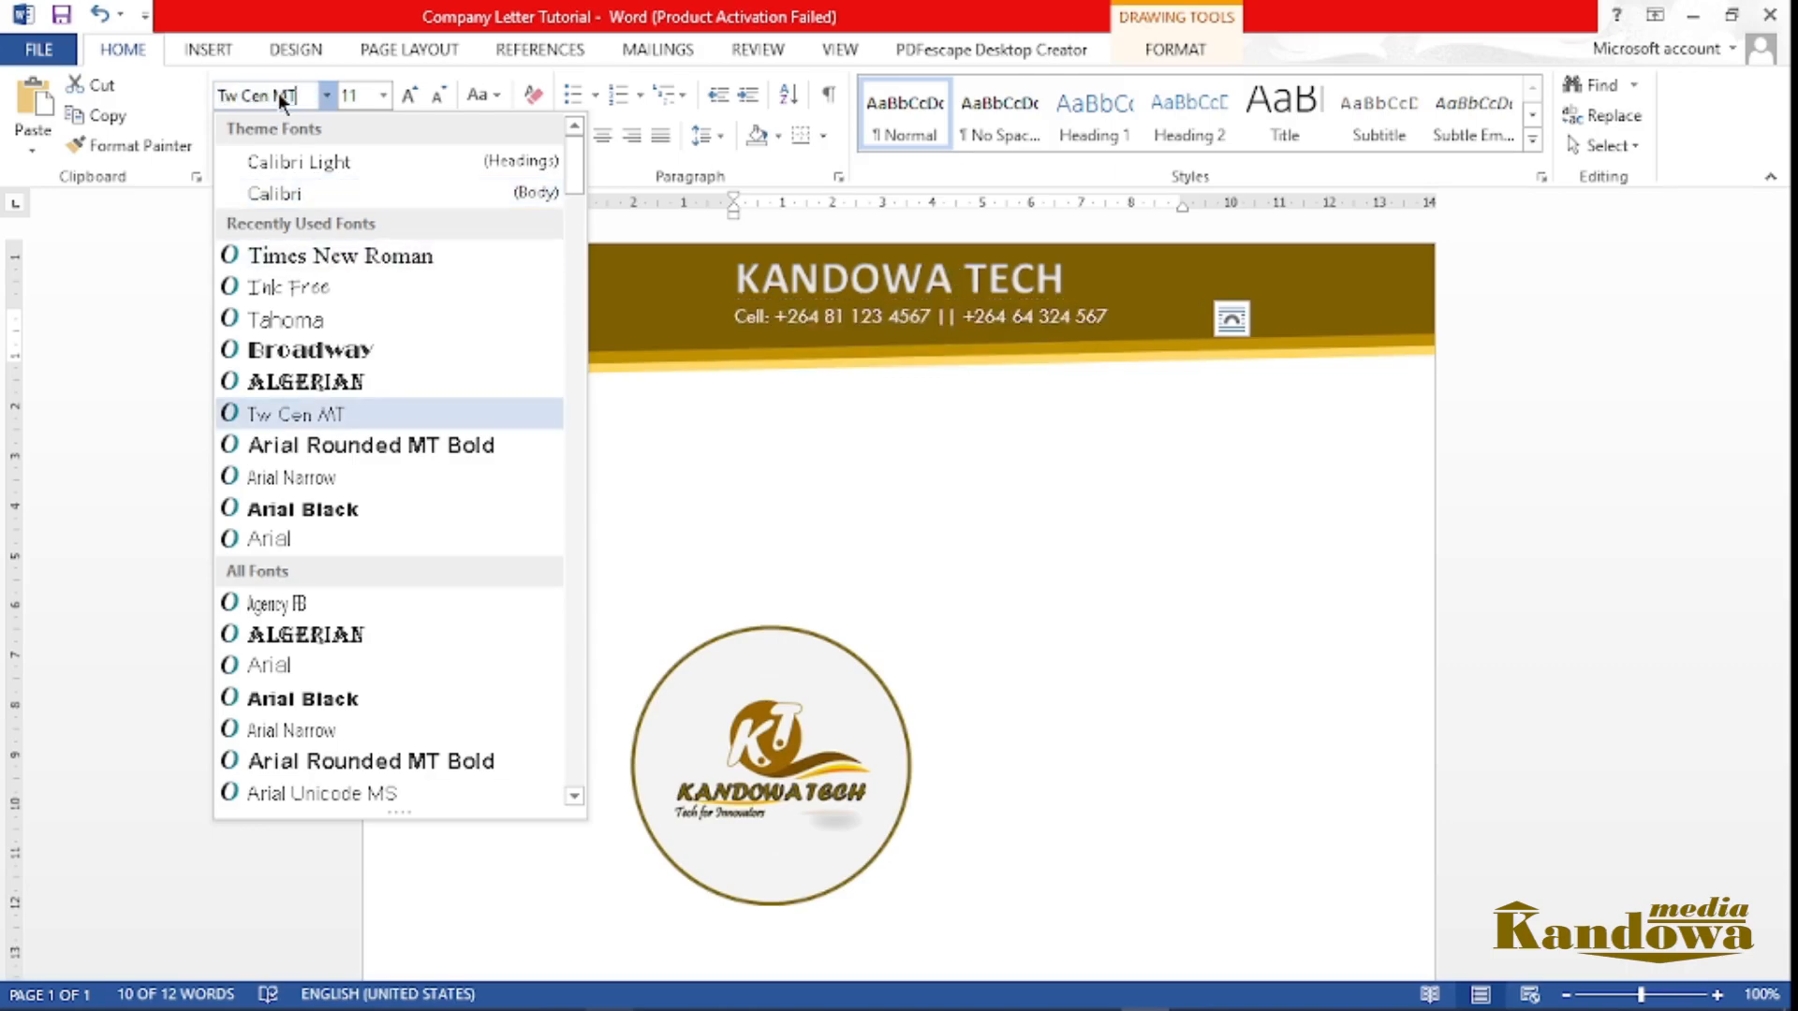
Format the phone number line in the header with the Tw Cen MT font at size 10
key(Return)
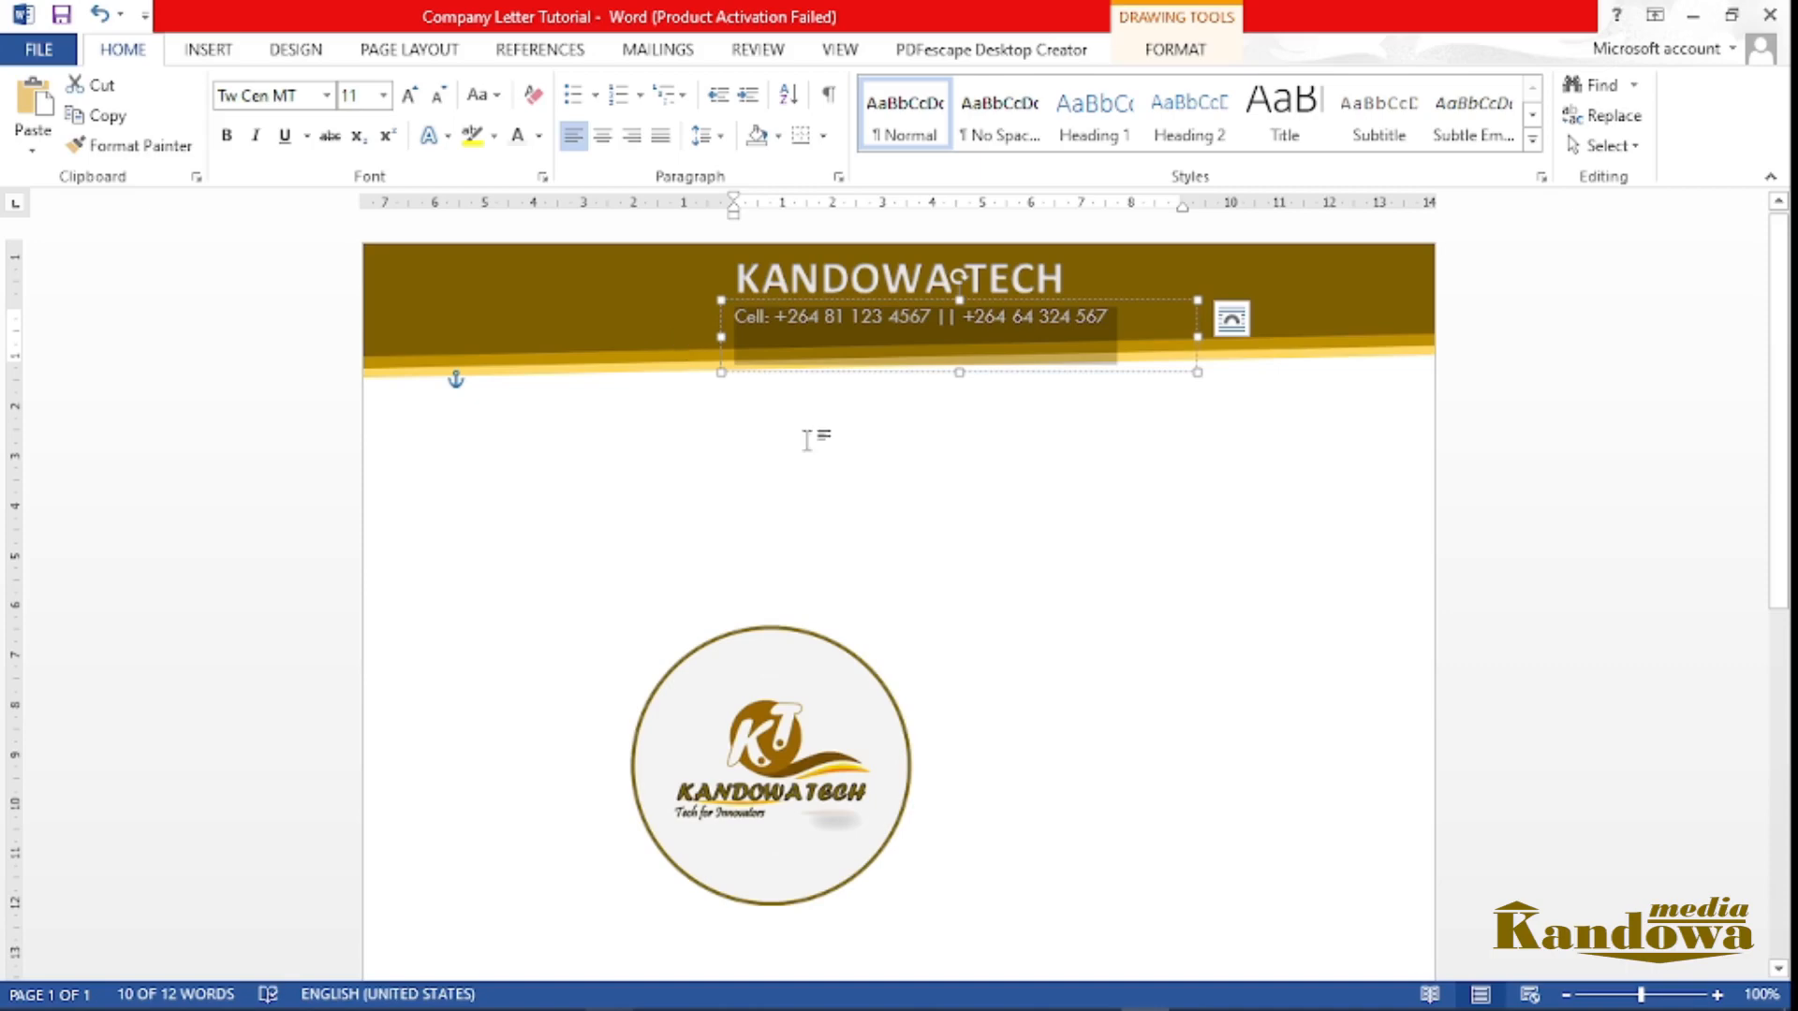
click(384, 95)
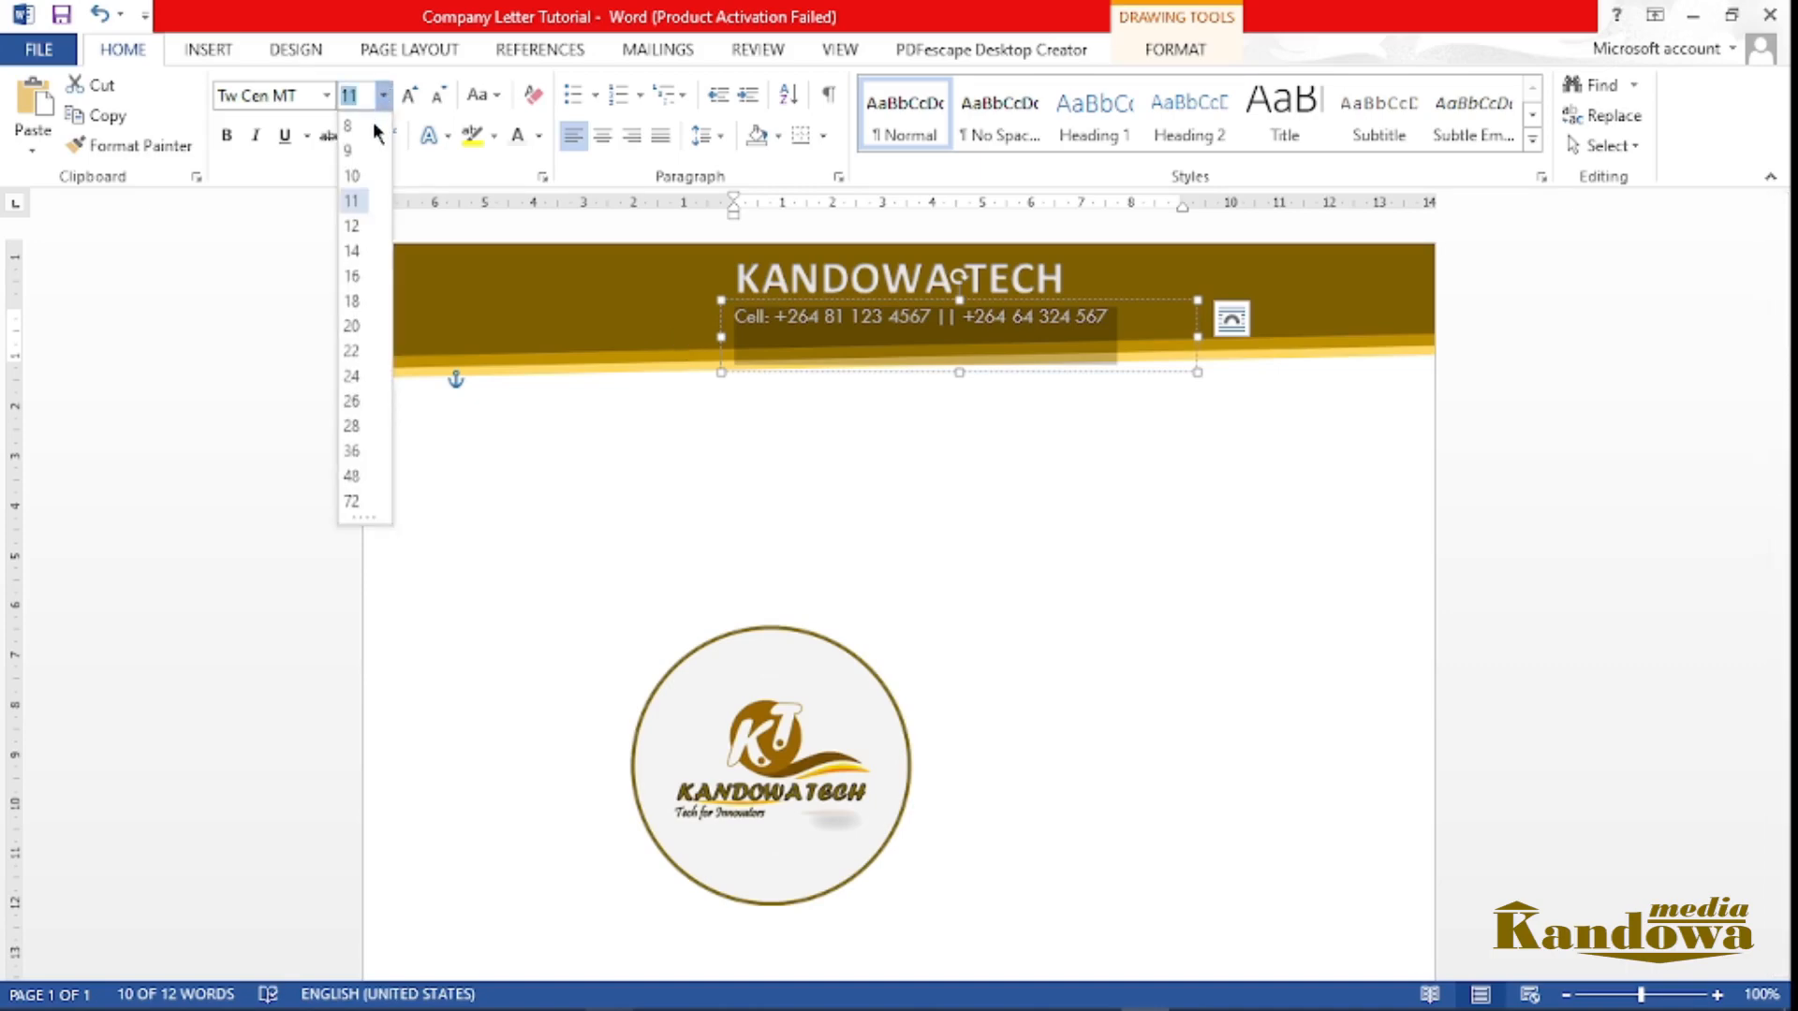
click(351, 175)
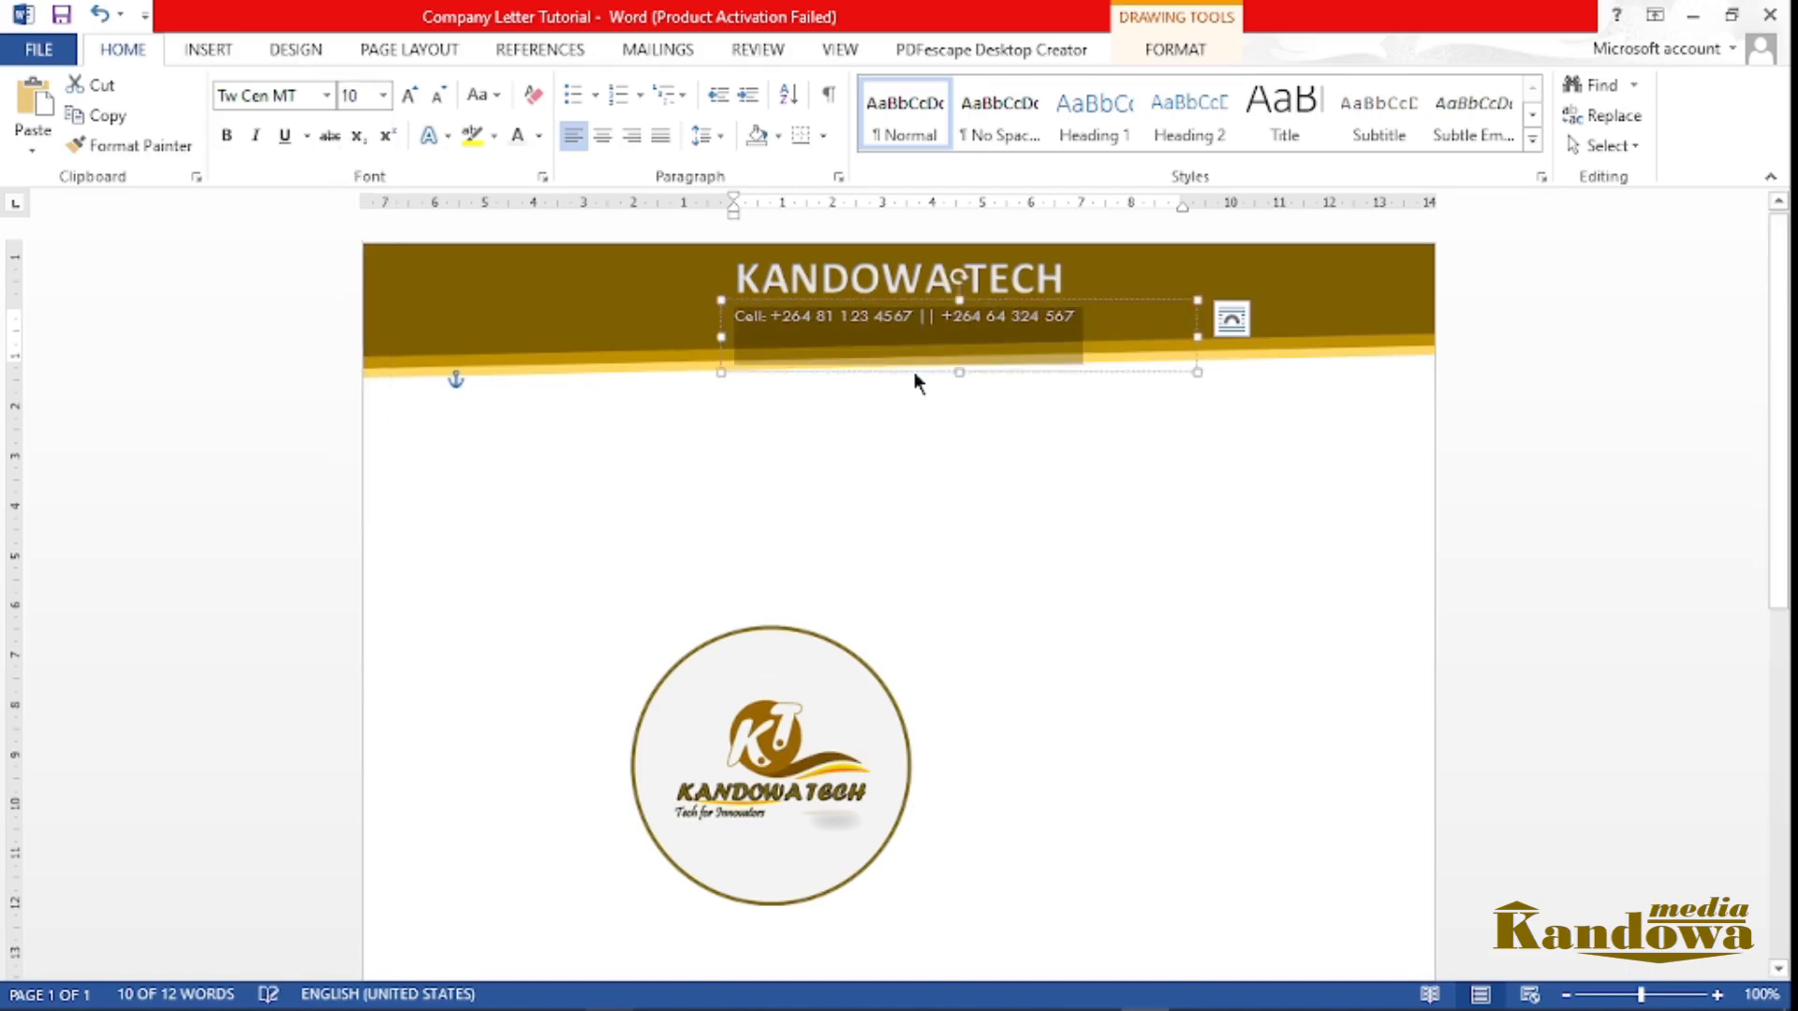
Nudge the phone number text box slightly left to align it under the KANDOWA TECH heading
click(1027, 383)
click(1076, 300)
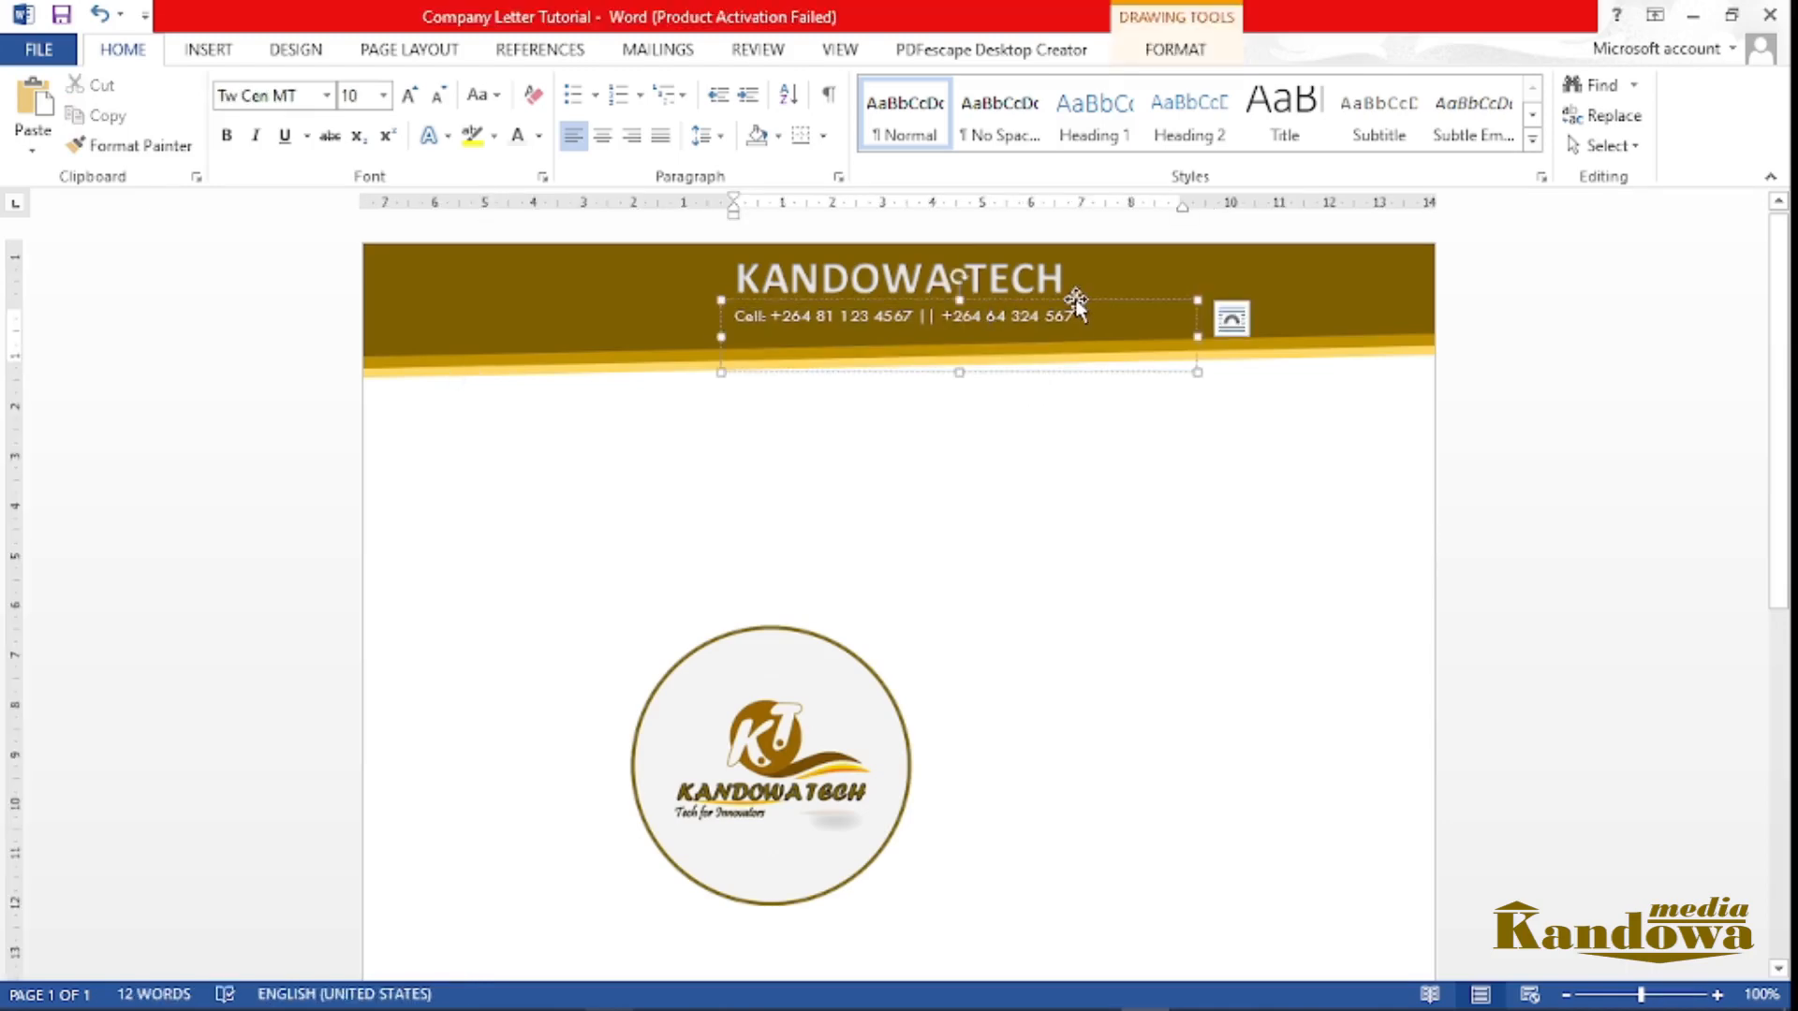
click(1077, 299)
drag(1077, 299, 1074, 300)
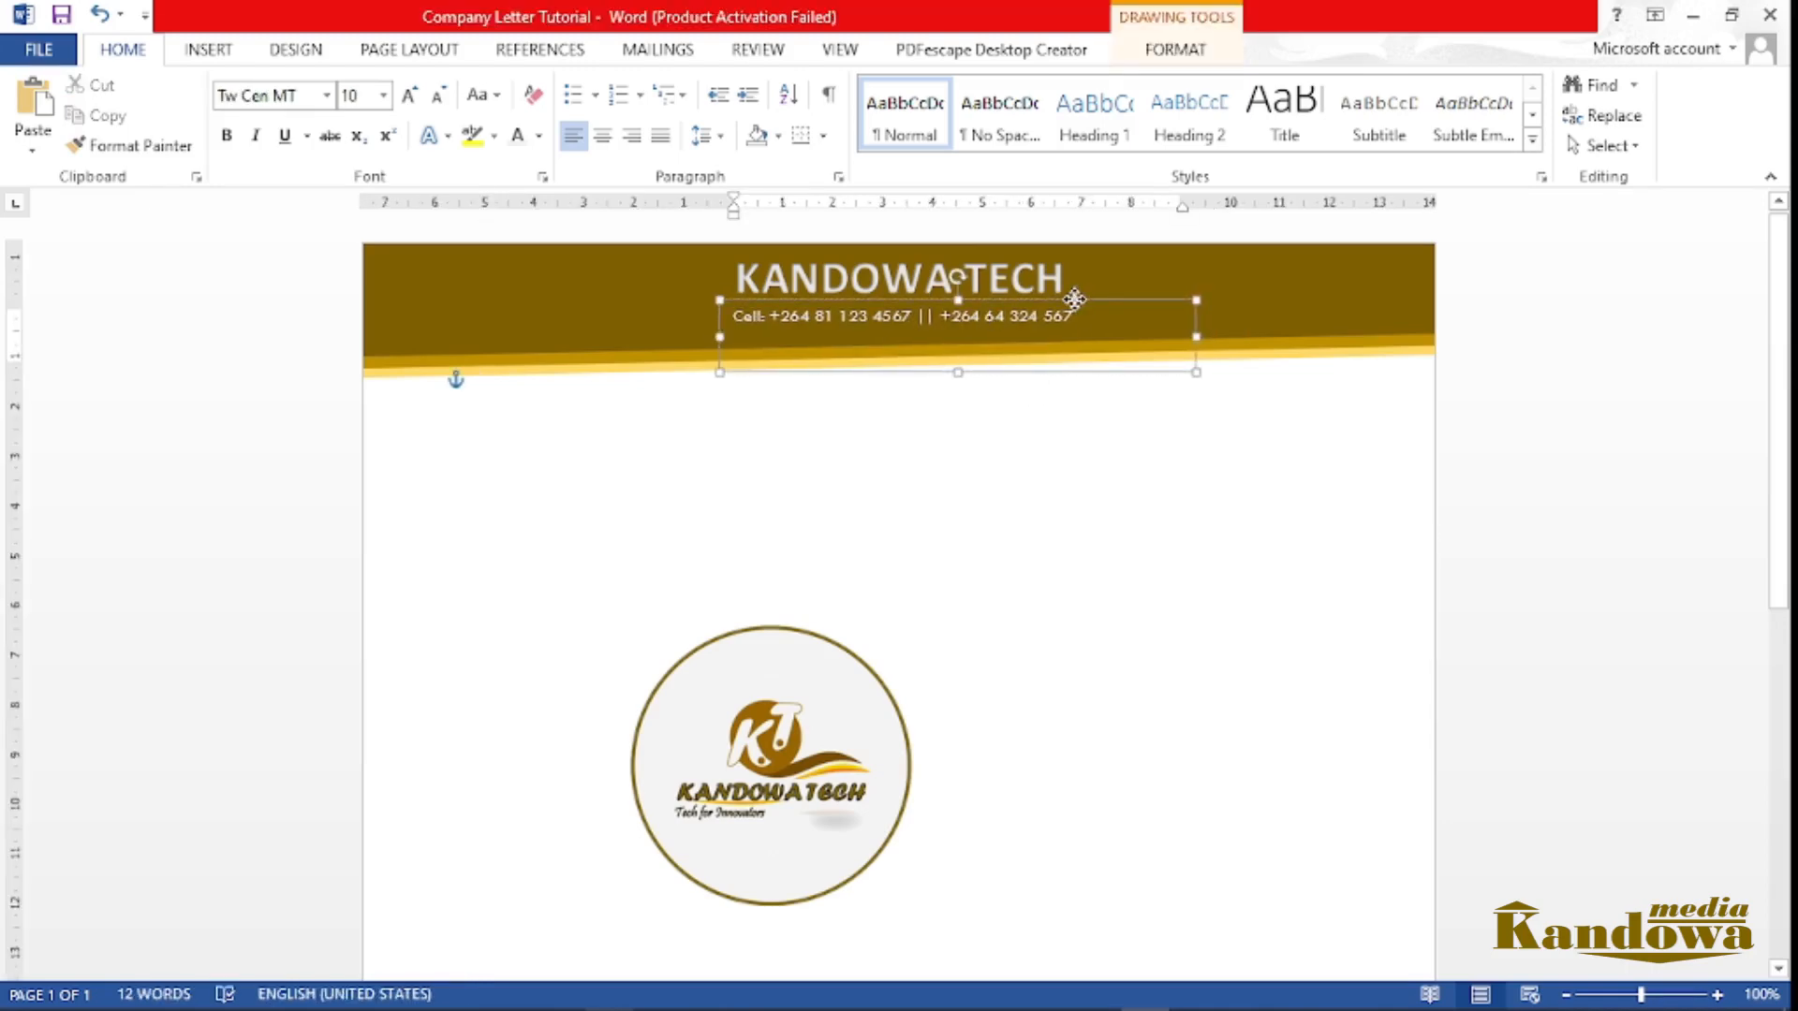
click(1116, 442)
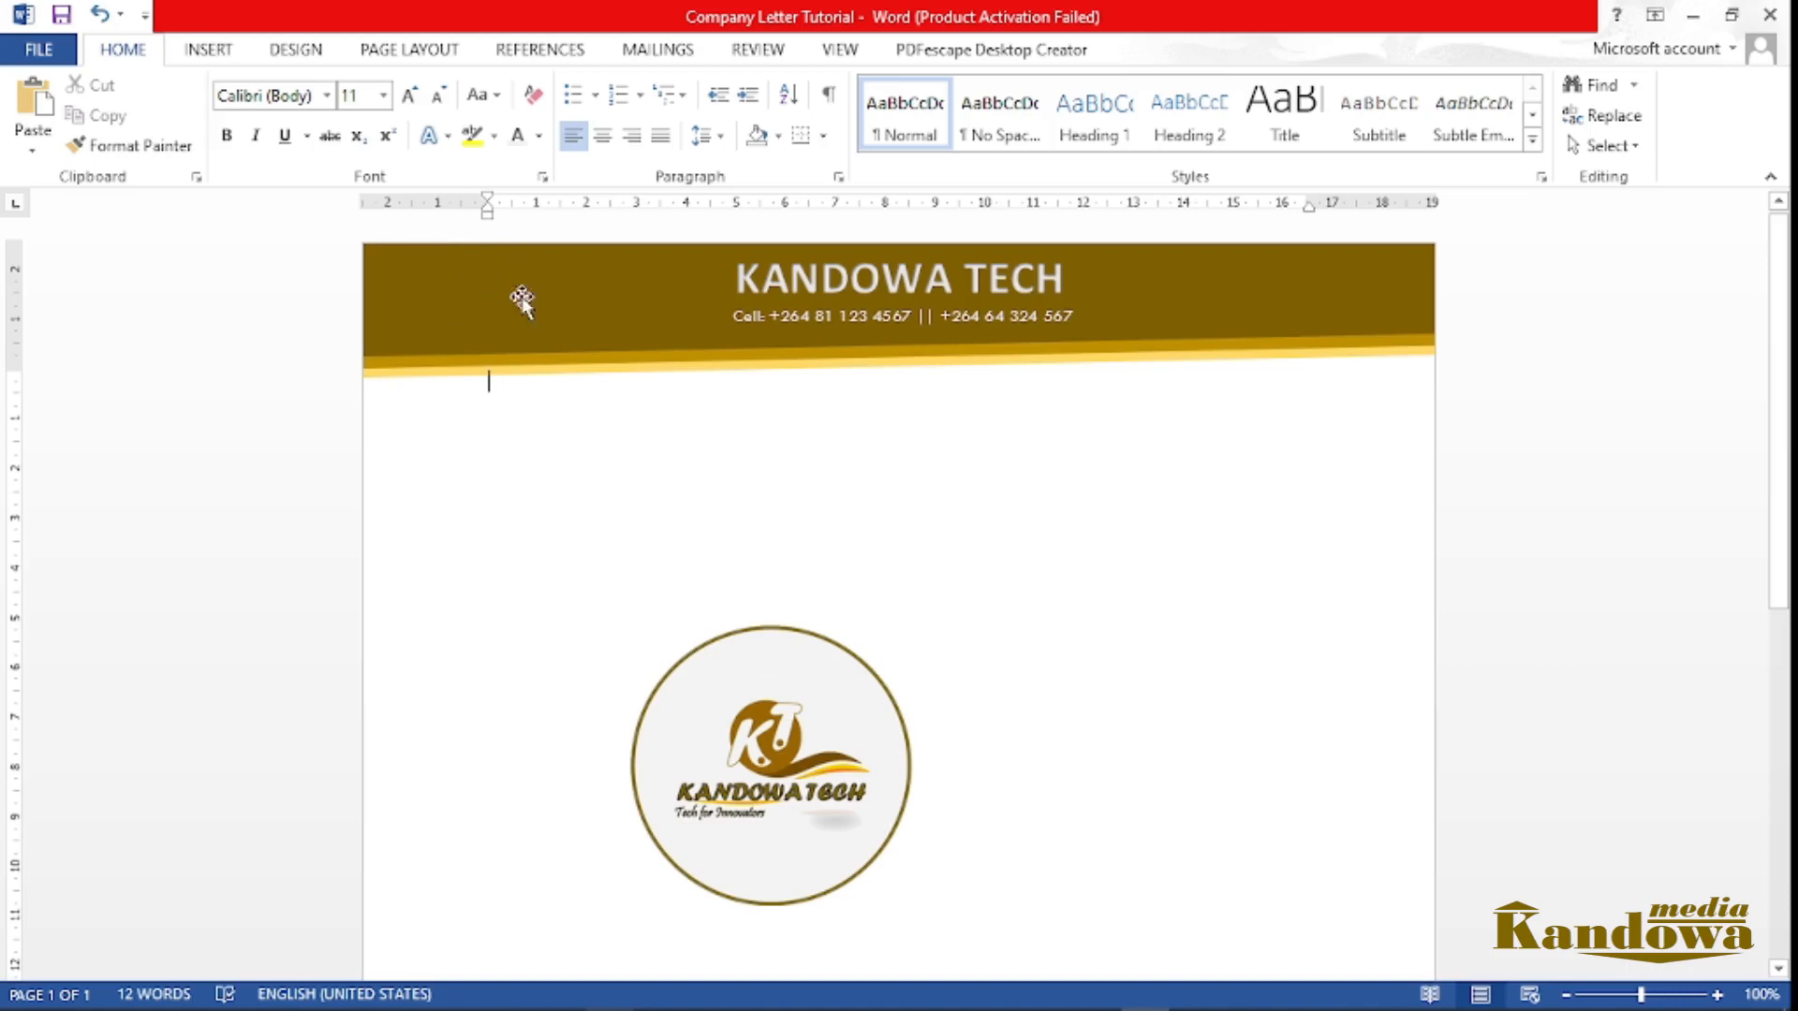
Shrink the circular logo to a small badge and move it onto the header band, left of the company name
drag(746, 631, 734, 558)
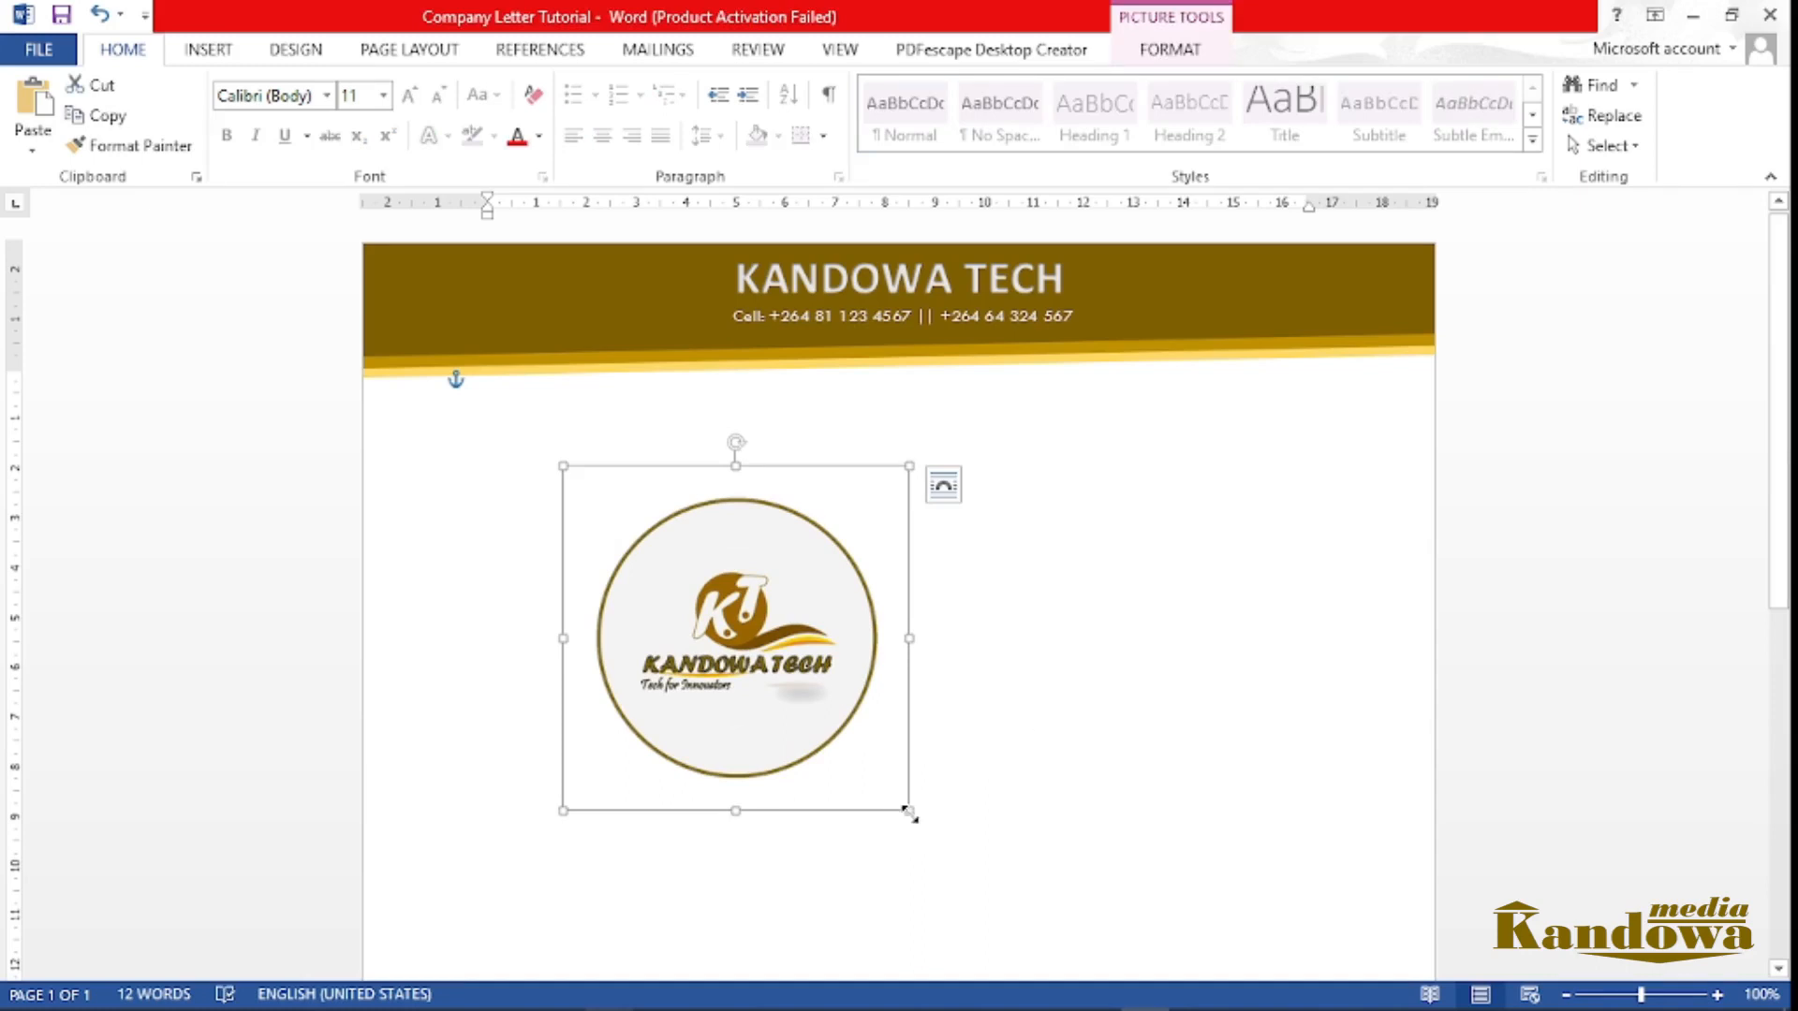
drag(909, 812, 630, 532)
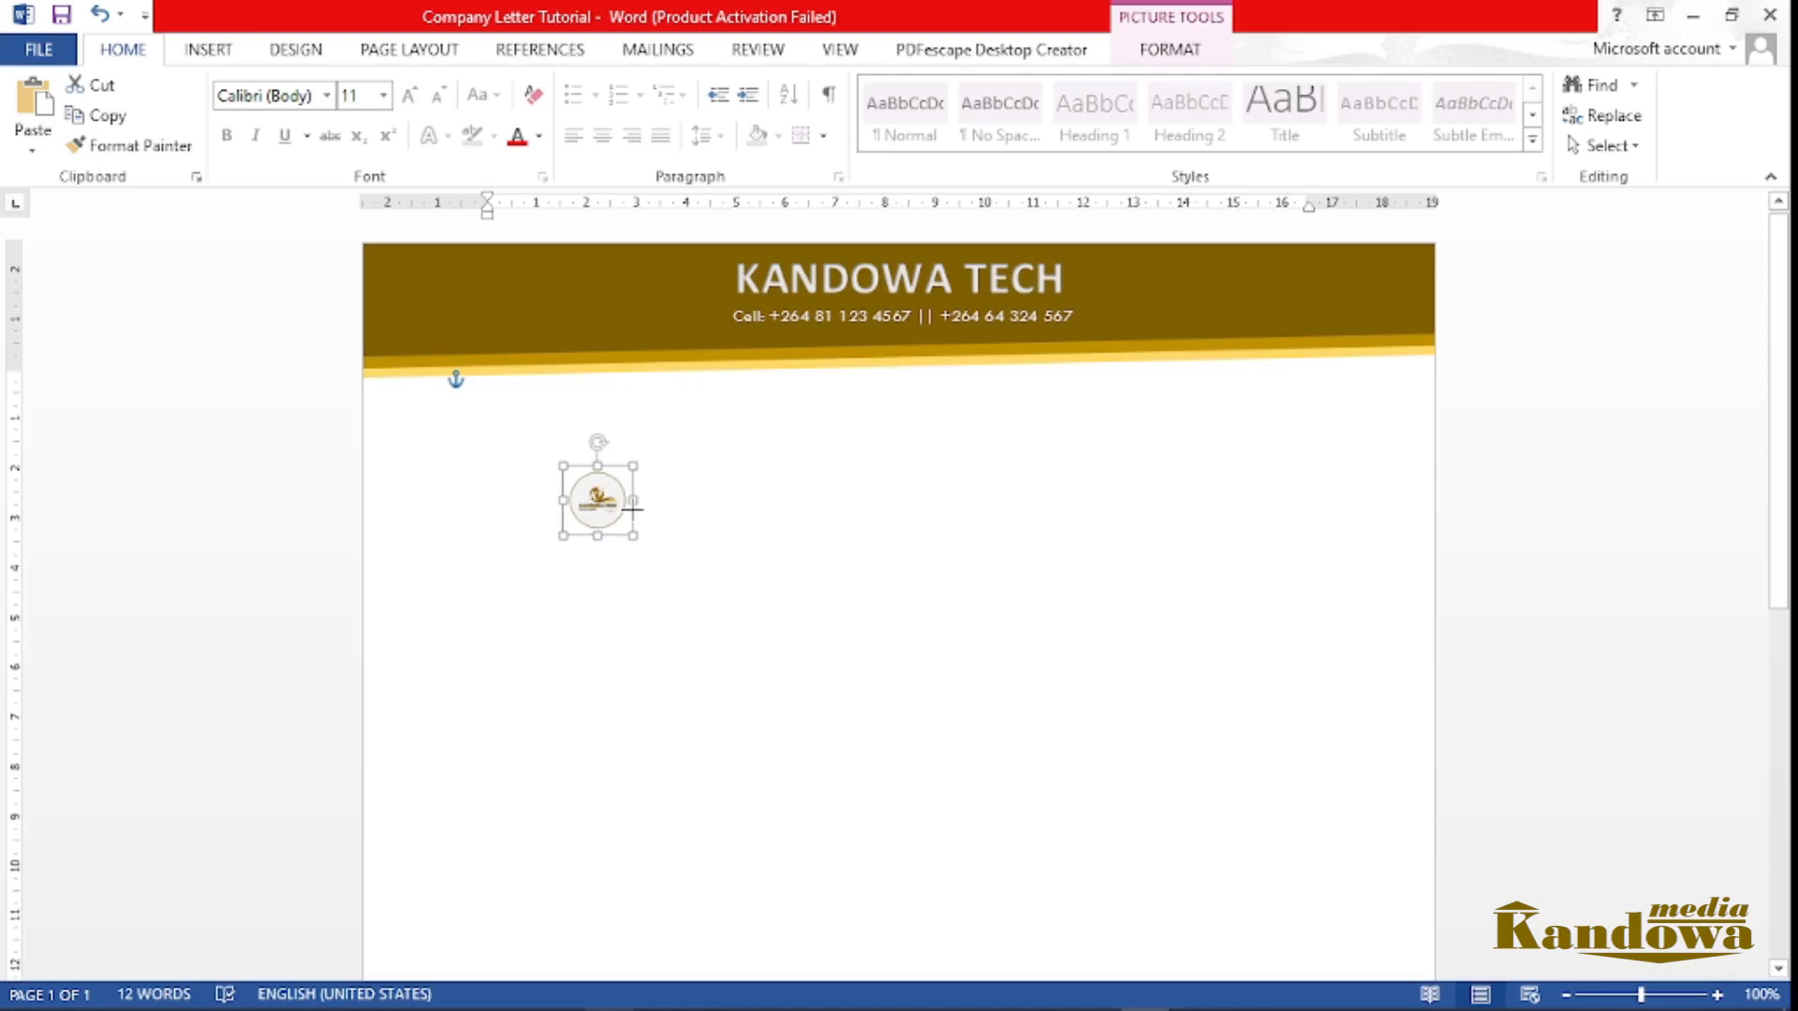
click(738, 540)
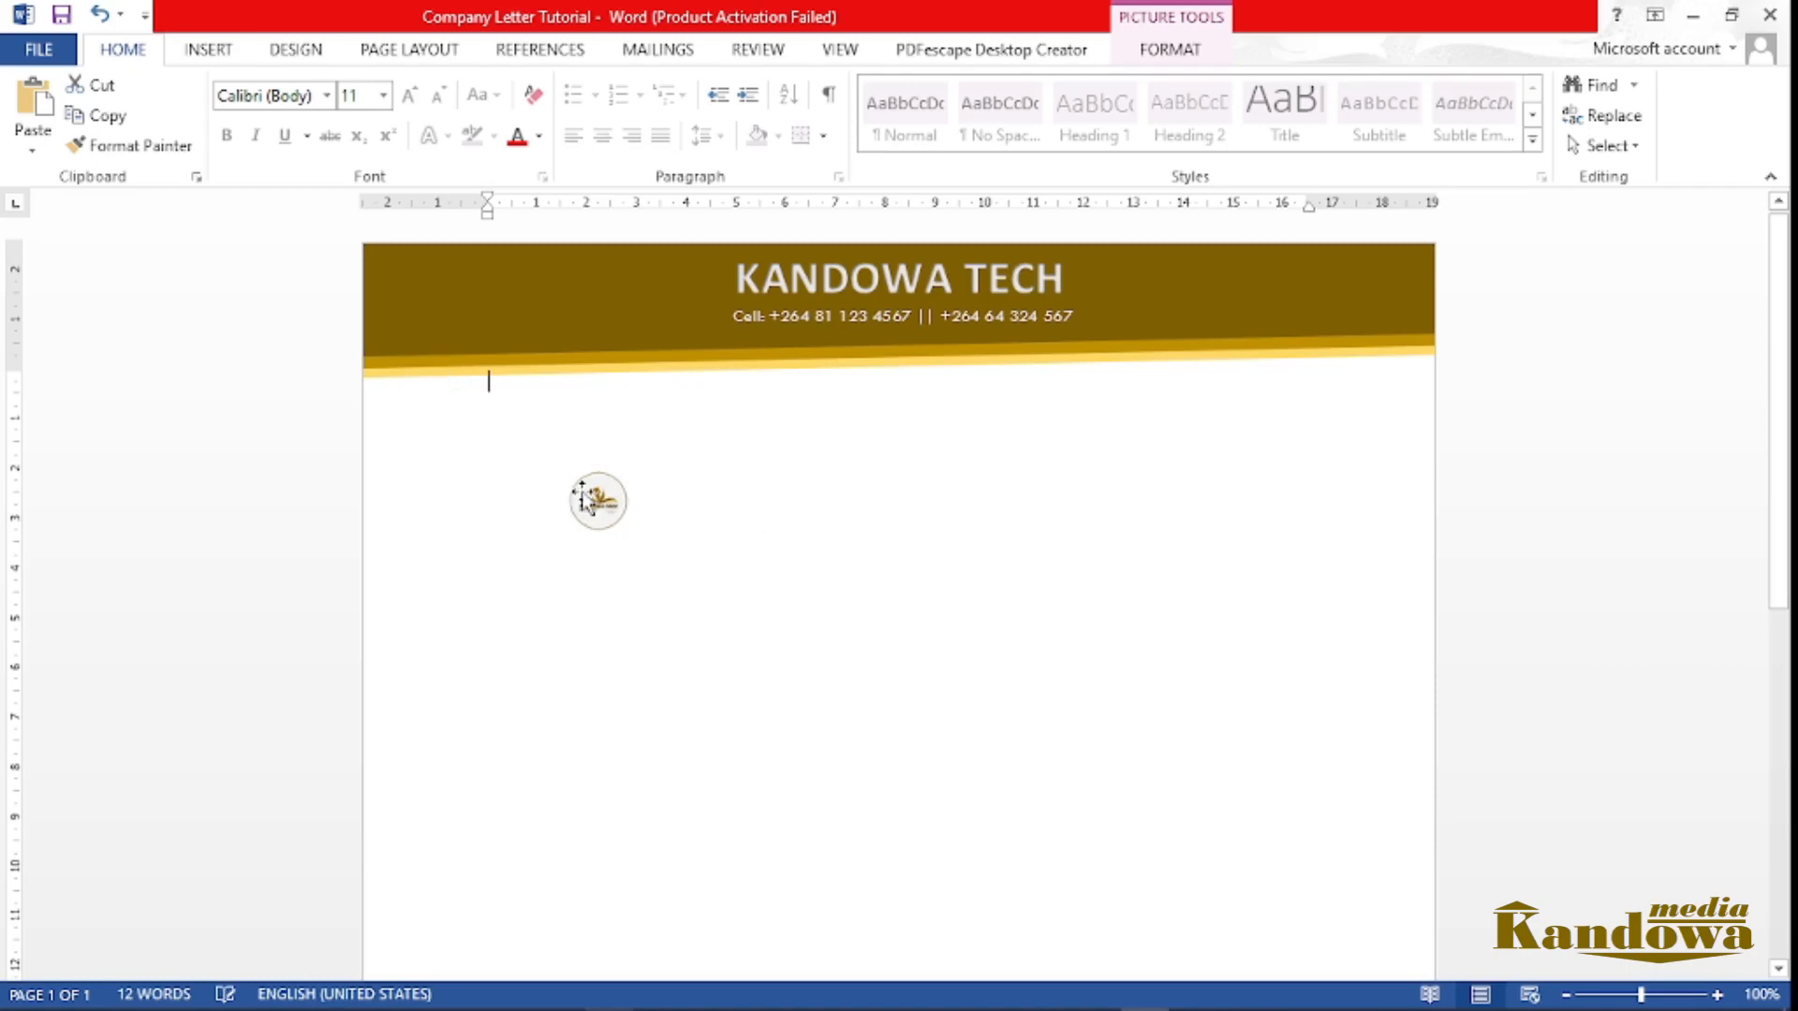
click(593, 497)
drag(594, 497, 559, 291)
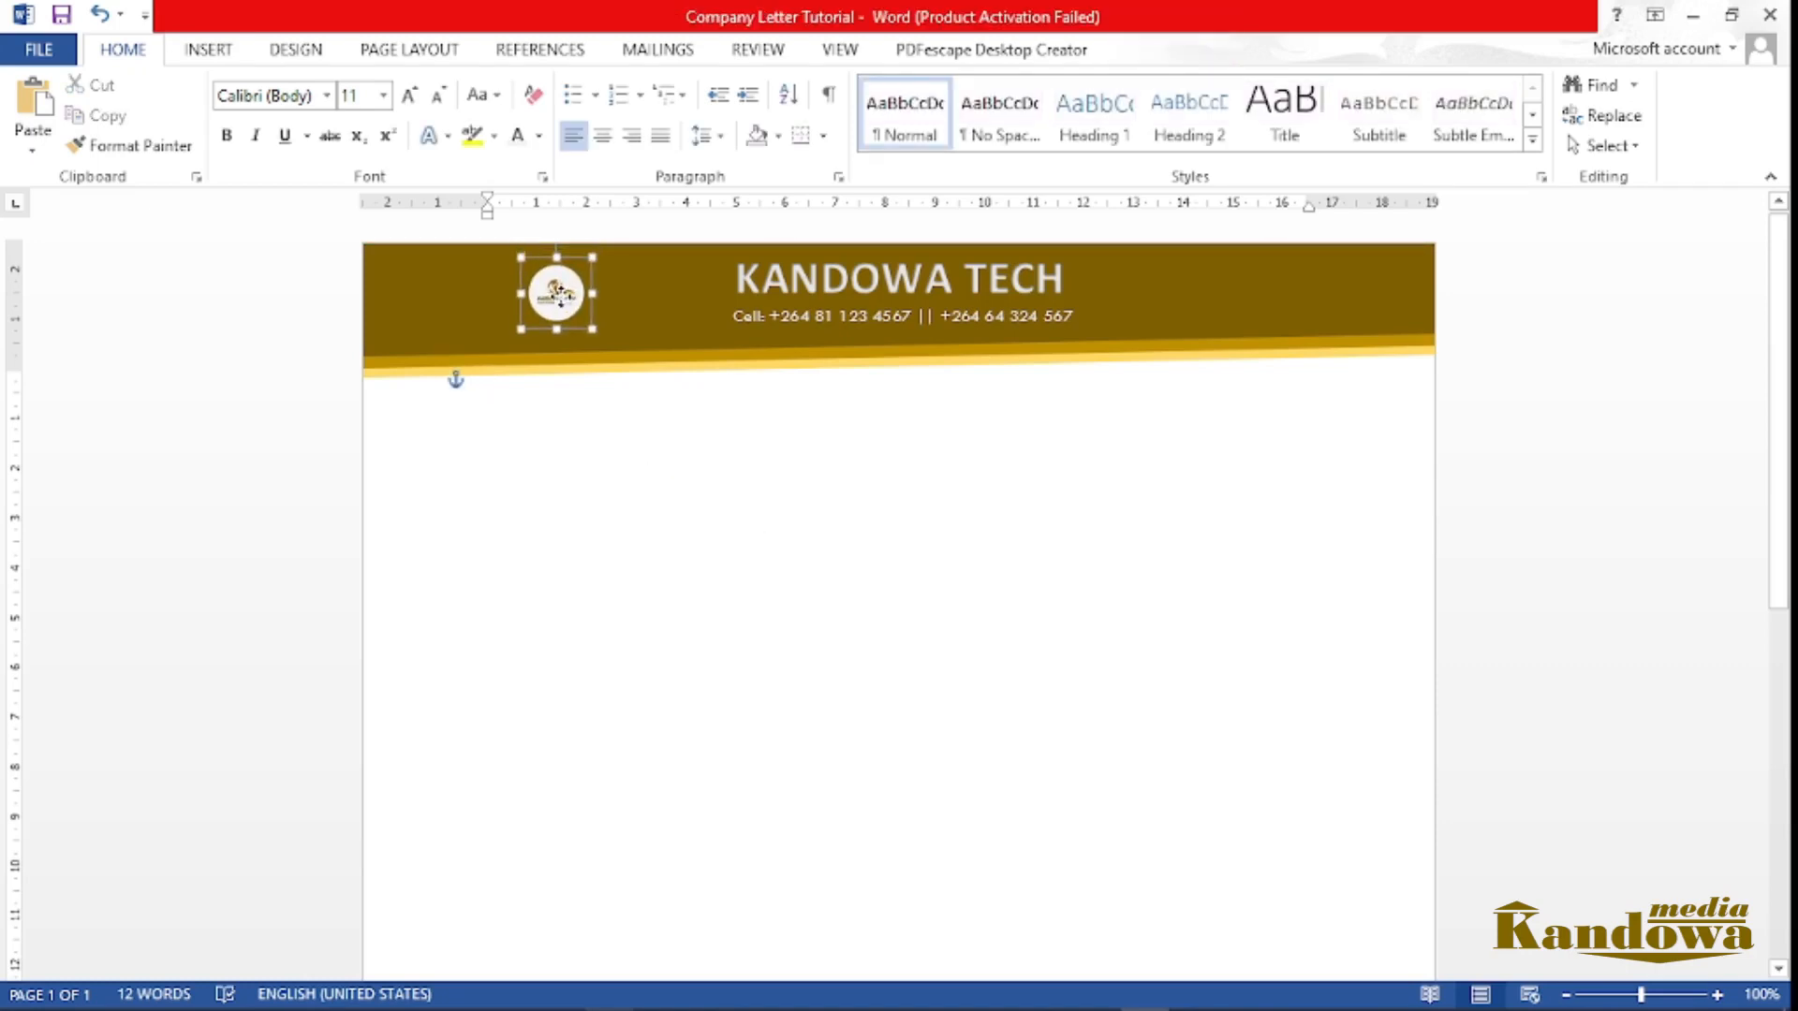
Enlarge the logo to nearly the height of the header band and adjust its position there
mouse_move(592, 333)
mouse_down()
mouse_move(611, 363)
mouse_move(584, 302)
mouse_up()
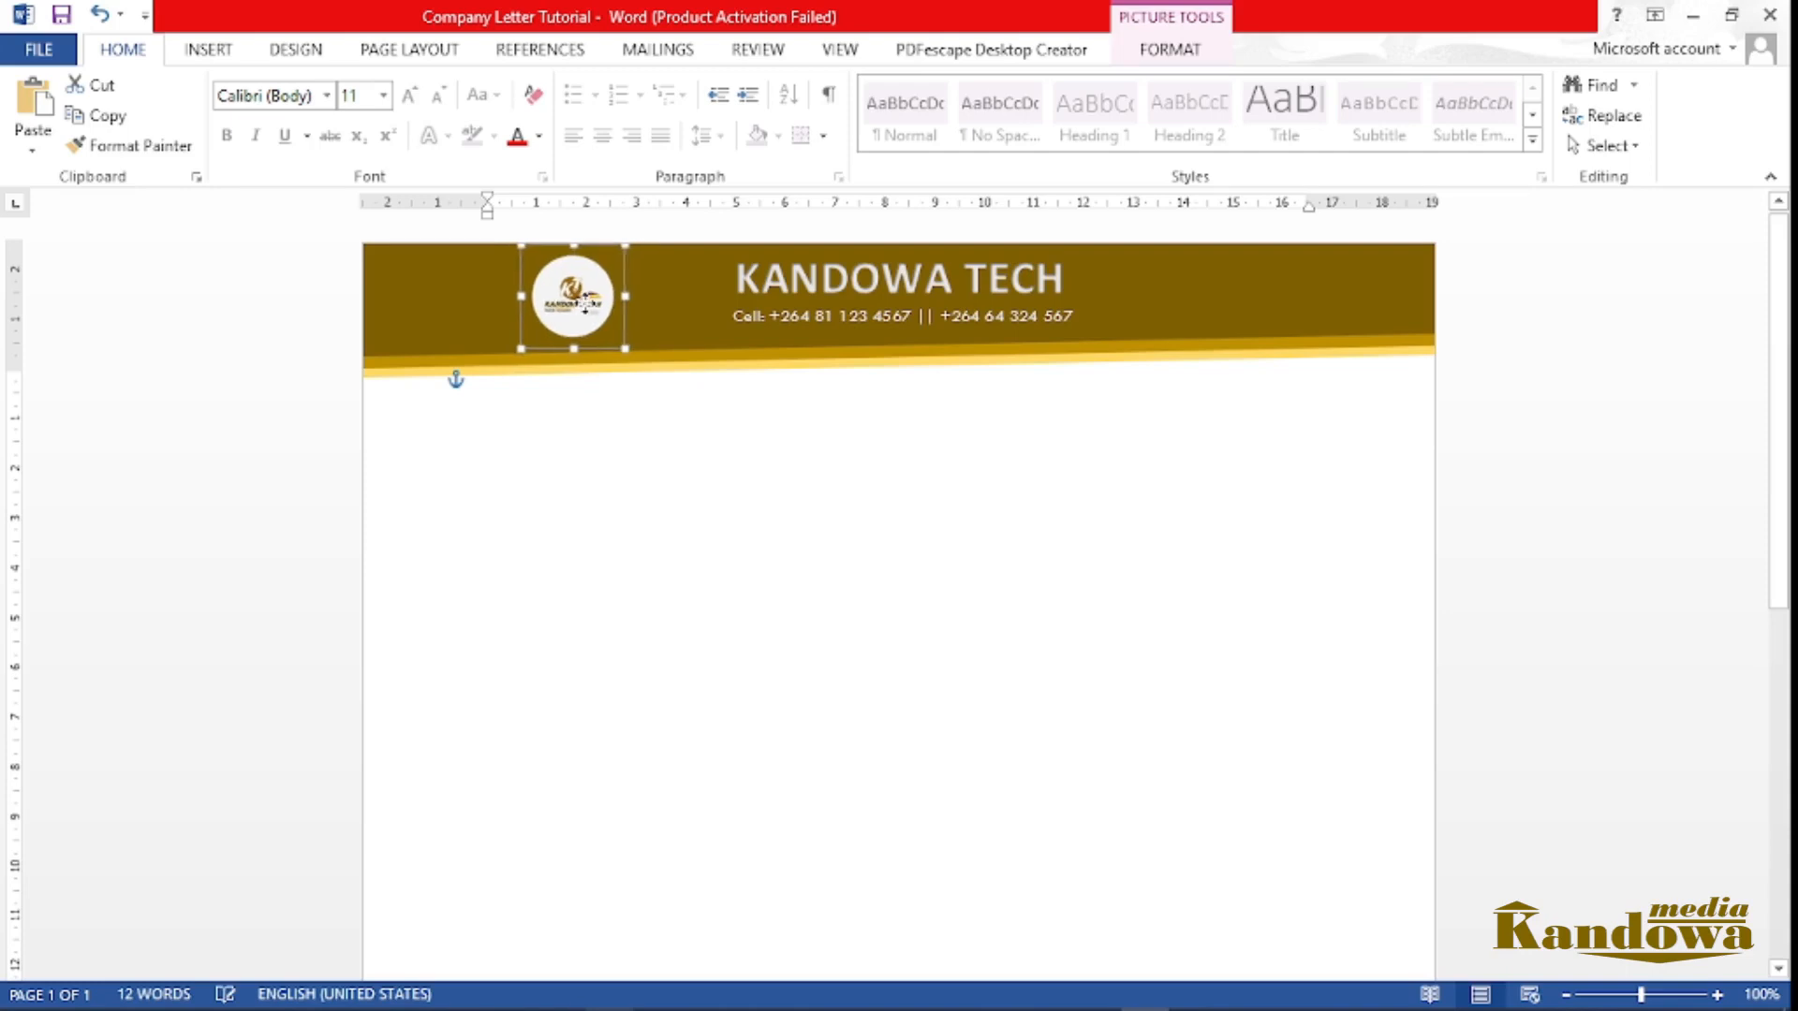
click(787, 565)
click(591, 304)
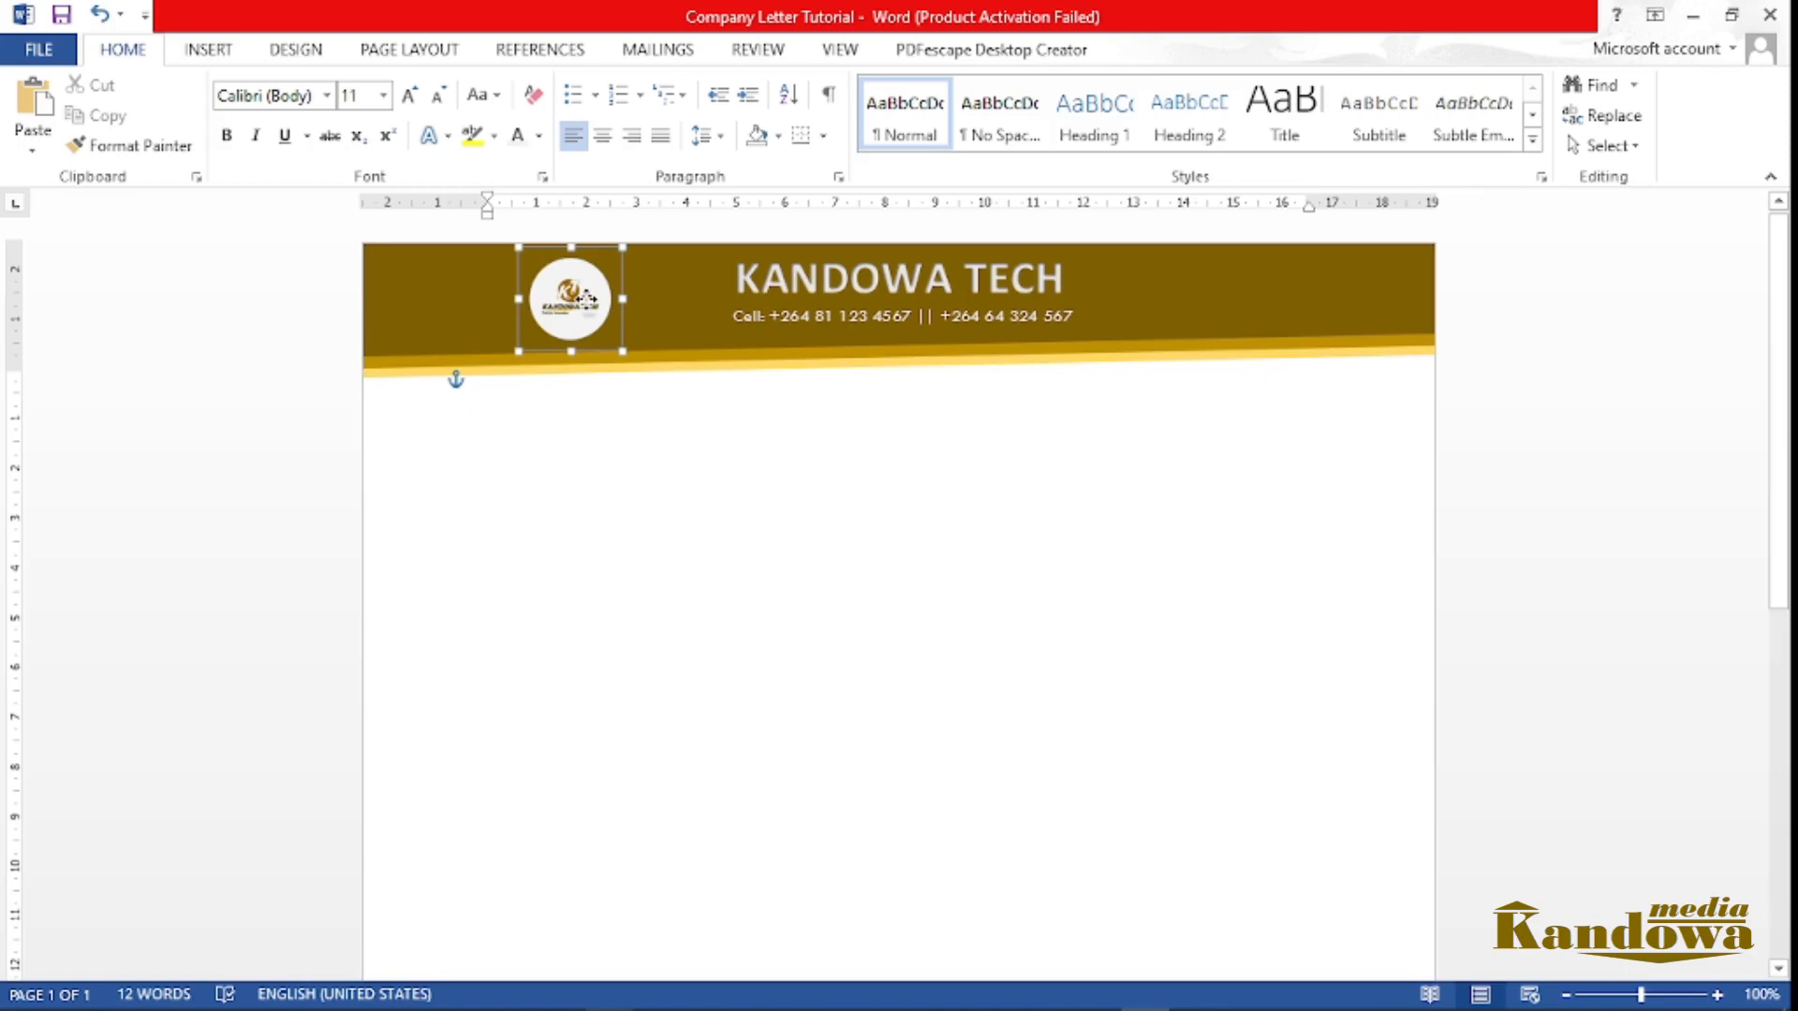
click(698, 527)
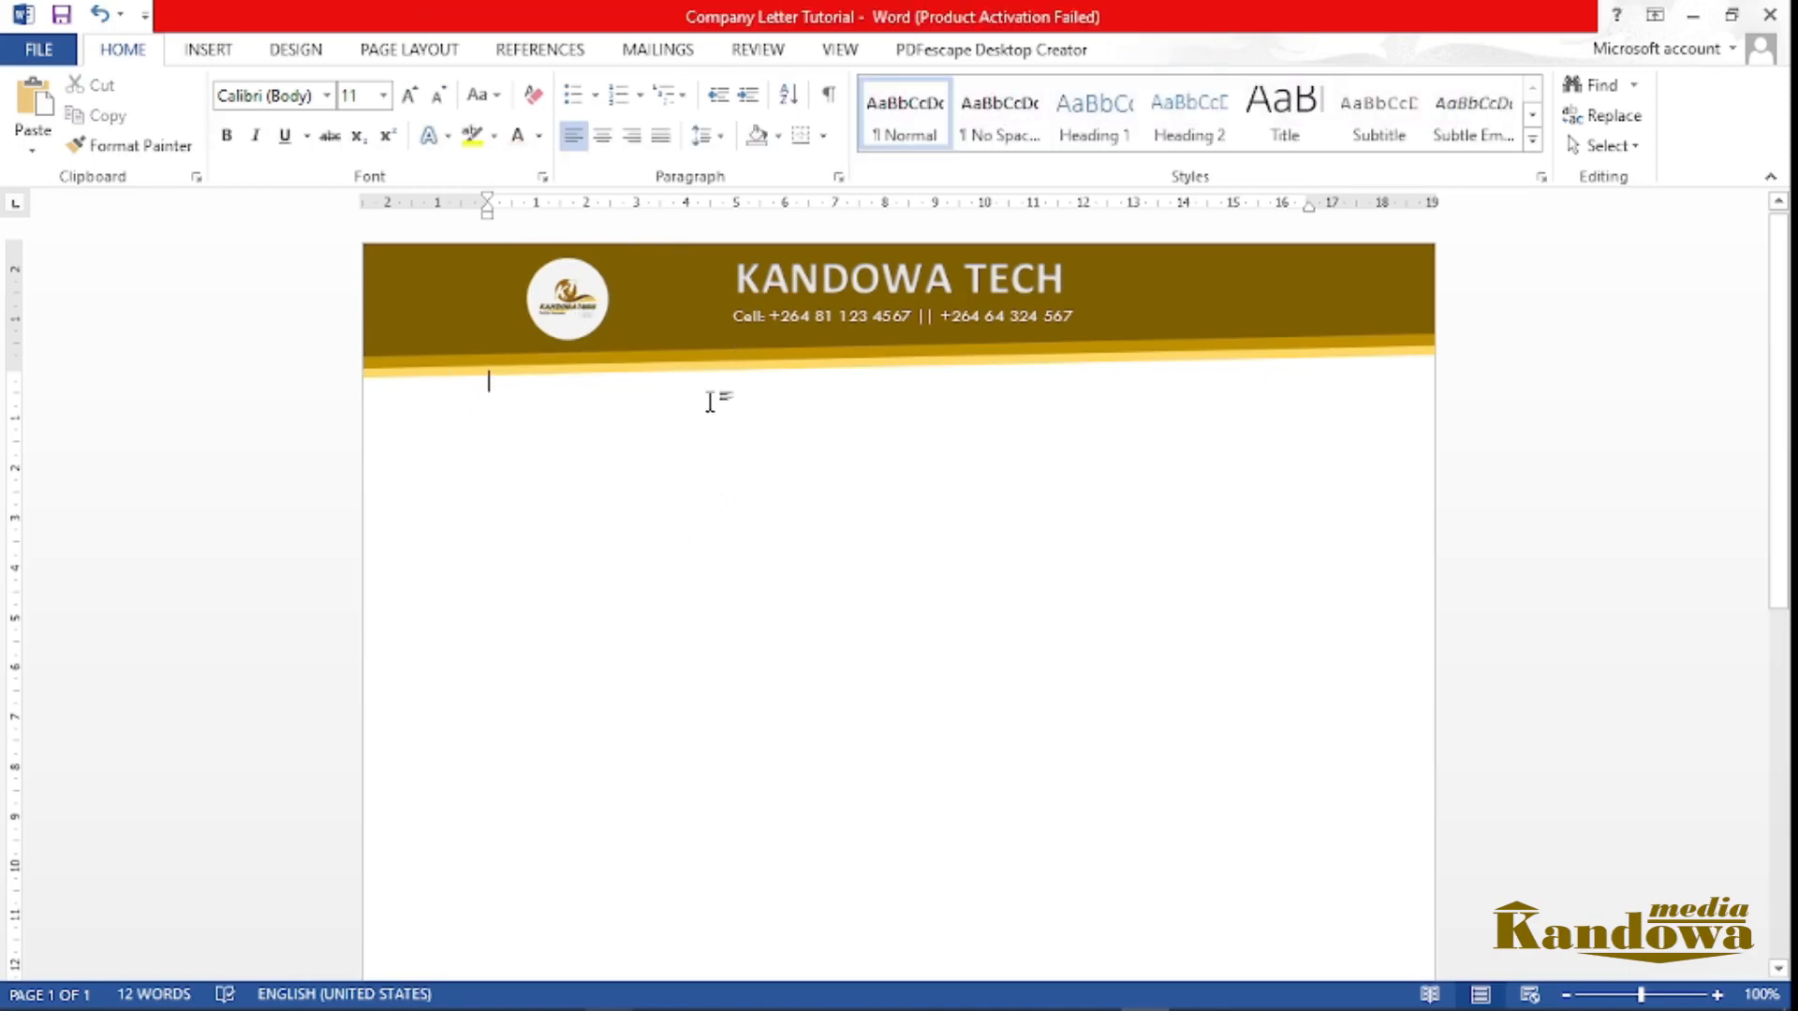
Enlarge the logo to about 2.36 cm square and shift it up within the header band
click(585, 318)
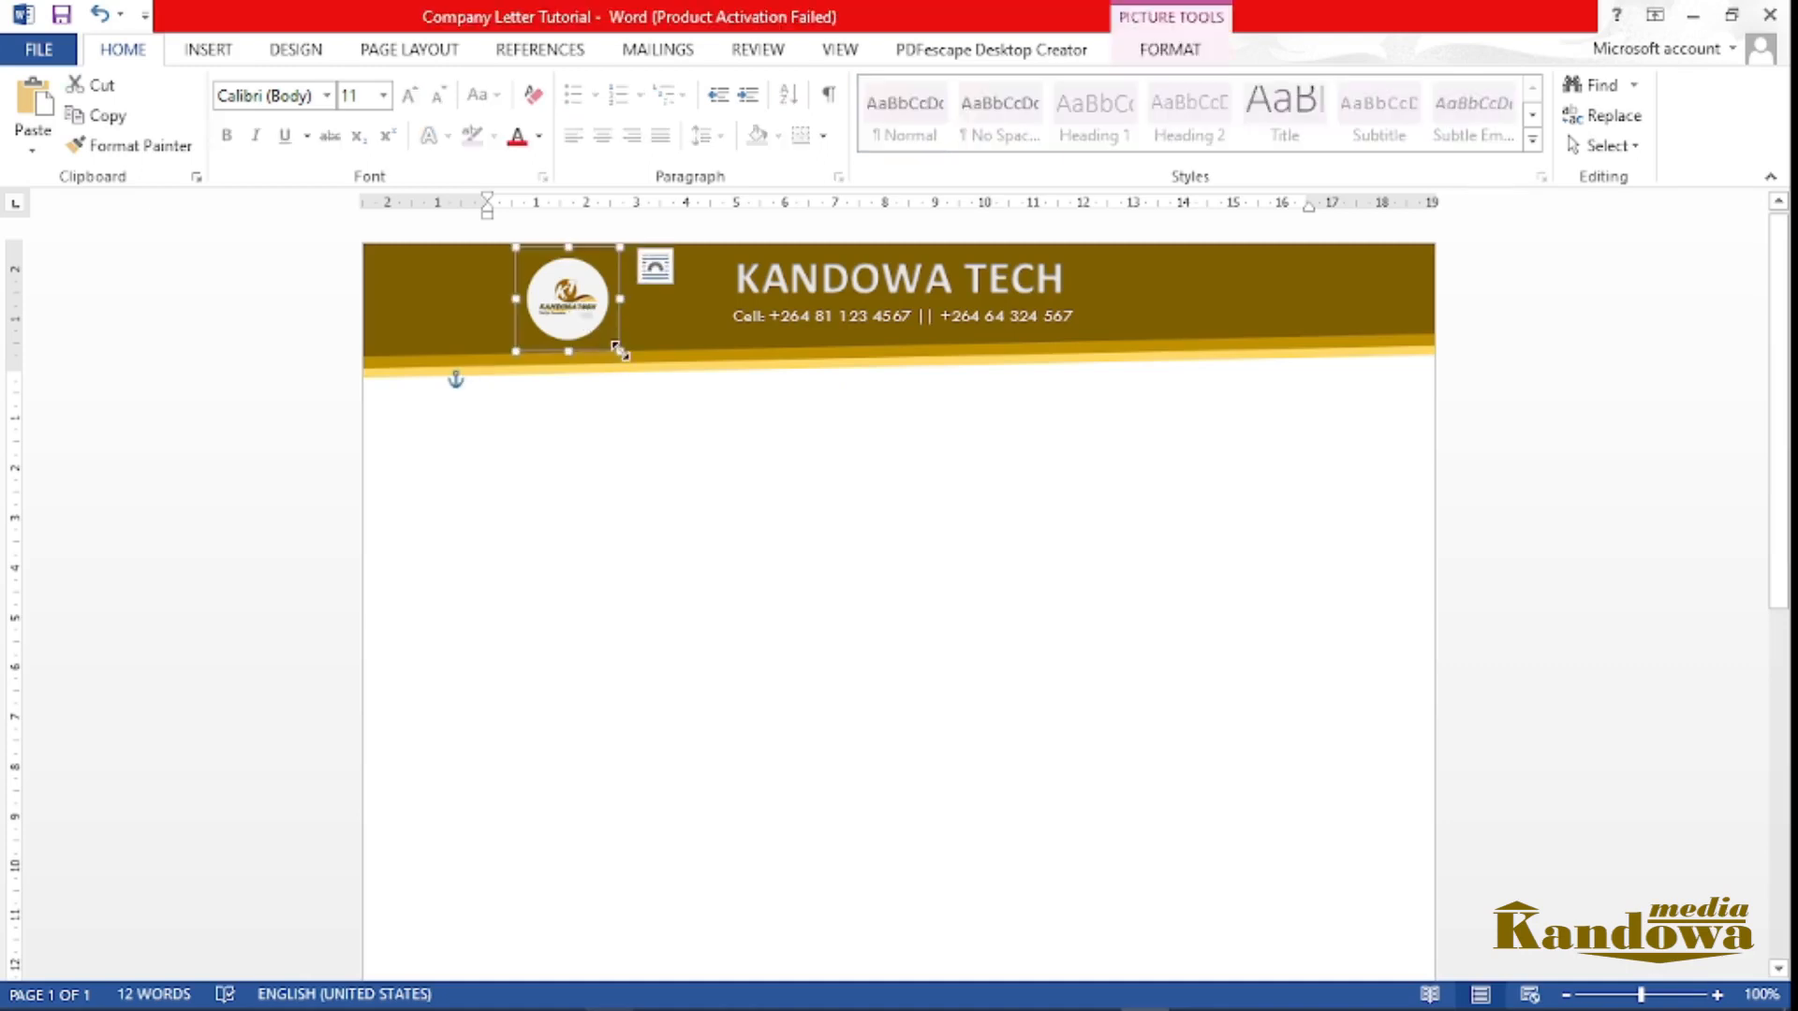
drag(620, 351, 635, 366)
click(622, 453)
click(586, 292)
drag(585, 292, 578, 275)
click(763, 468)
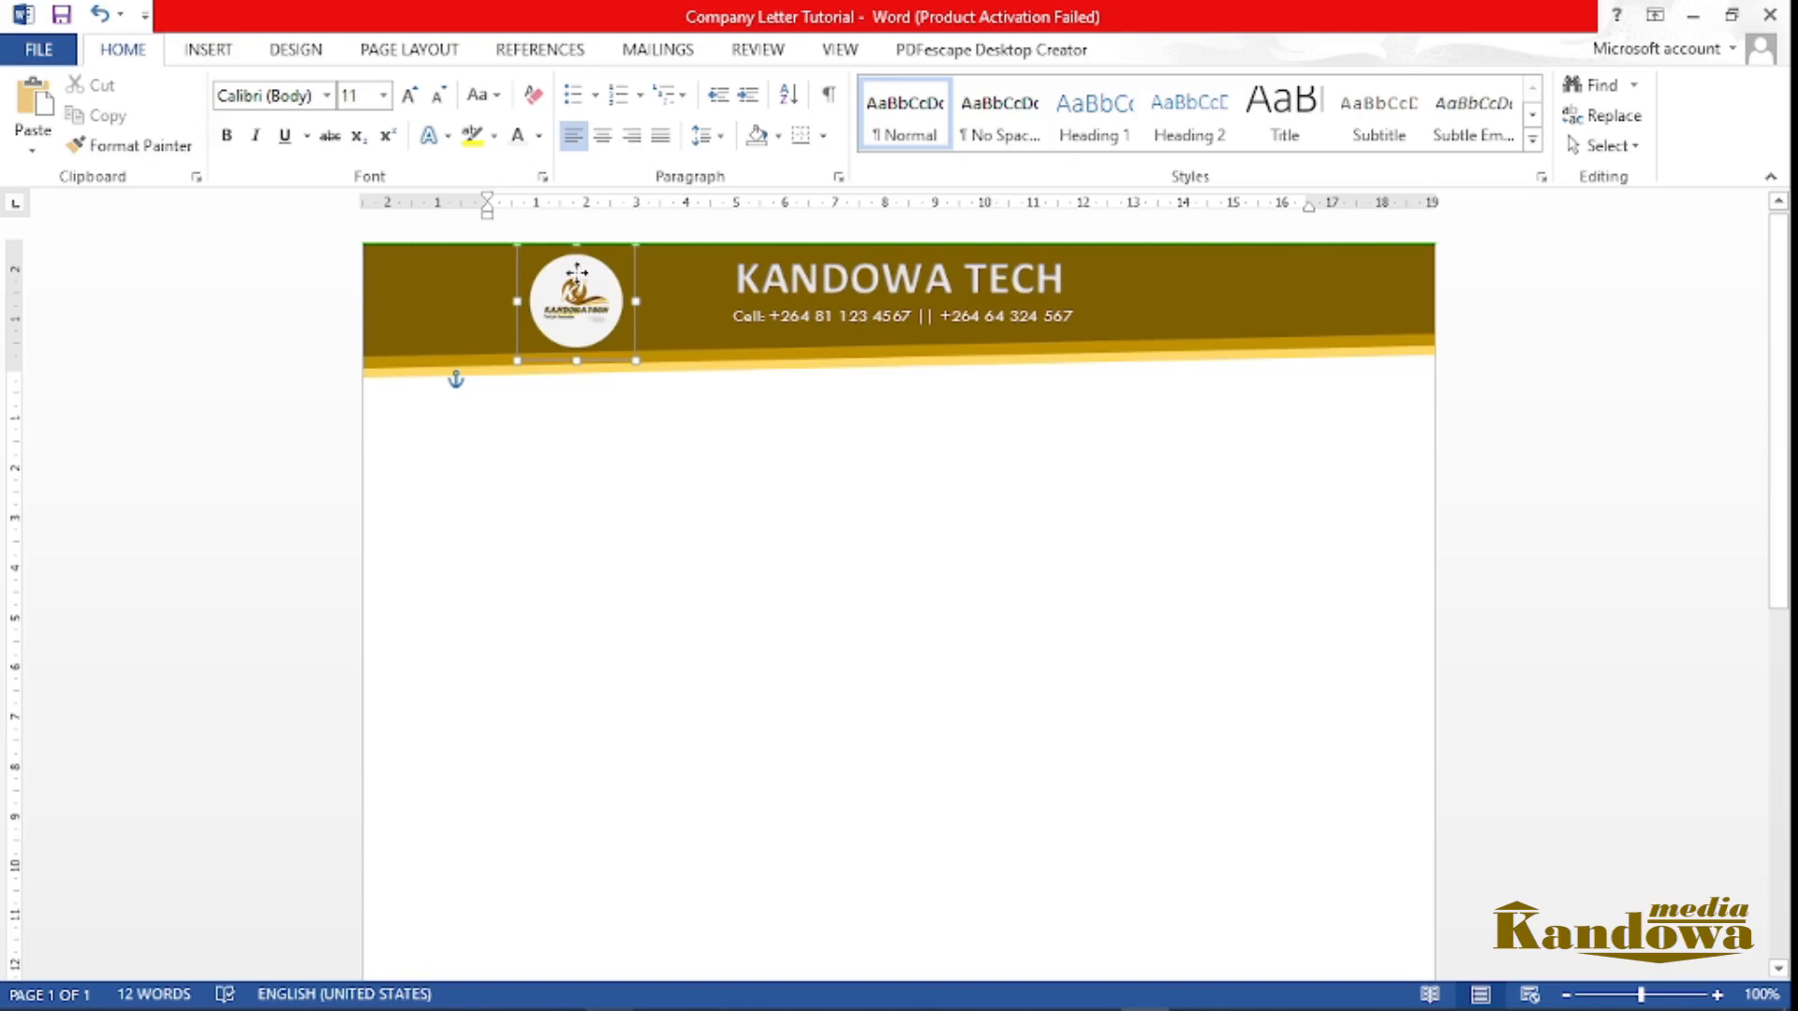
click(753, 494)
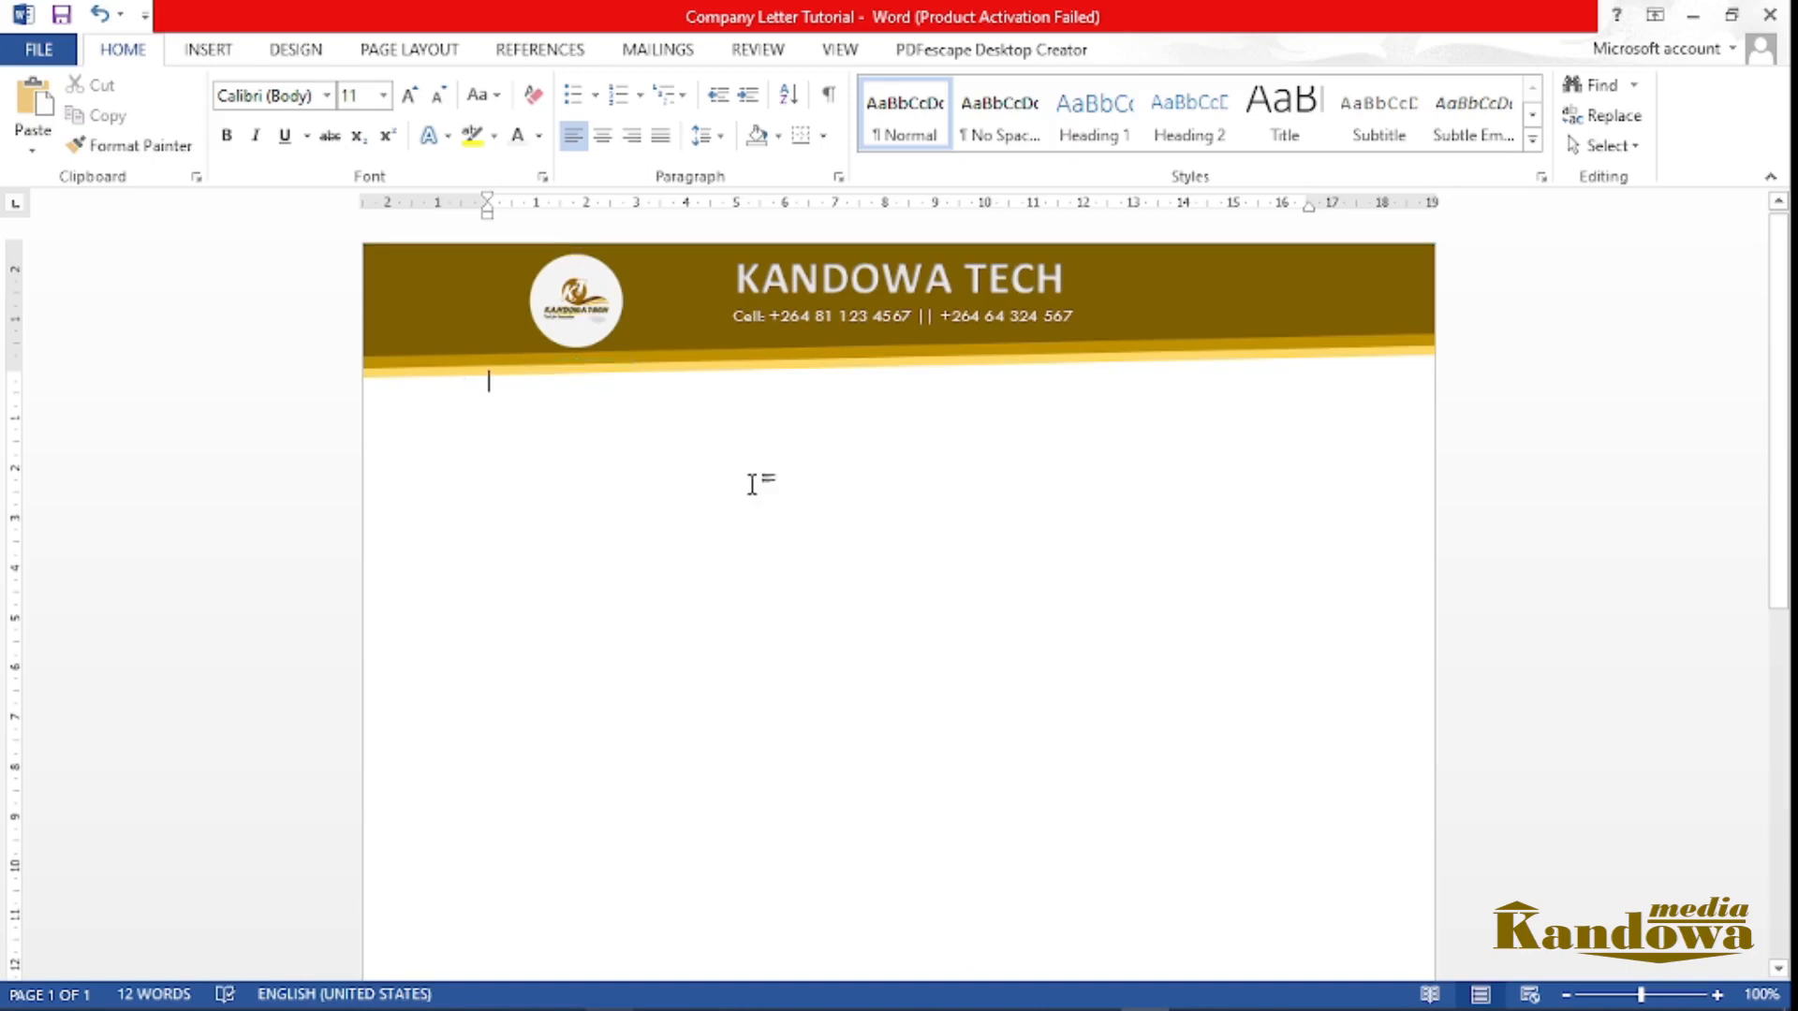
Nudge the logo slightly right in the header band and set its text wrapping to In Front of Text
click(573, 316)
drag(574, 305, 577, 291)
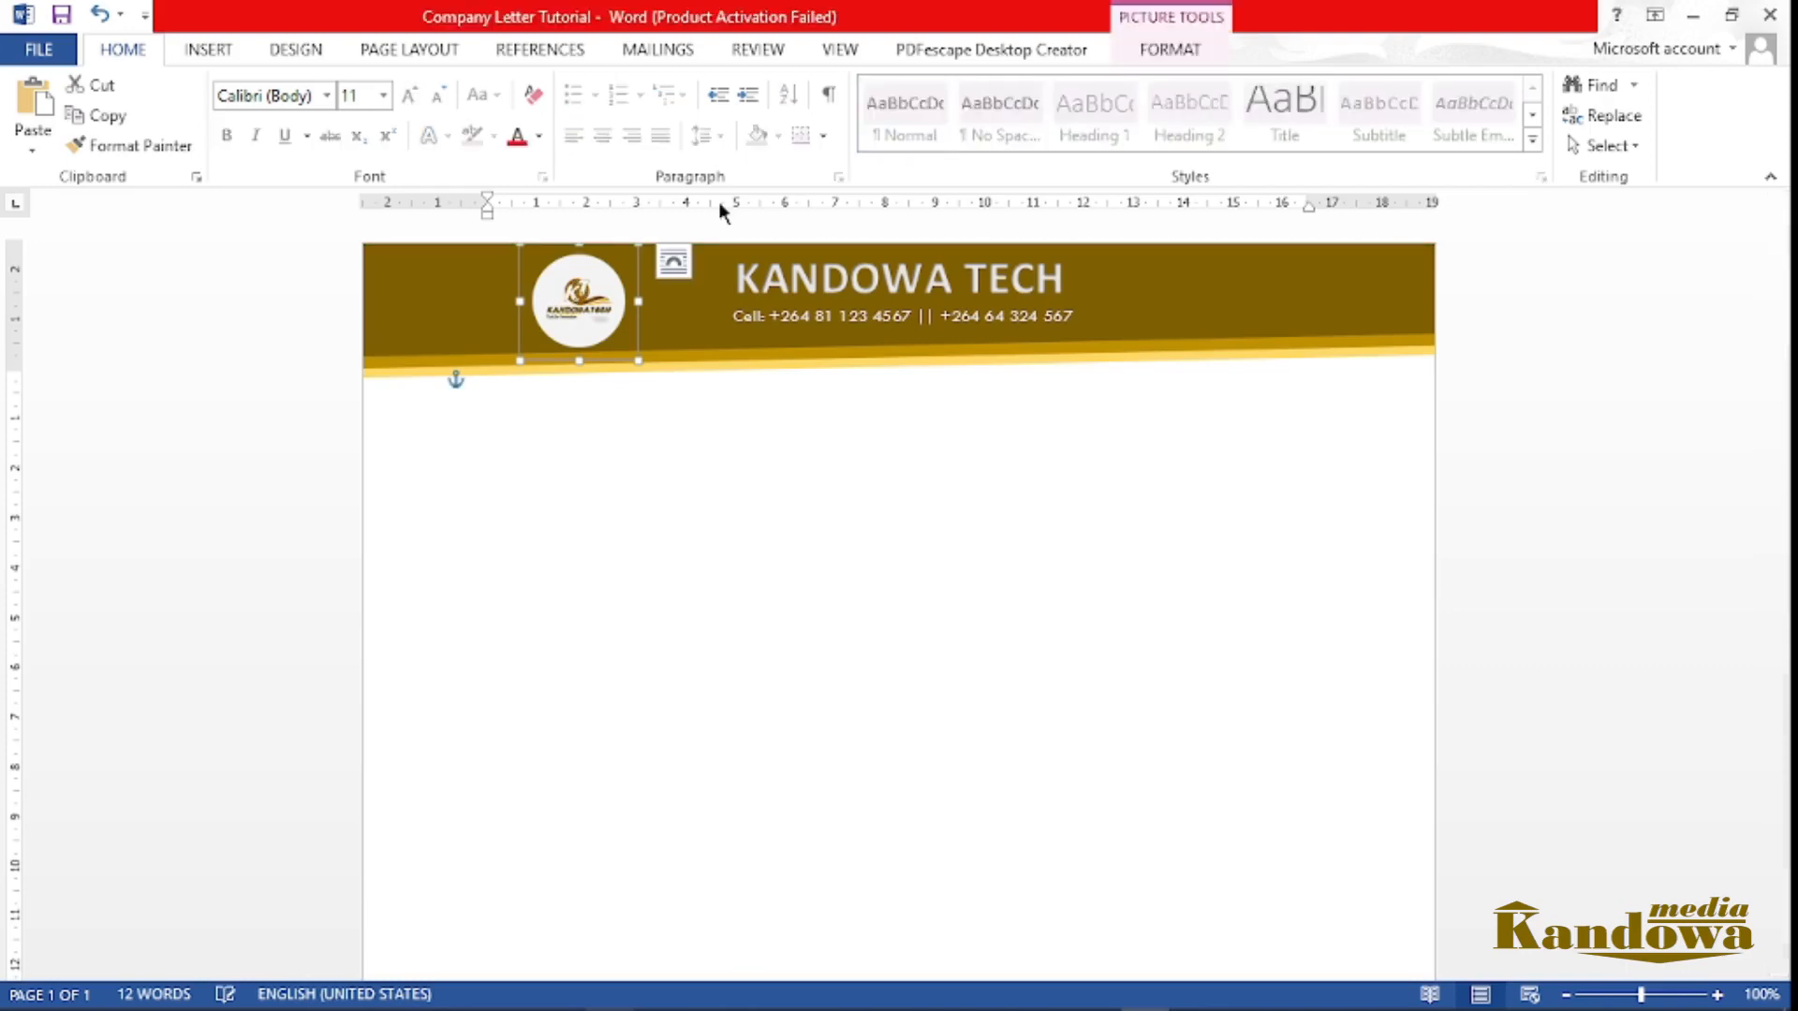
click(1170, 44)
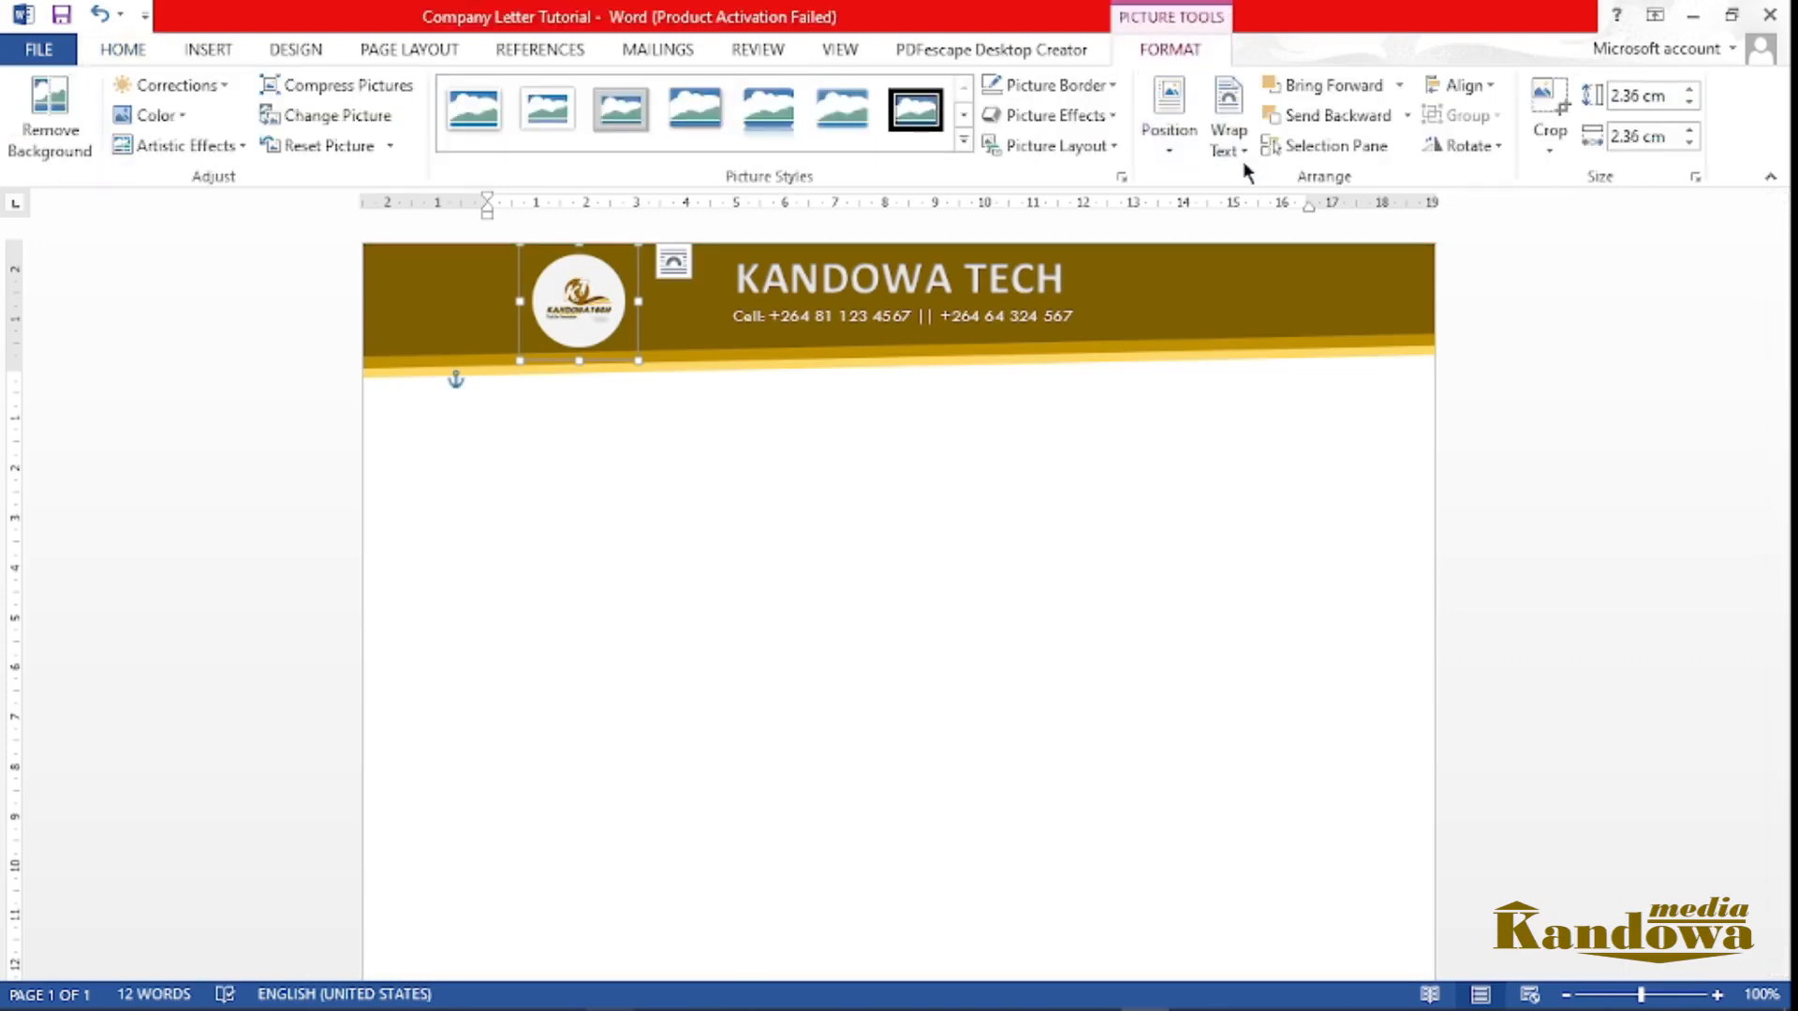
click(1241, 150)
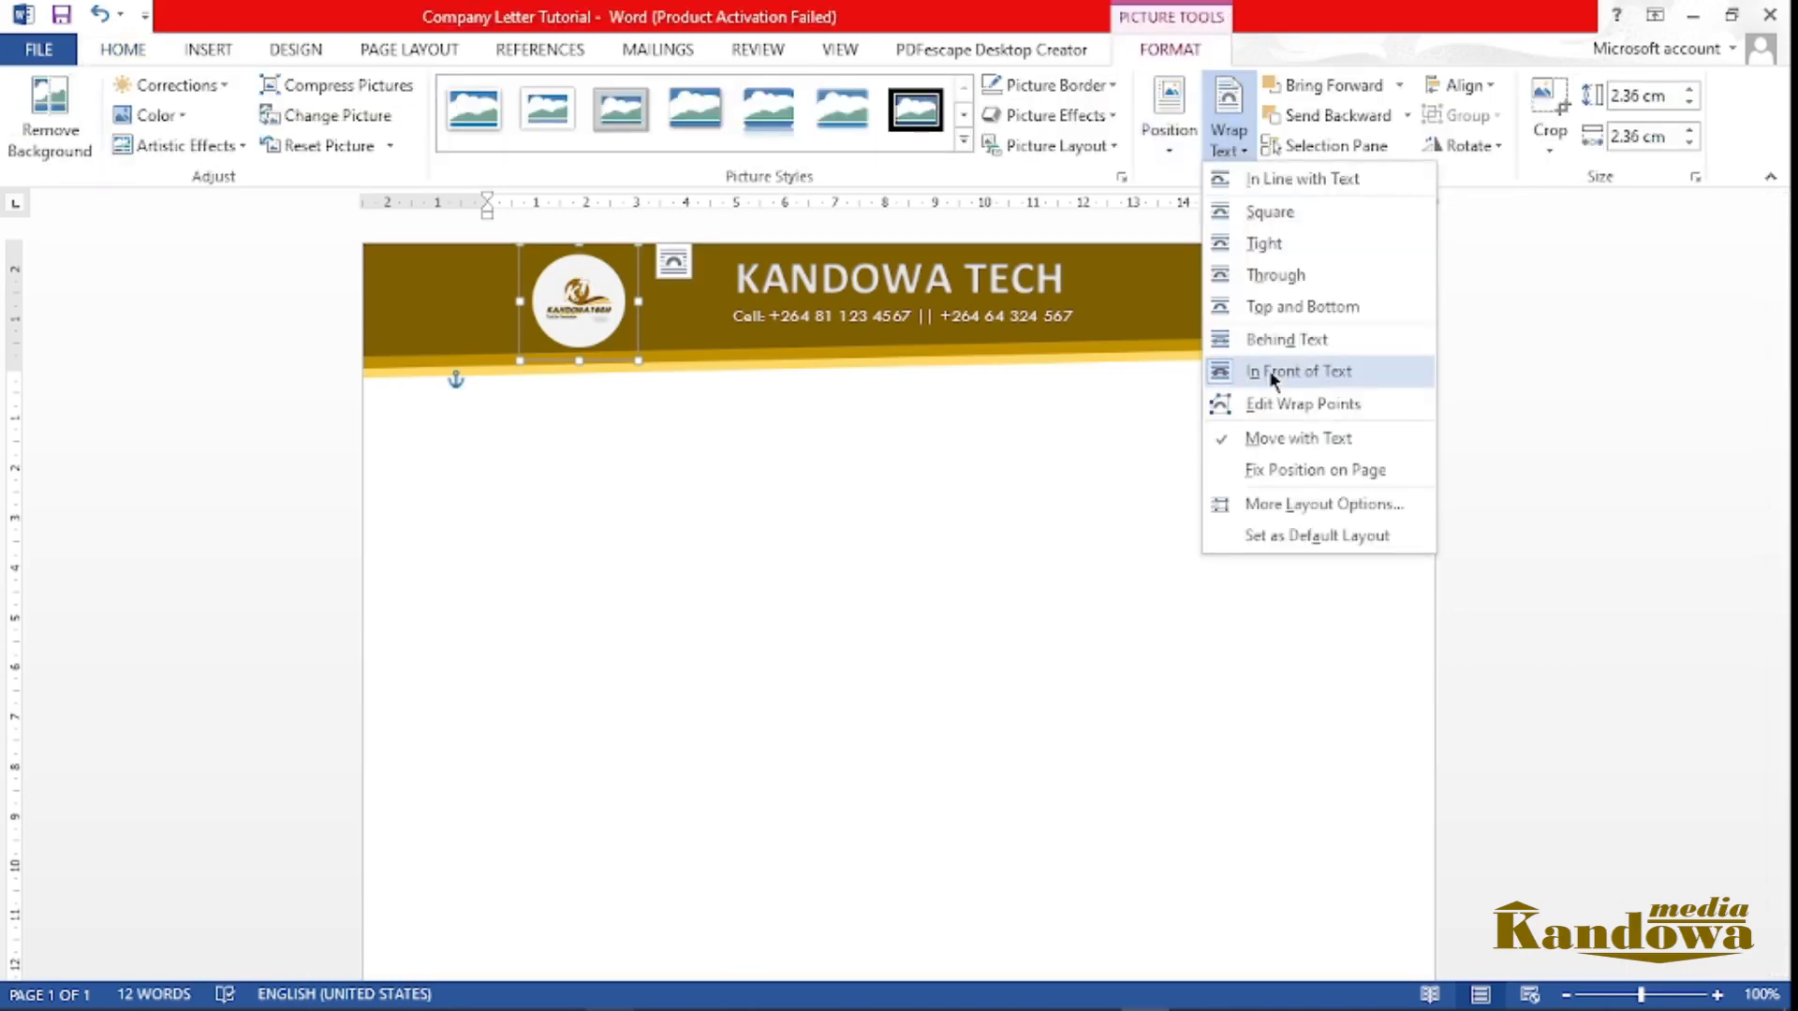
click(1270, 371)
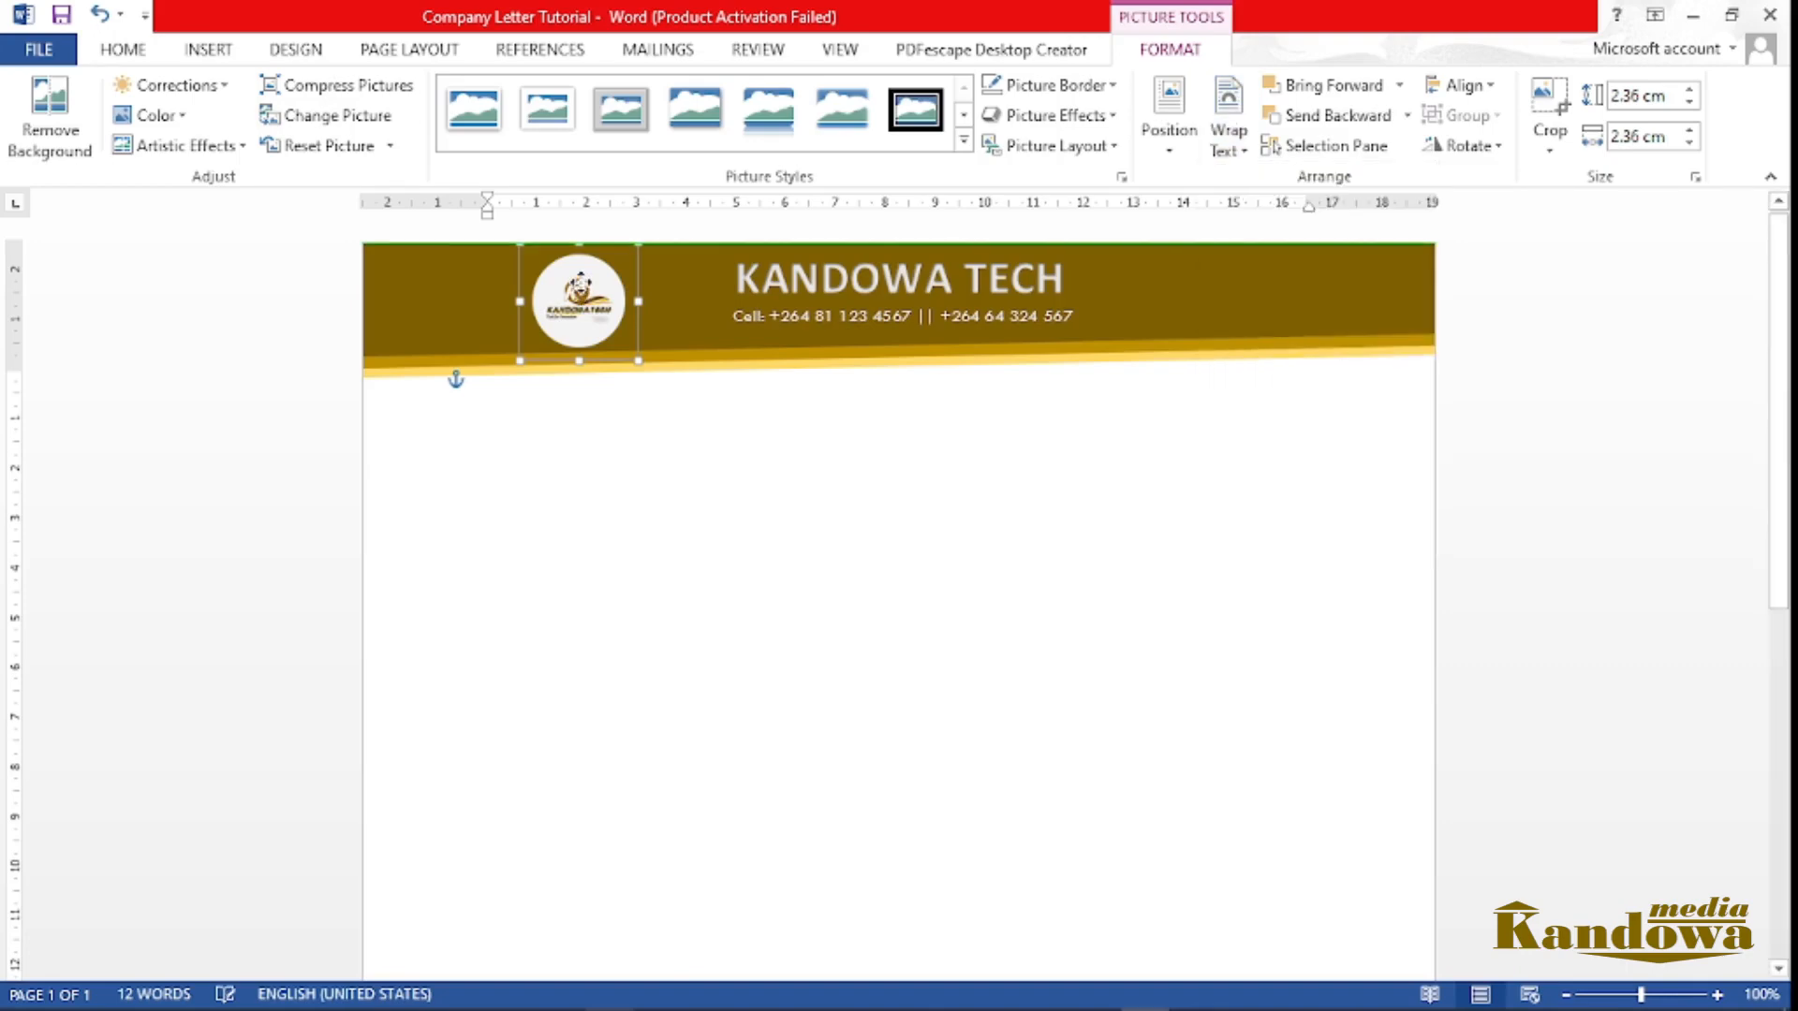
Crop a thin strip of empty space off the top edge of the logo picture
click(1549, 104)
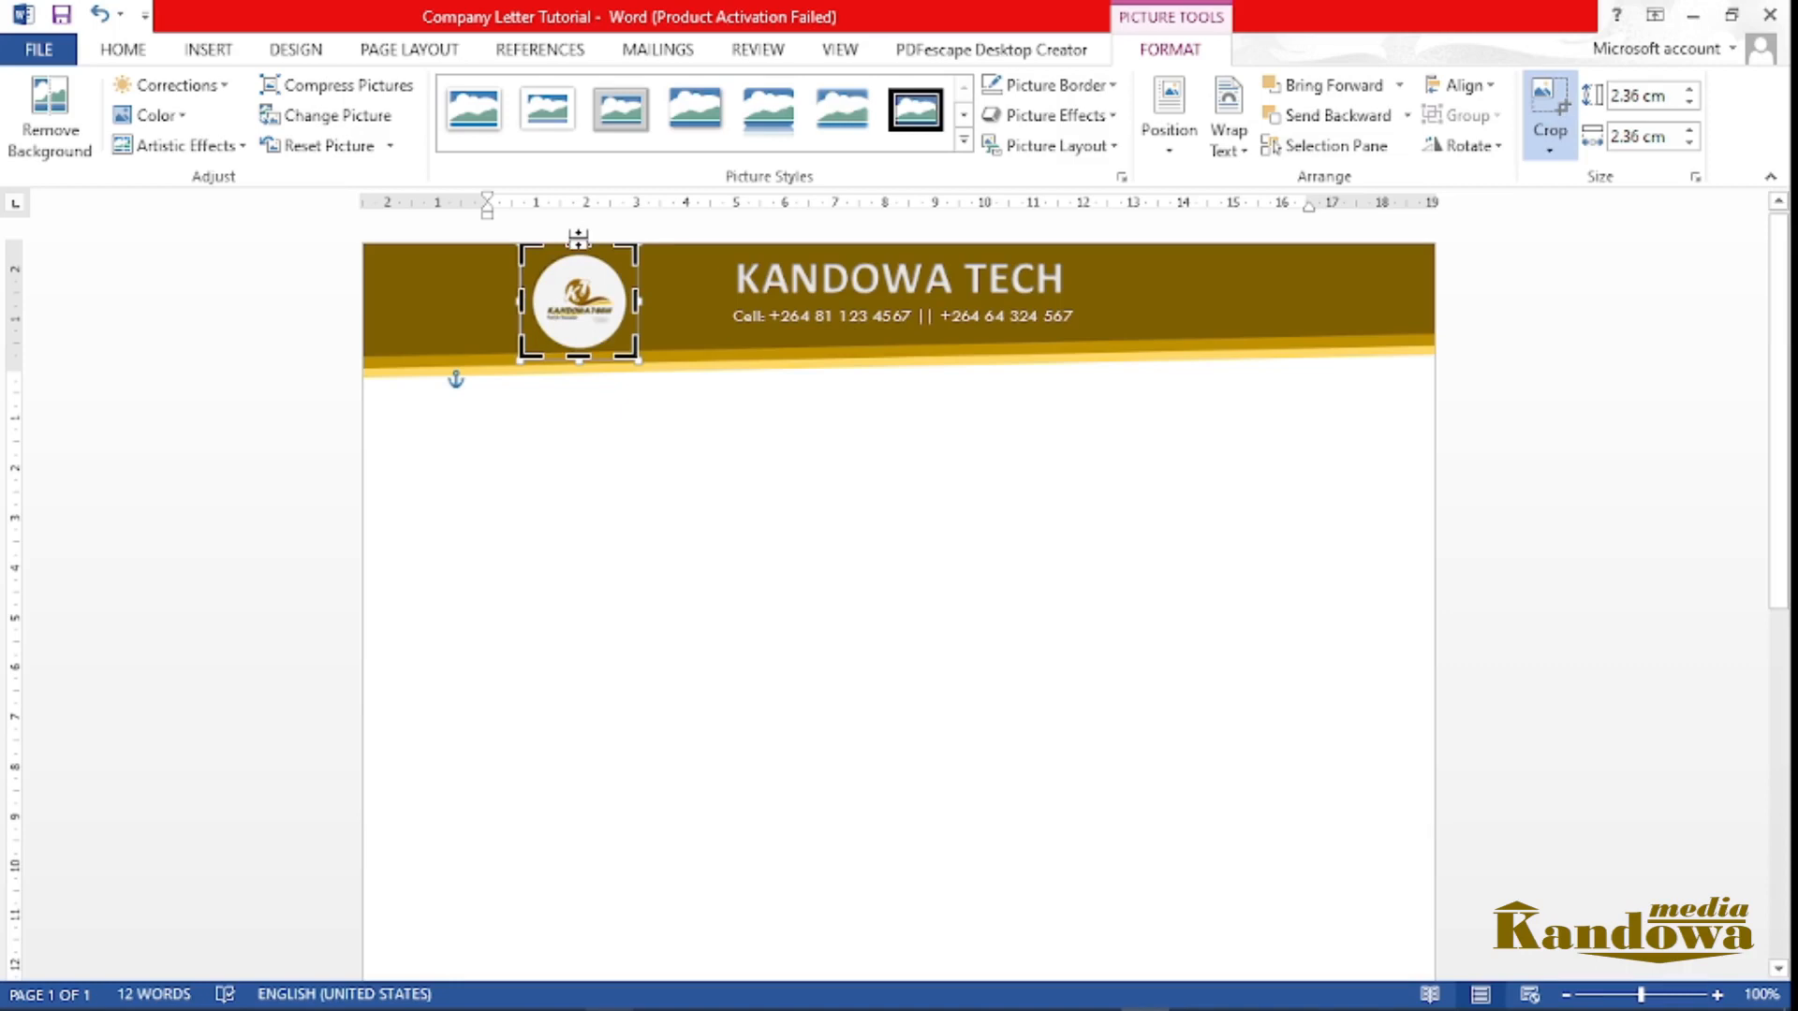
drag(576, 243, 576, 249)
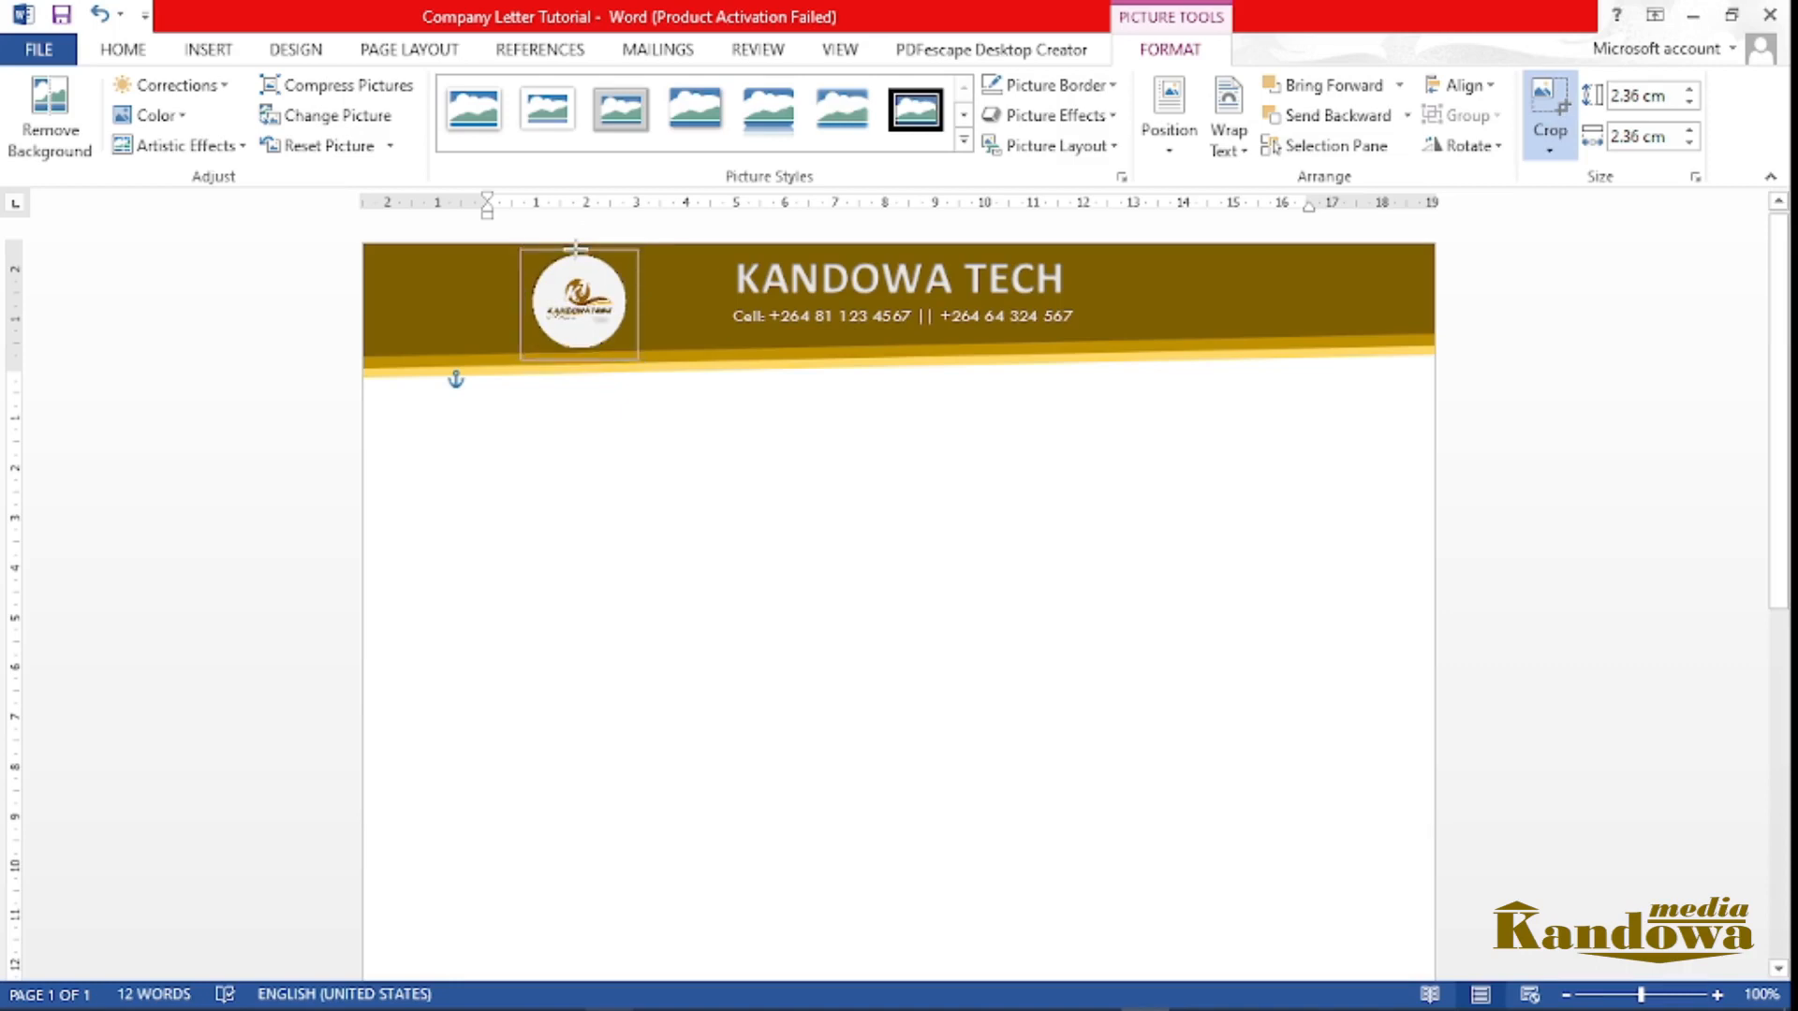
click(490, 385)
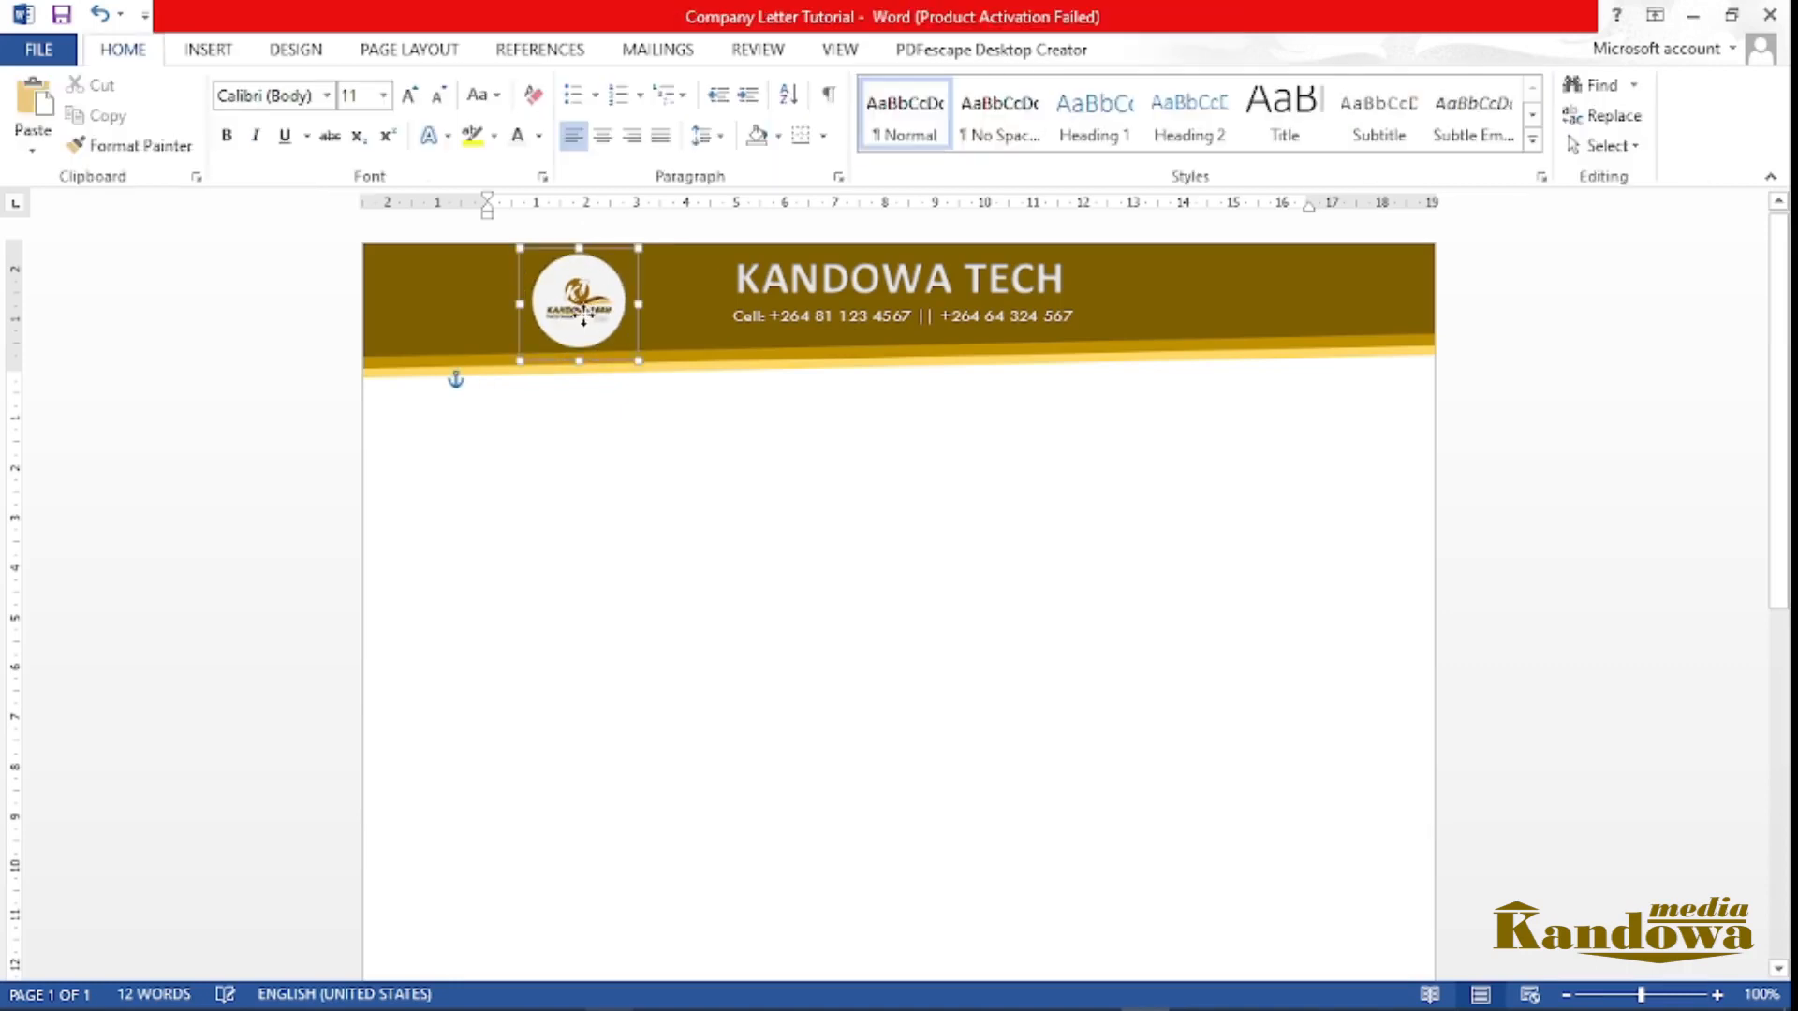
Move the cropped logo slightly up and closer to the company name in the header band
click(610, 373)
drag(569, 288, 582, 287)
click(698, 493)
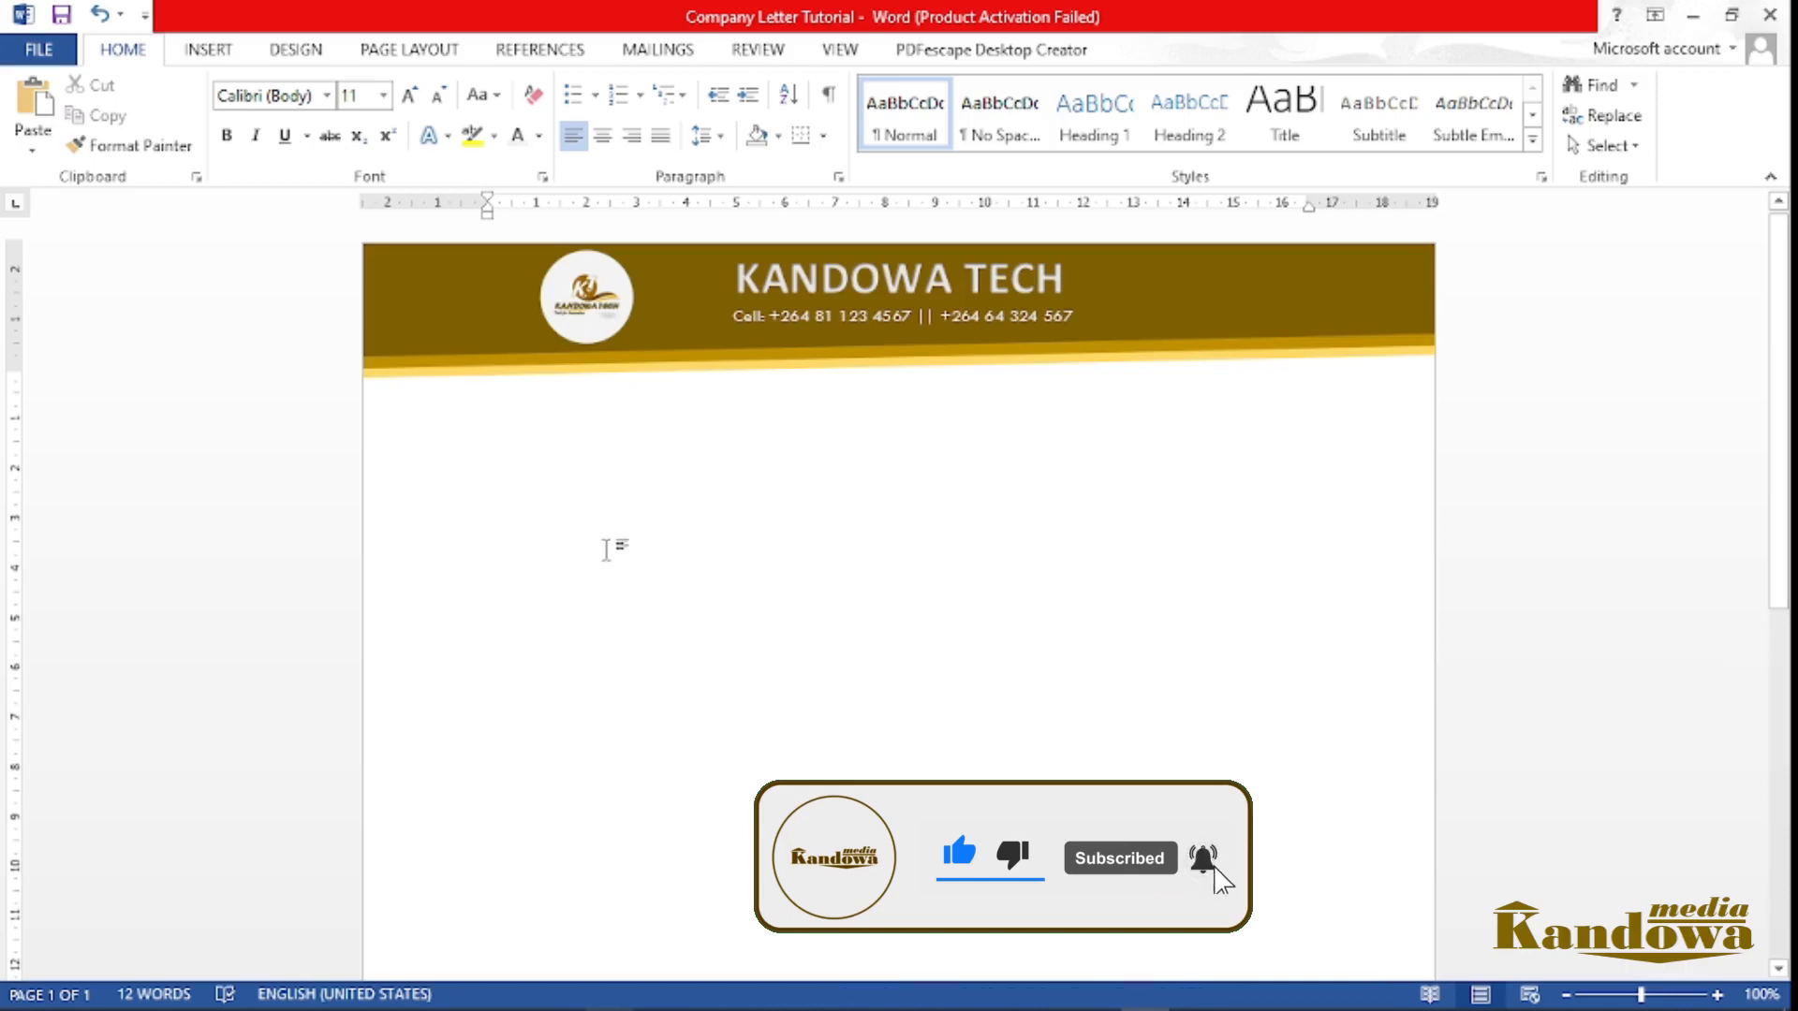
Draw a rectangle about 1.14 cm high and 20.59 cm wide near the bottom of the page, starting at the left page edge
scroll(607, 551, down, 5)
scroll(602, 554, down, 6)
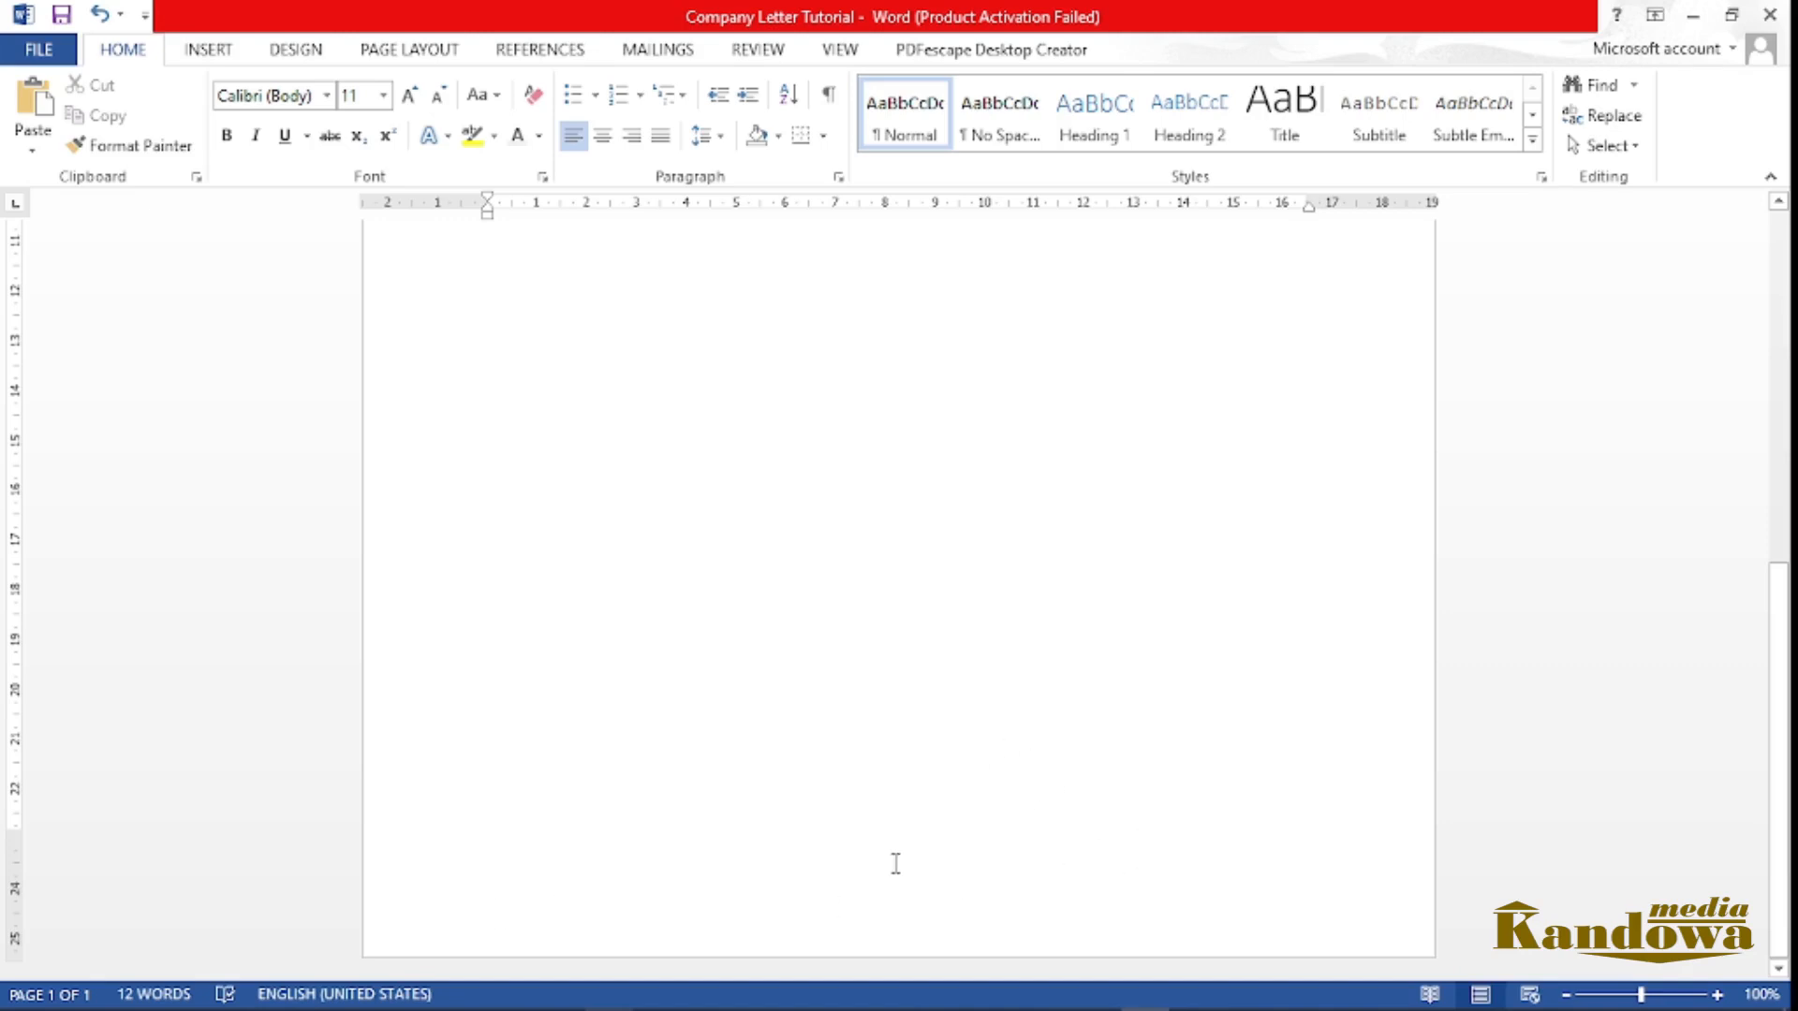
scroll(831, 739, up, 10)
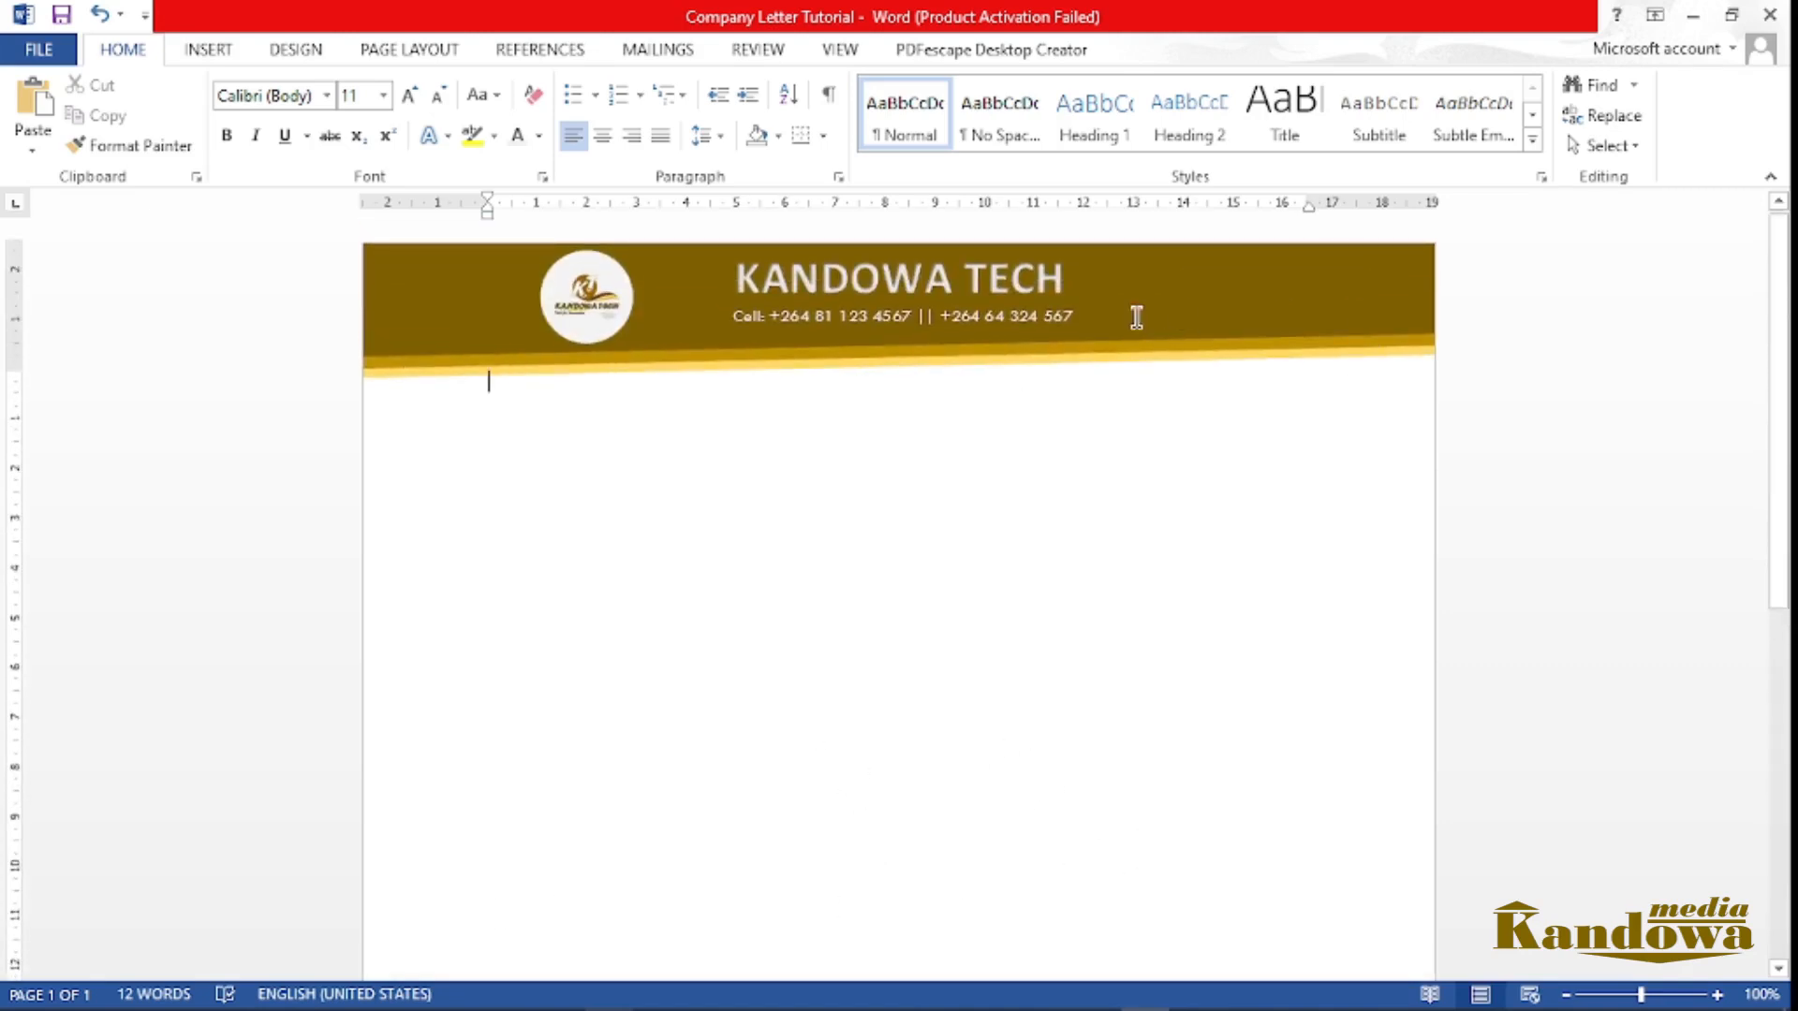
scroll(1011, 461, down, 1)
scroll(1143, 373, up, 1)
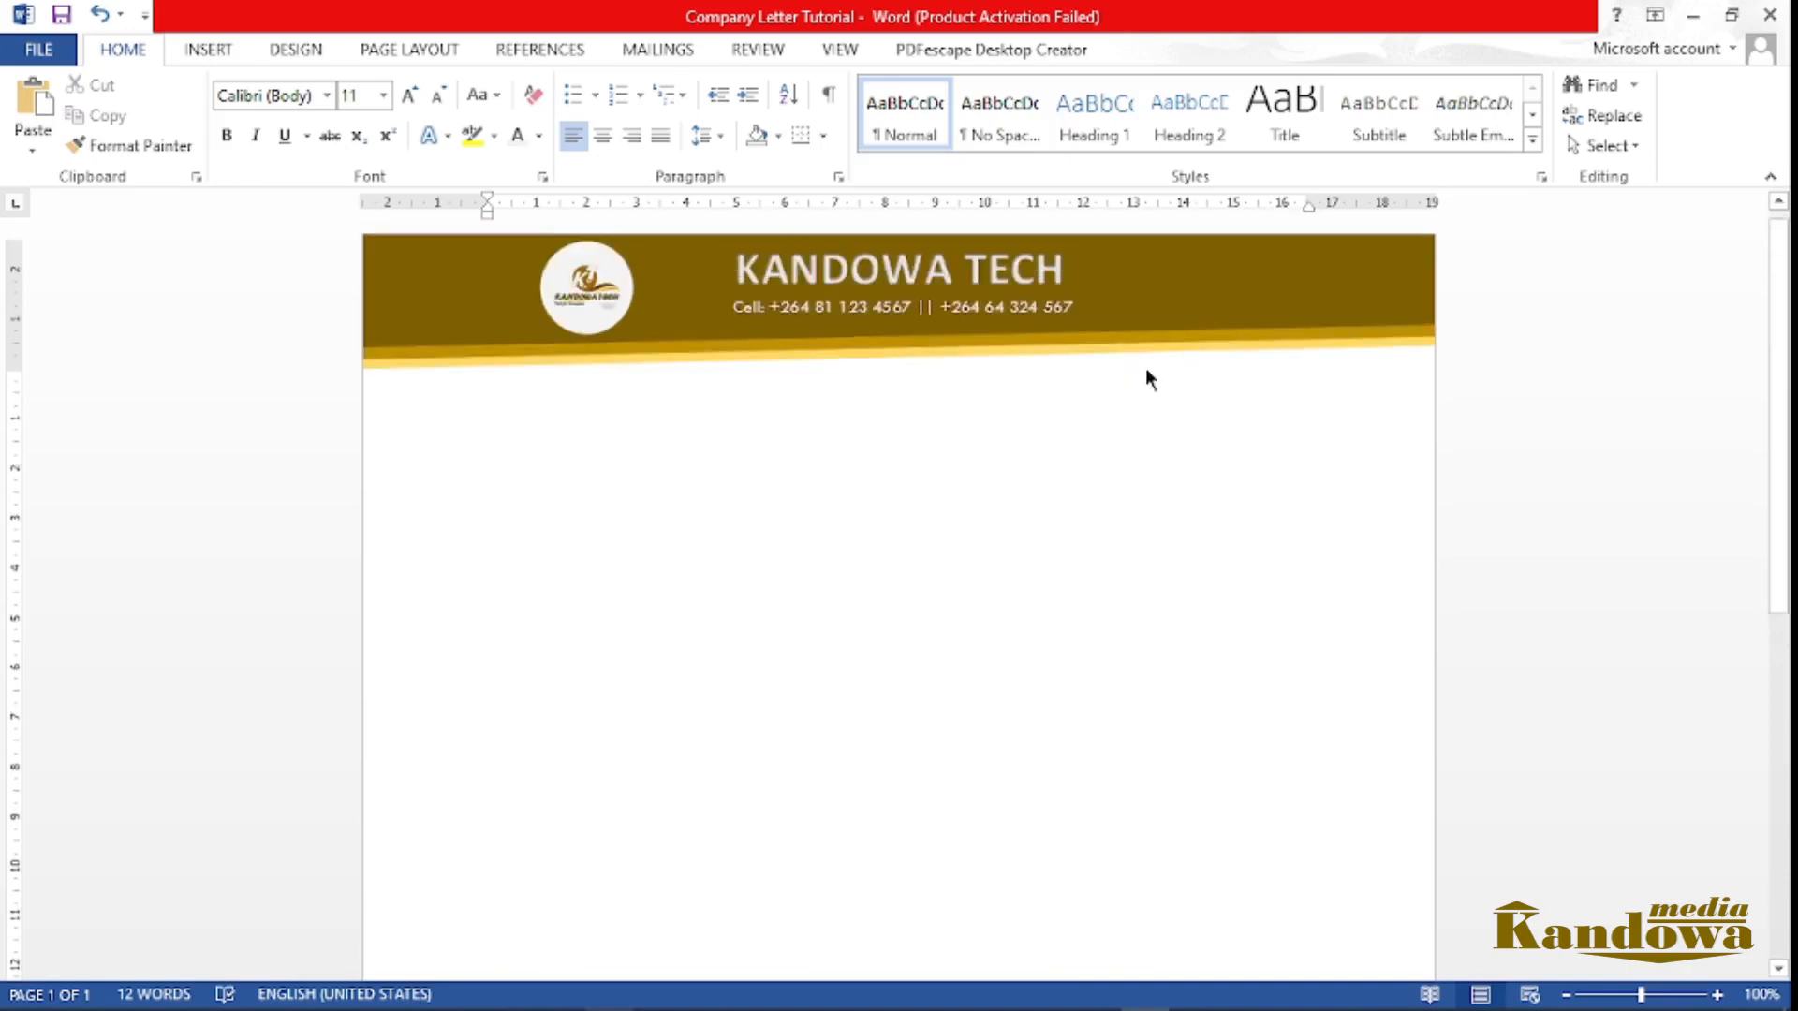
scroll(1163, 602, down, 10)
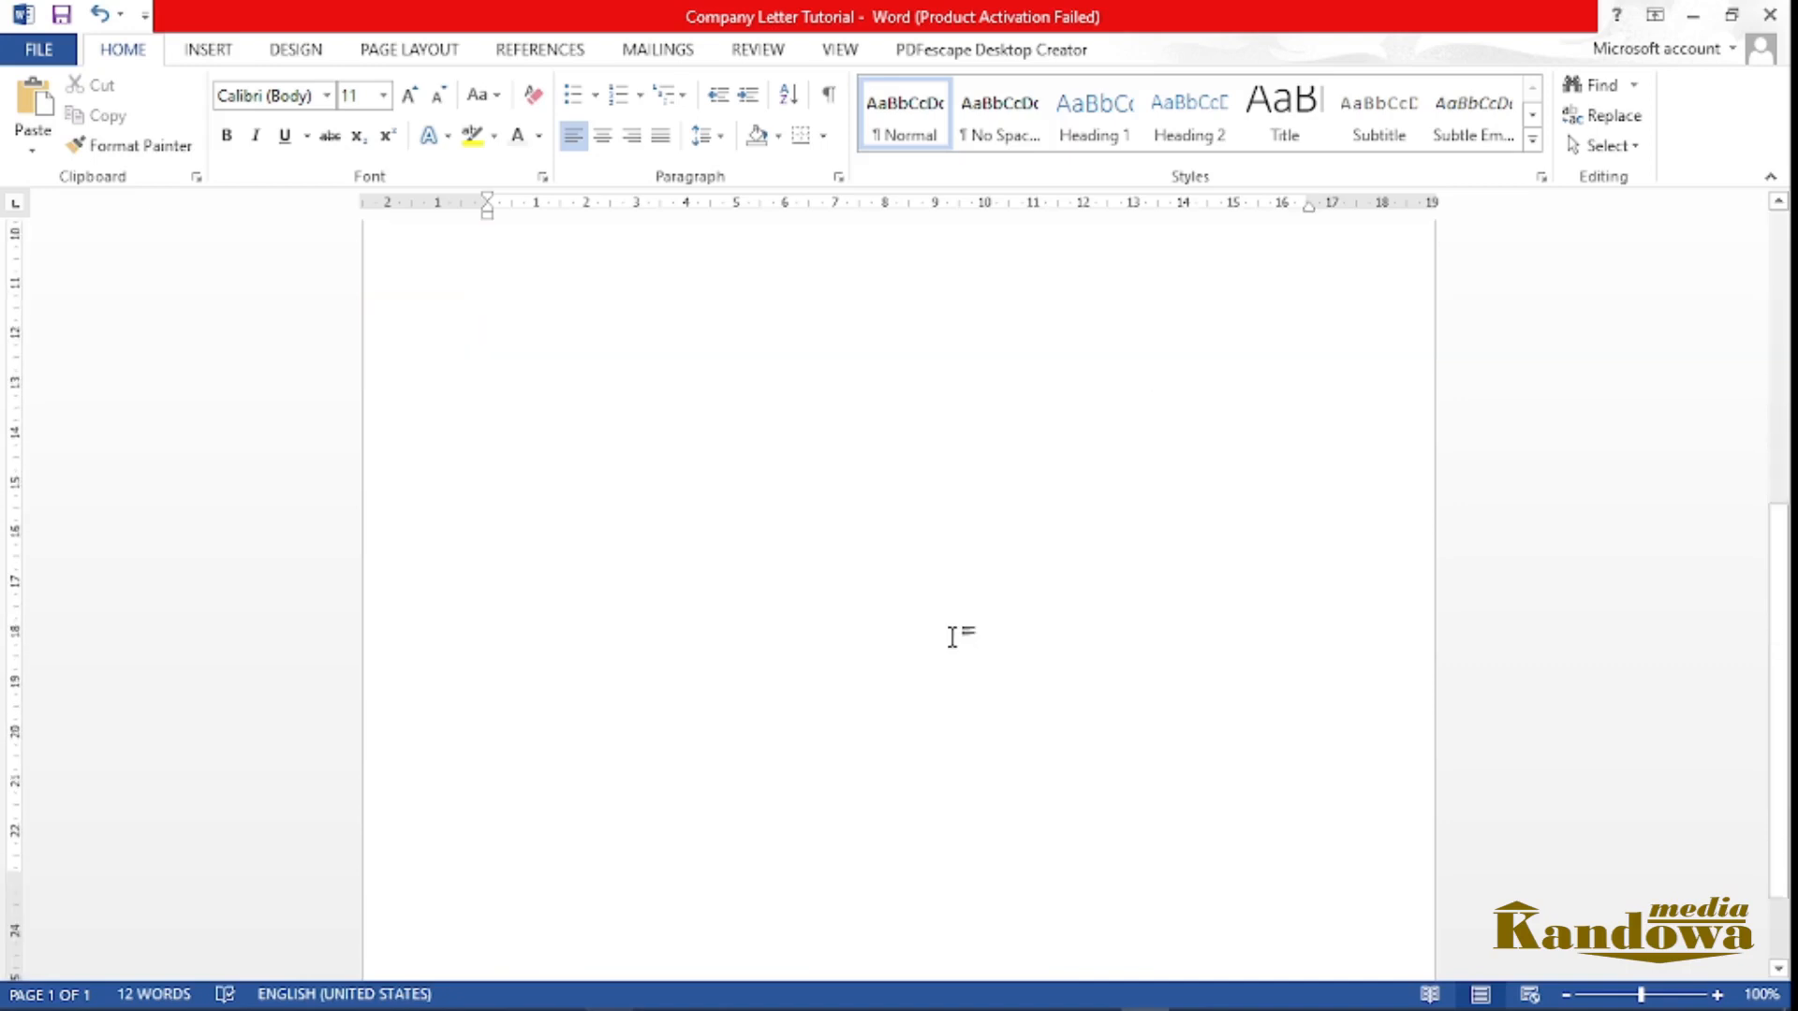
click(207, 50)
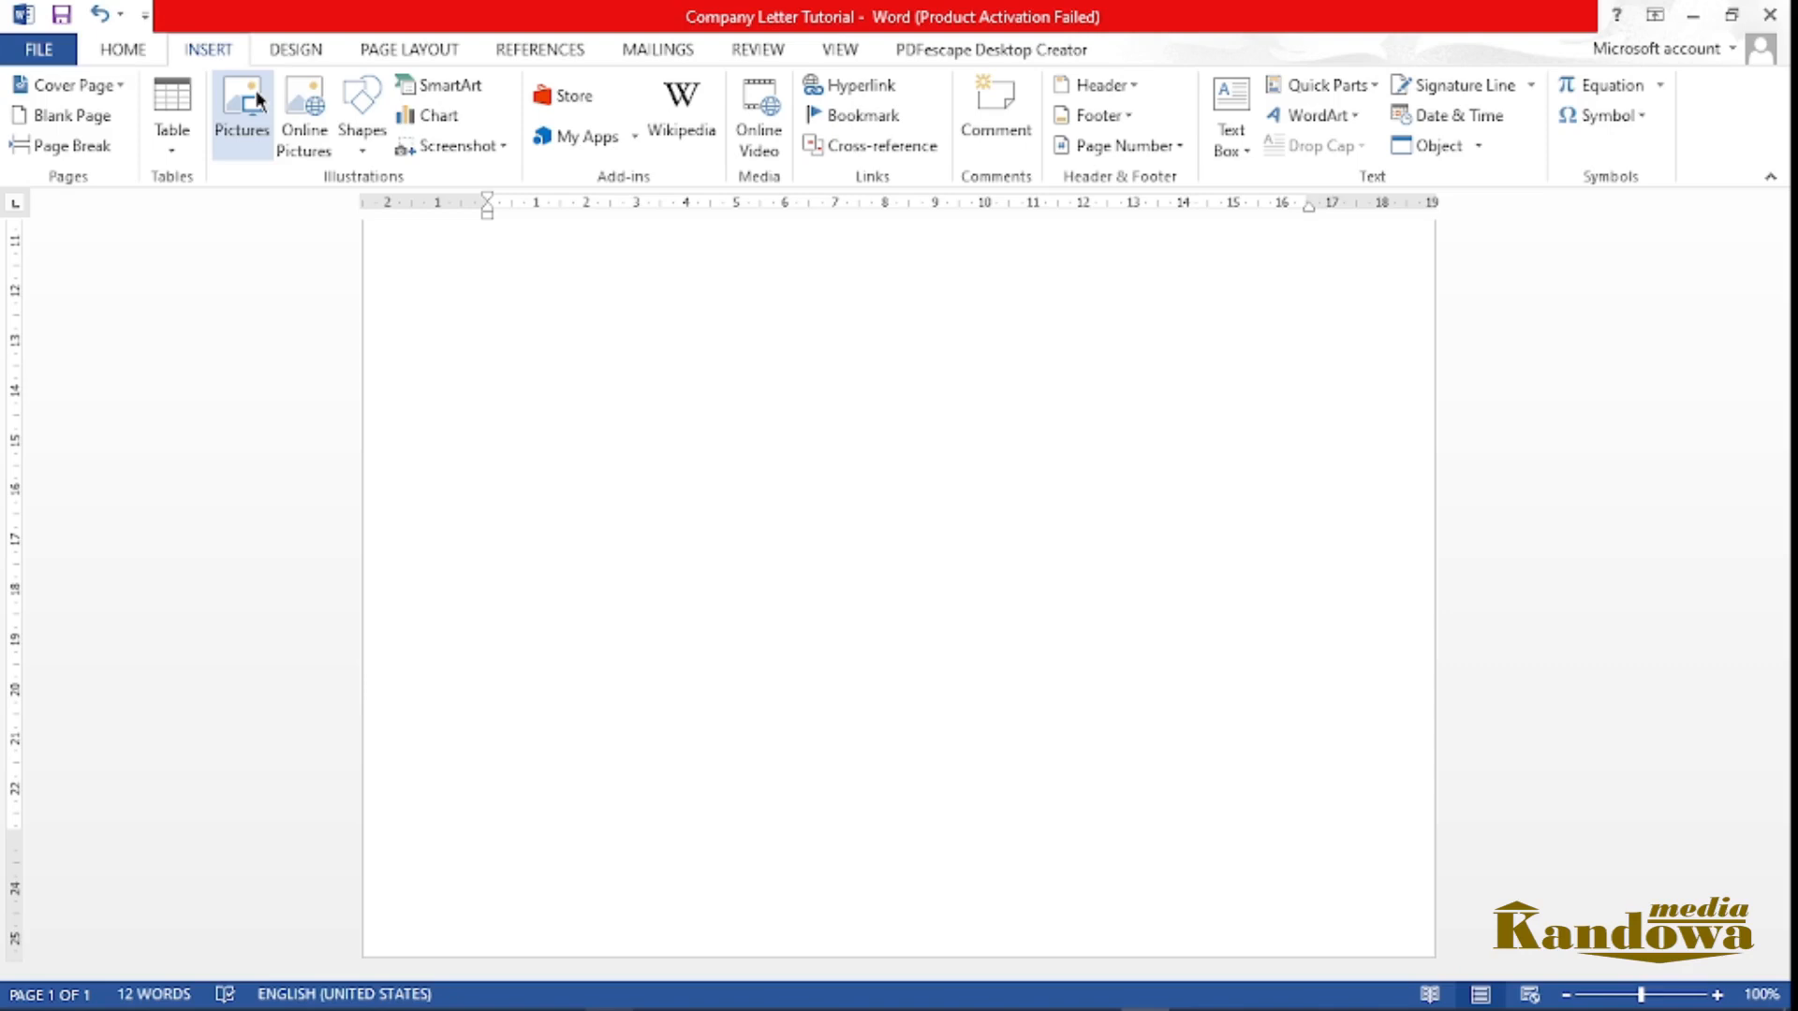
click(367, 146)
click(456, 206)
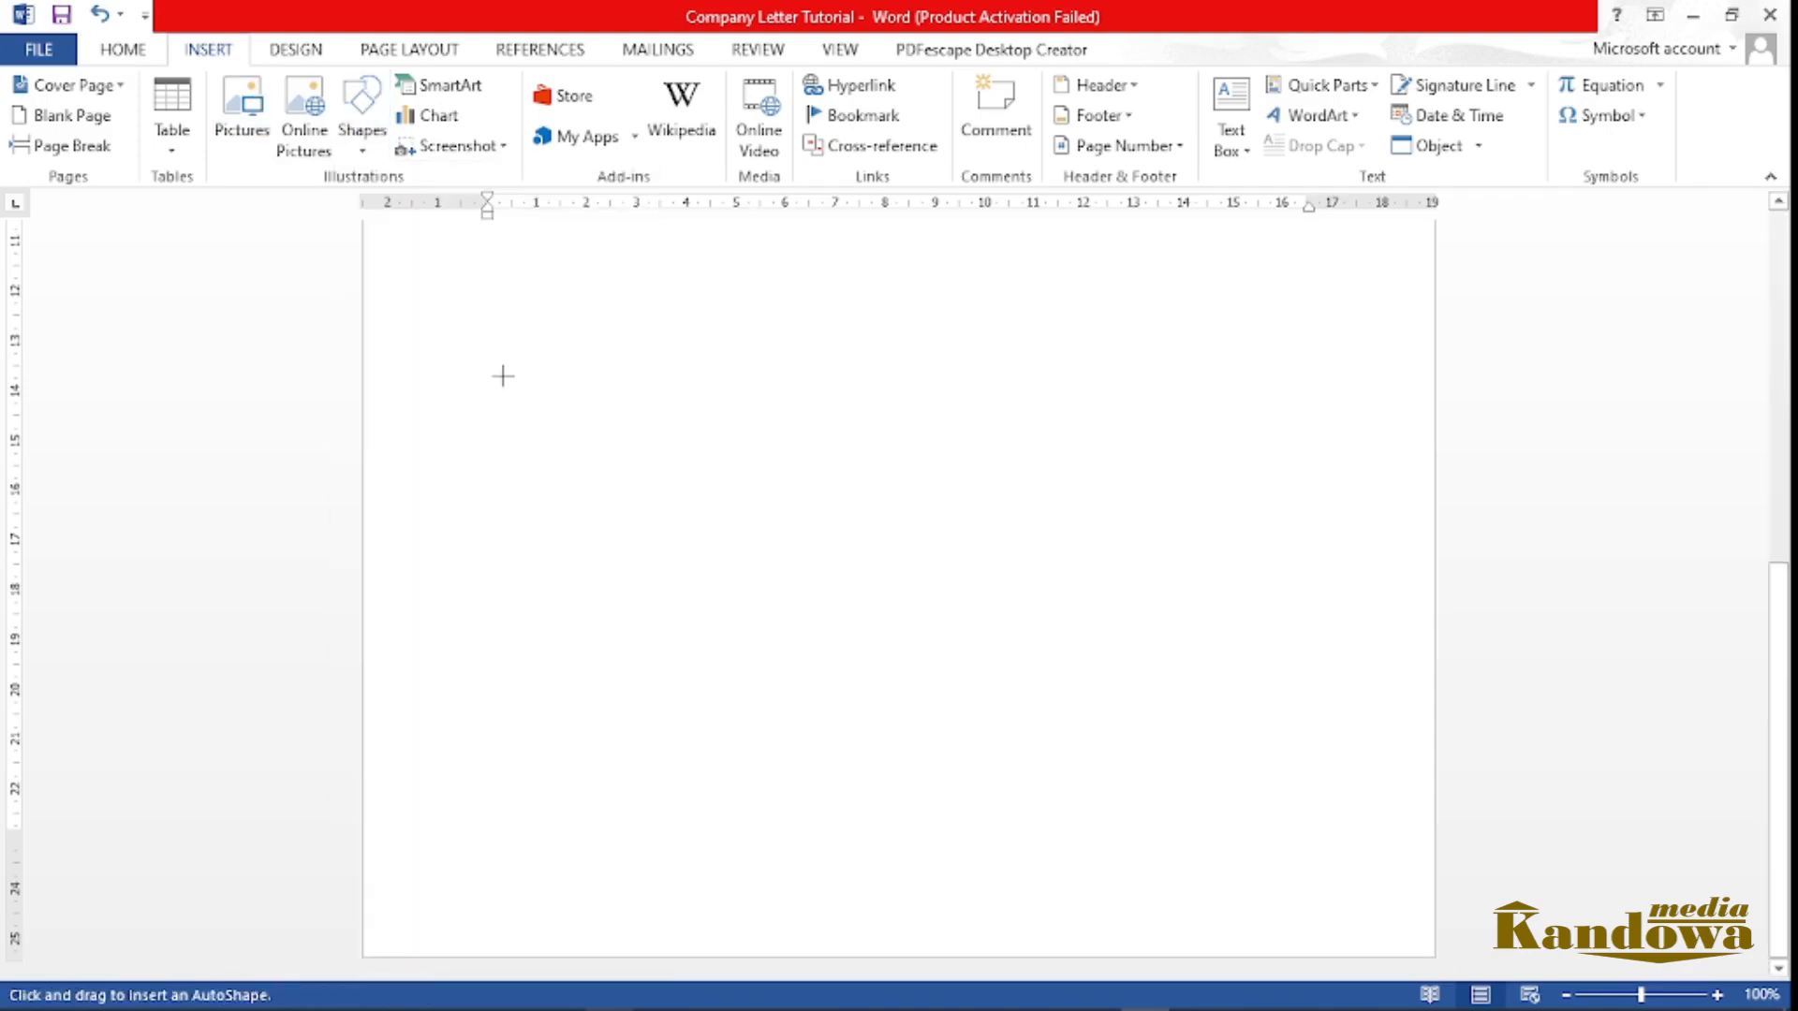
mouse_move(363, 776)
mouse_down()
mouse_move(690, 823)
mouse_move(1405, 818)
mouse_move(1433, 833)
mouse_move(1419, 805)
mouse_move(1389, 805)
mouse_up()
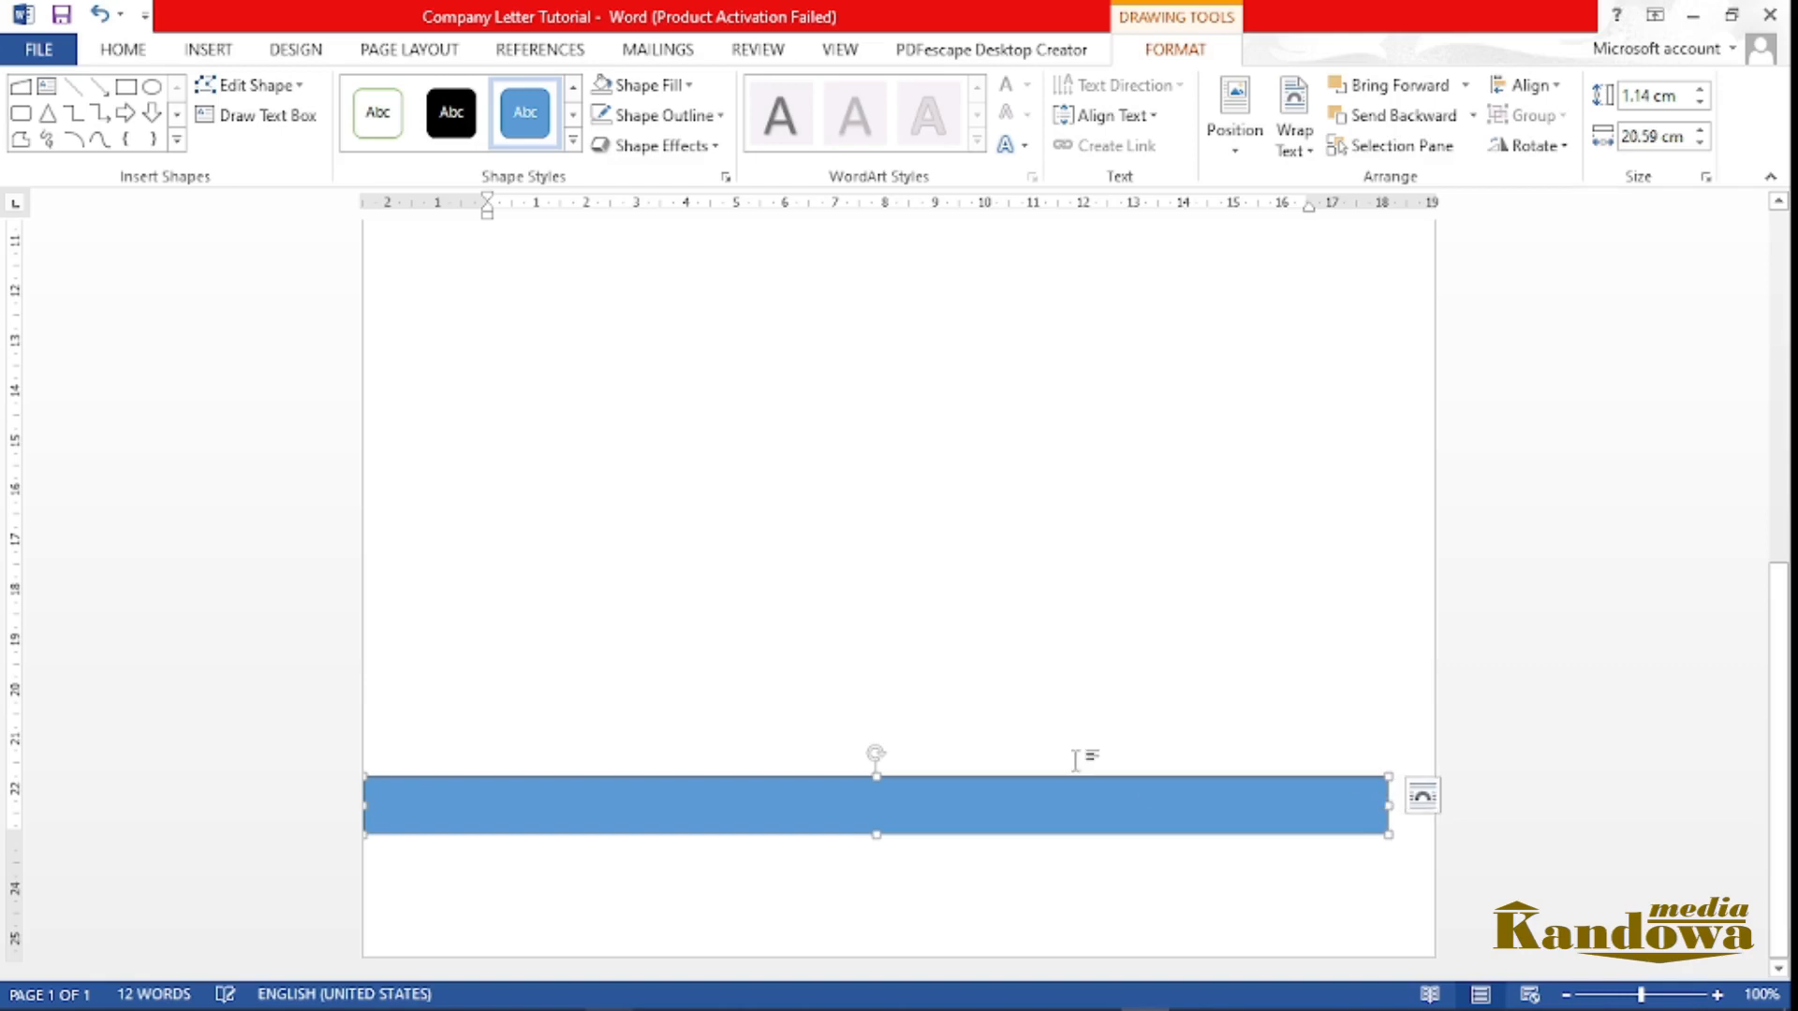
Set the footer rectangle's text wrapping to Behind Text and fill it with the darkest gold theme colour
click(1294, 140)
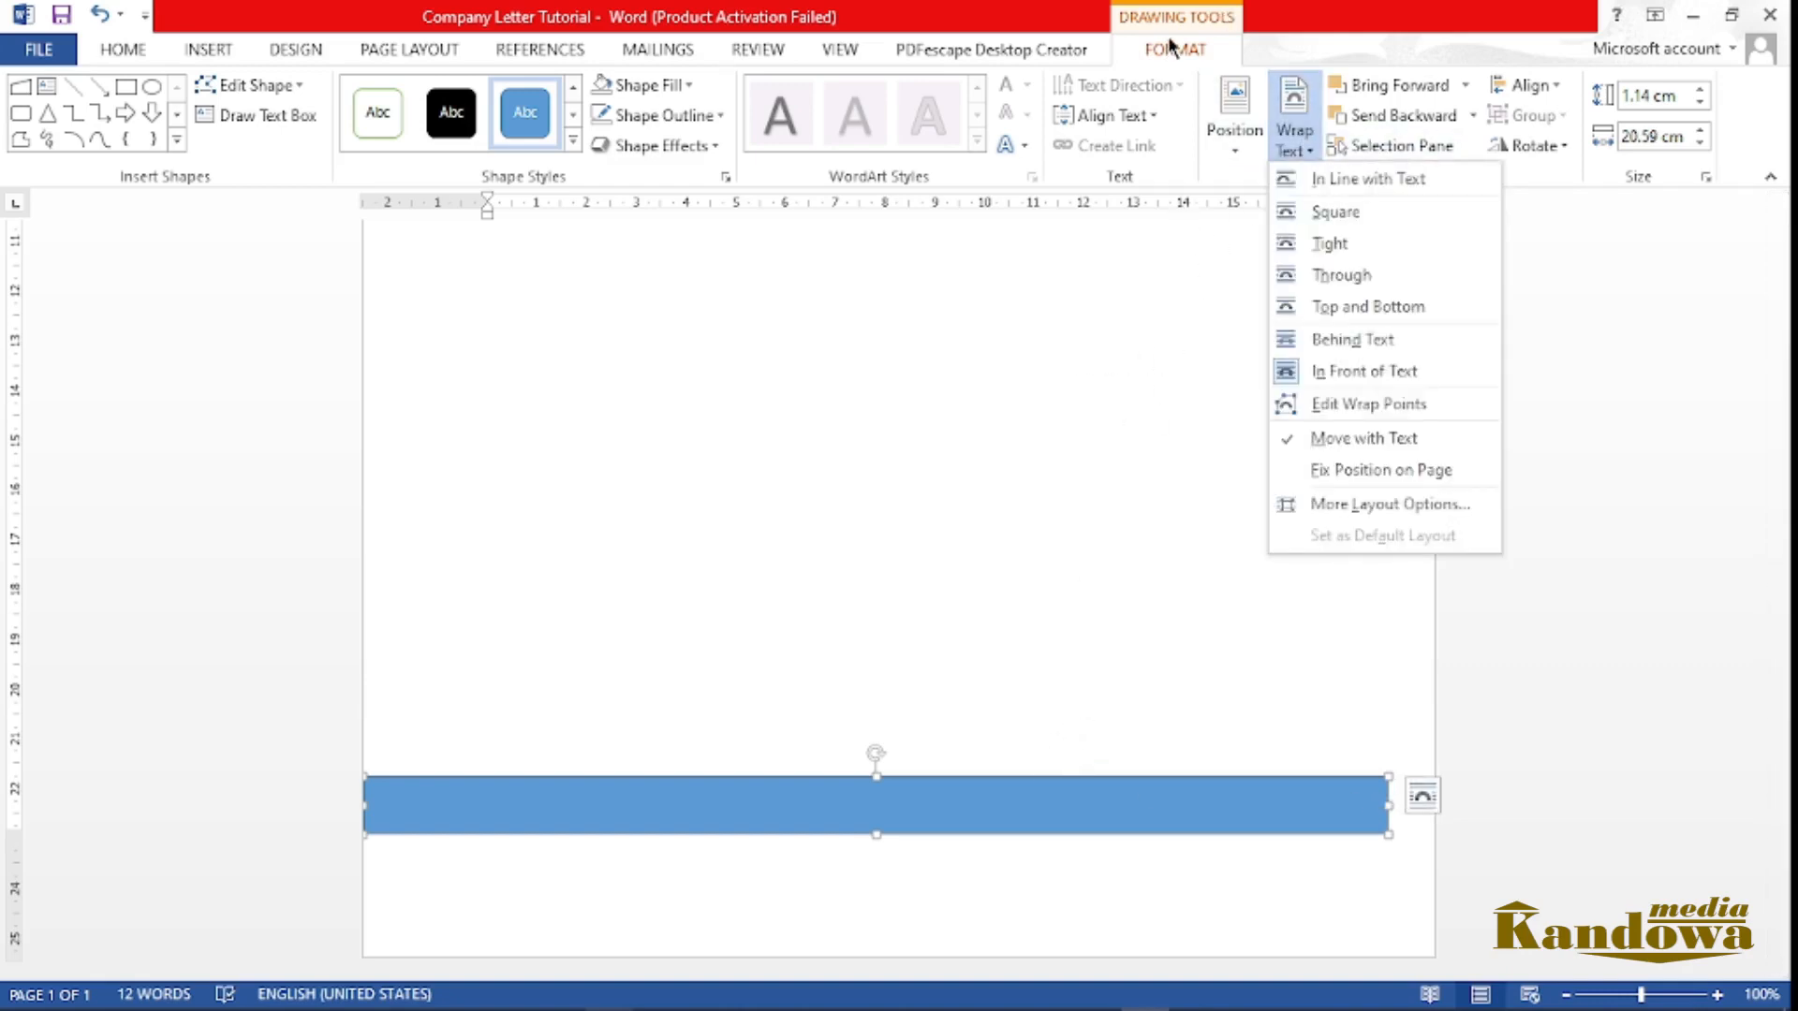
click(1345, 339)
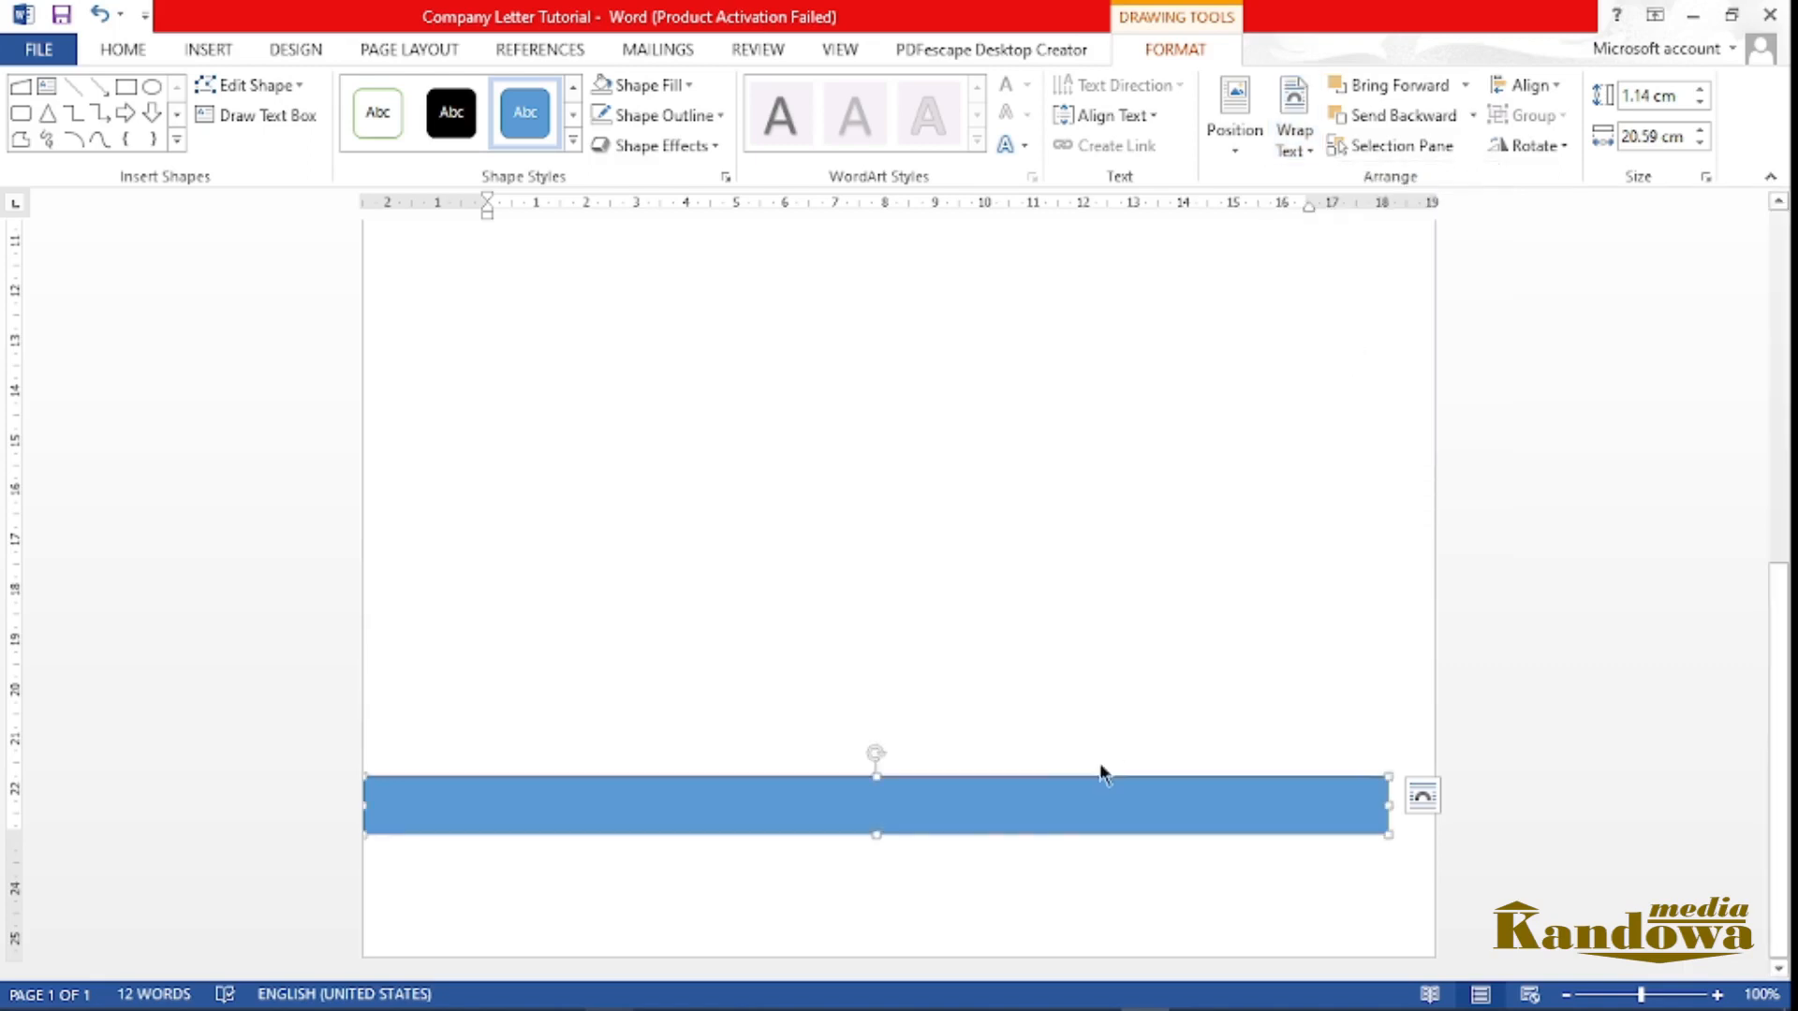
click(675, 86)
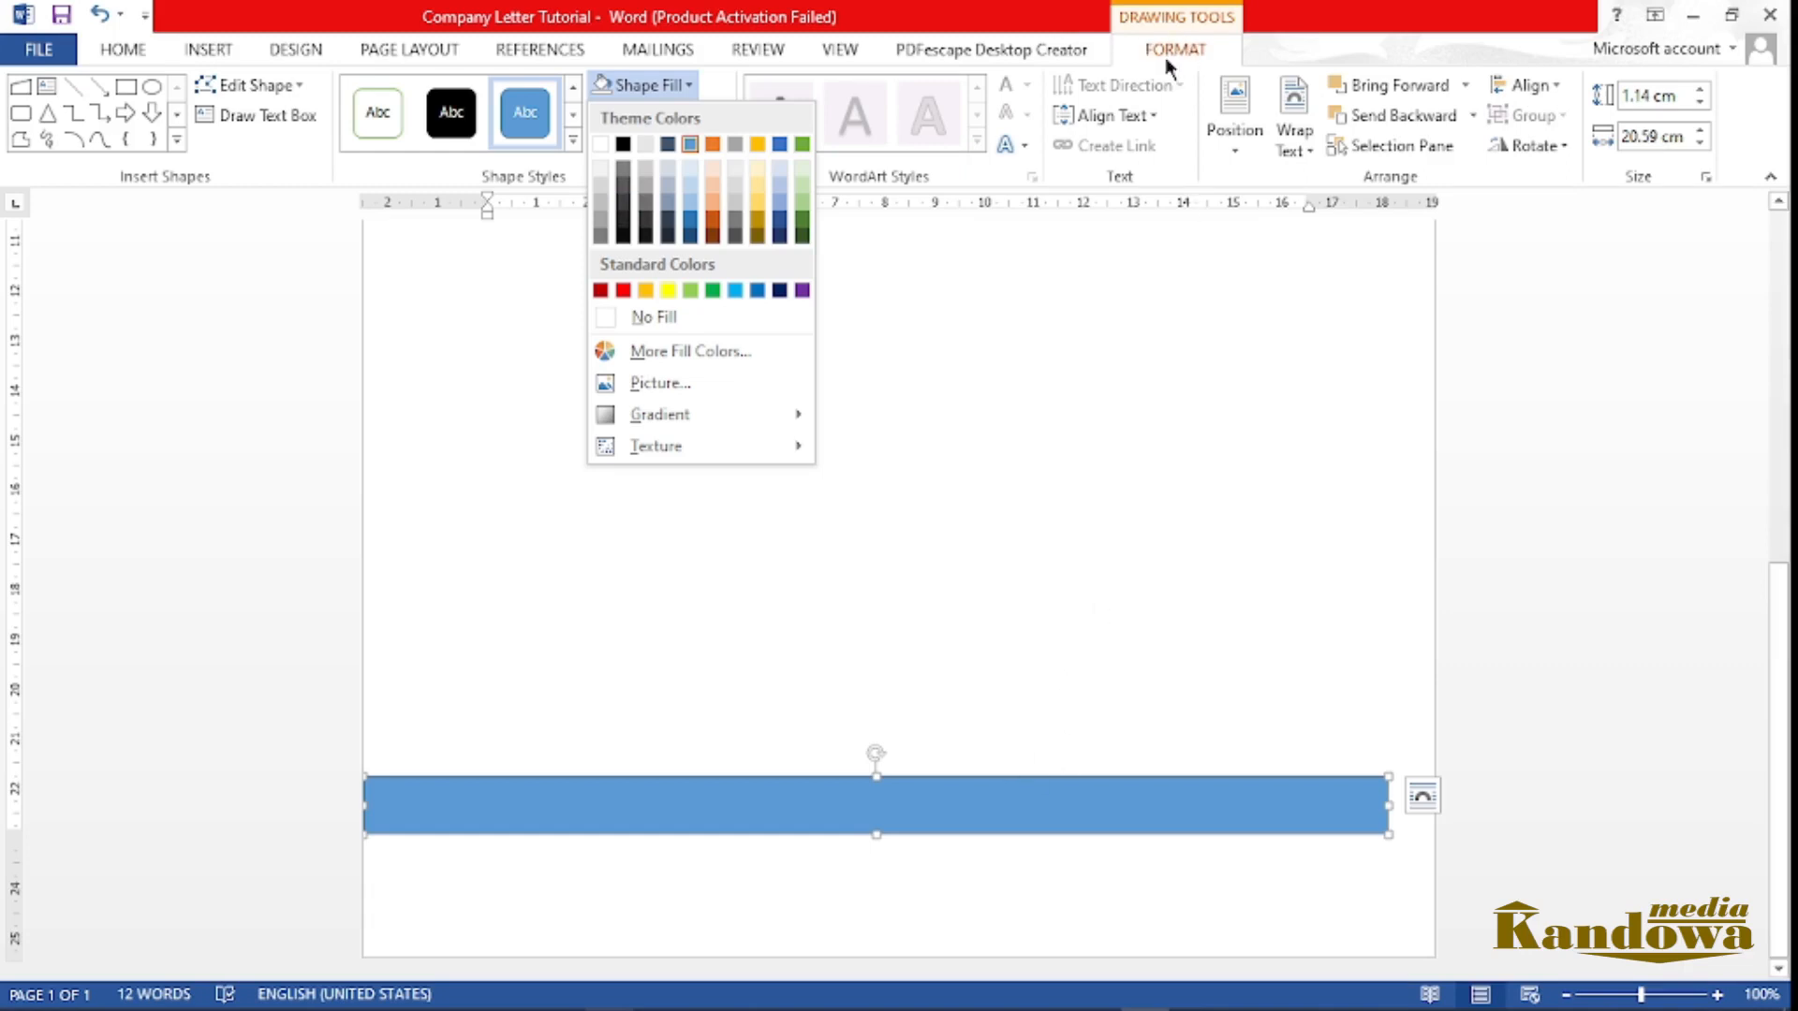
click(758, 235)
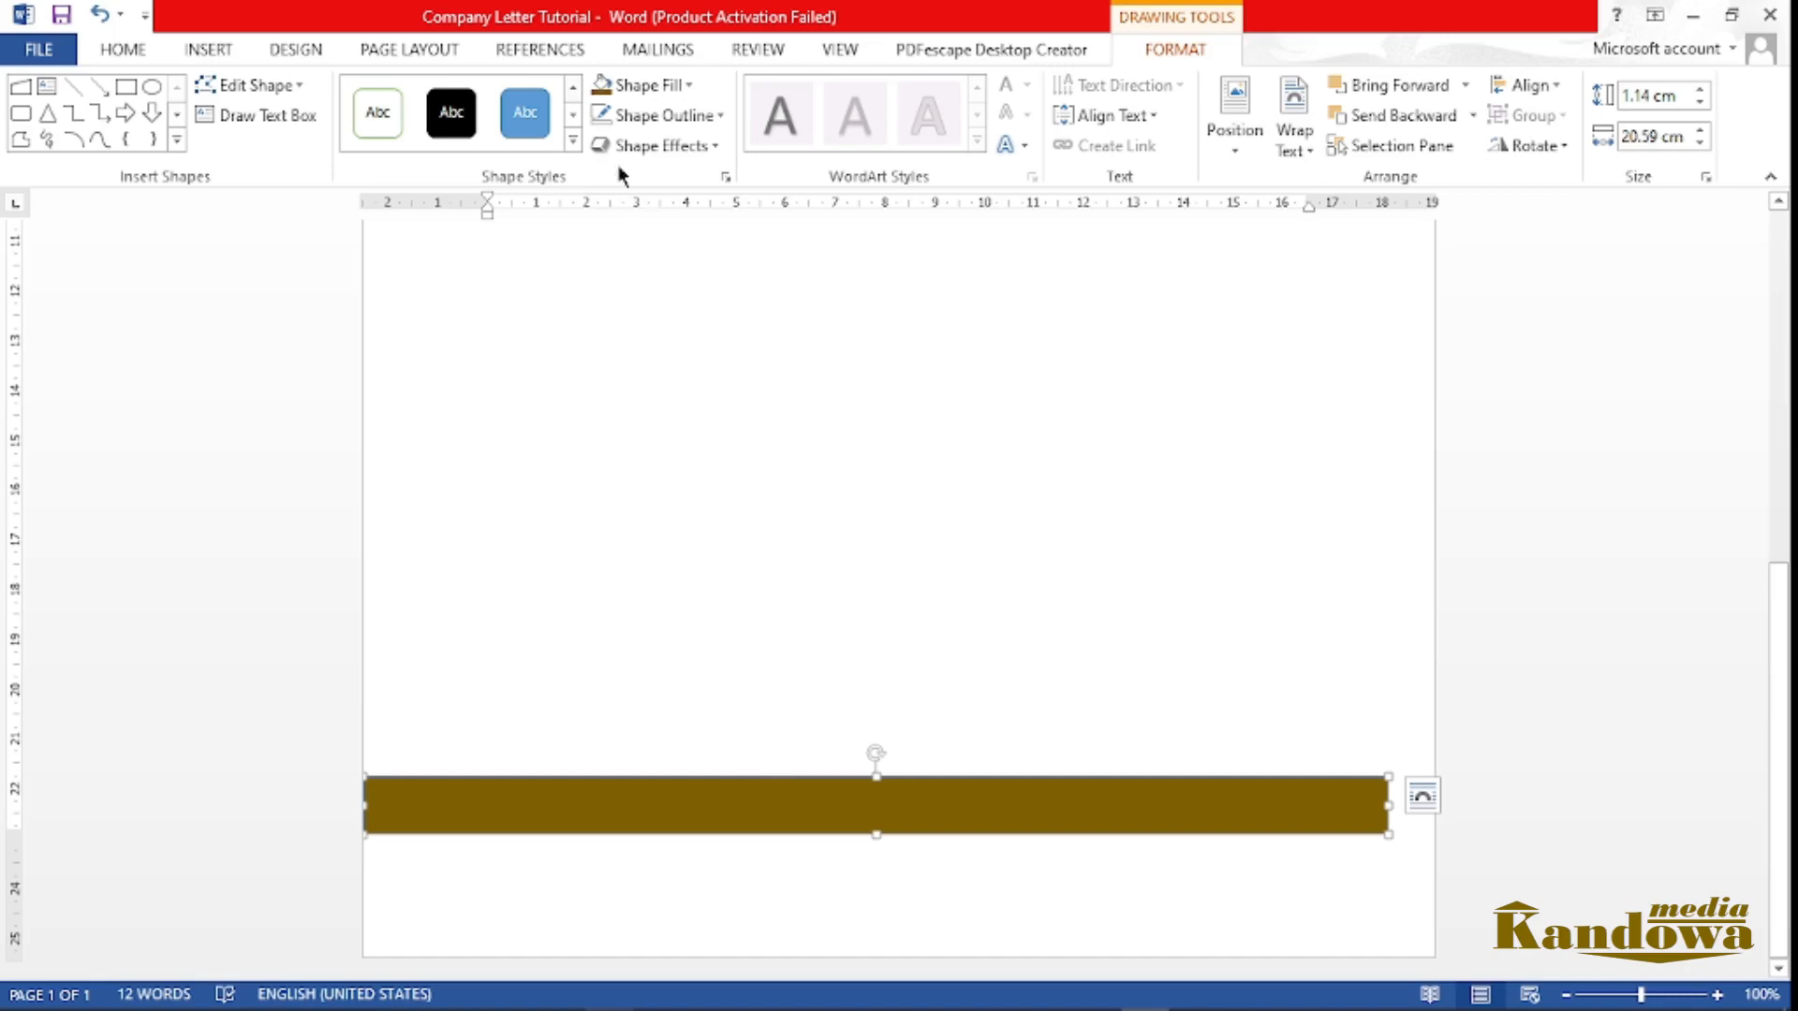
Remove the footer rectangle's outline and move the rectangle down to the bottom edge of the page
click(672, 114)
click(632, 346)
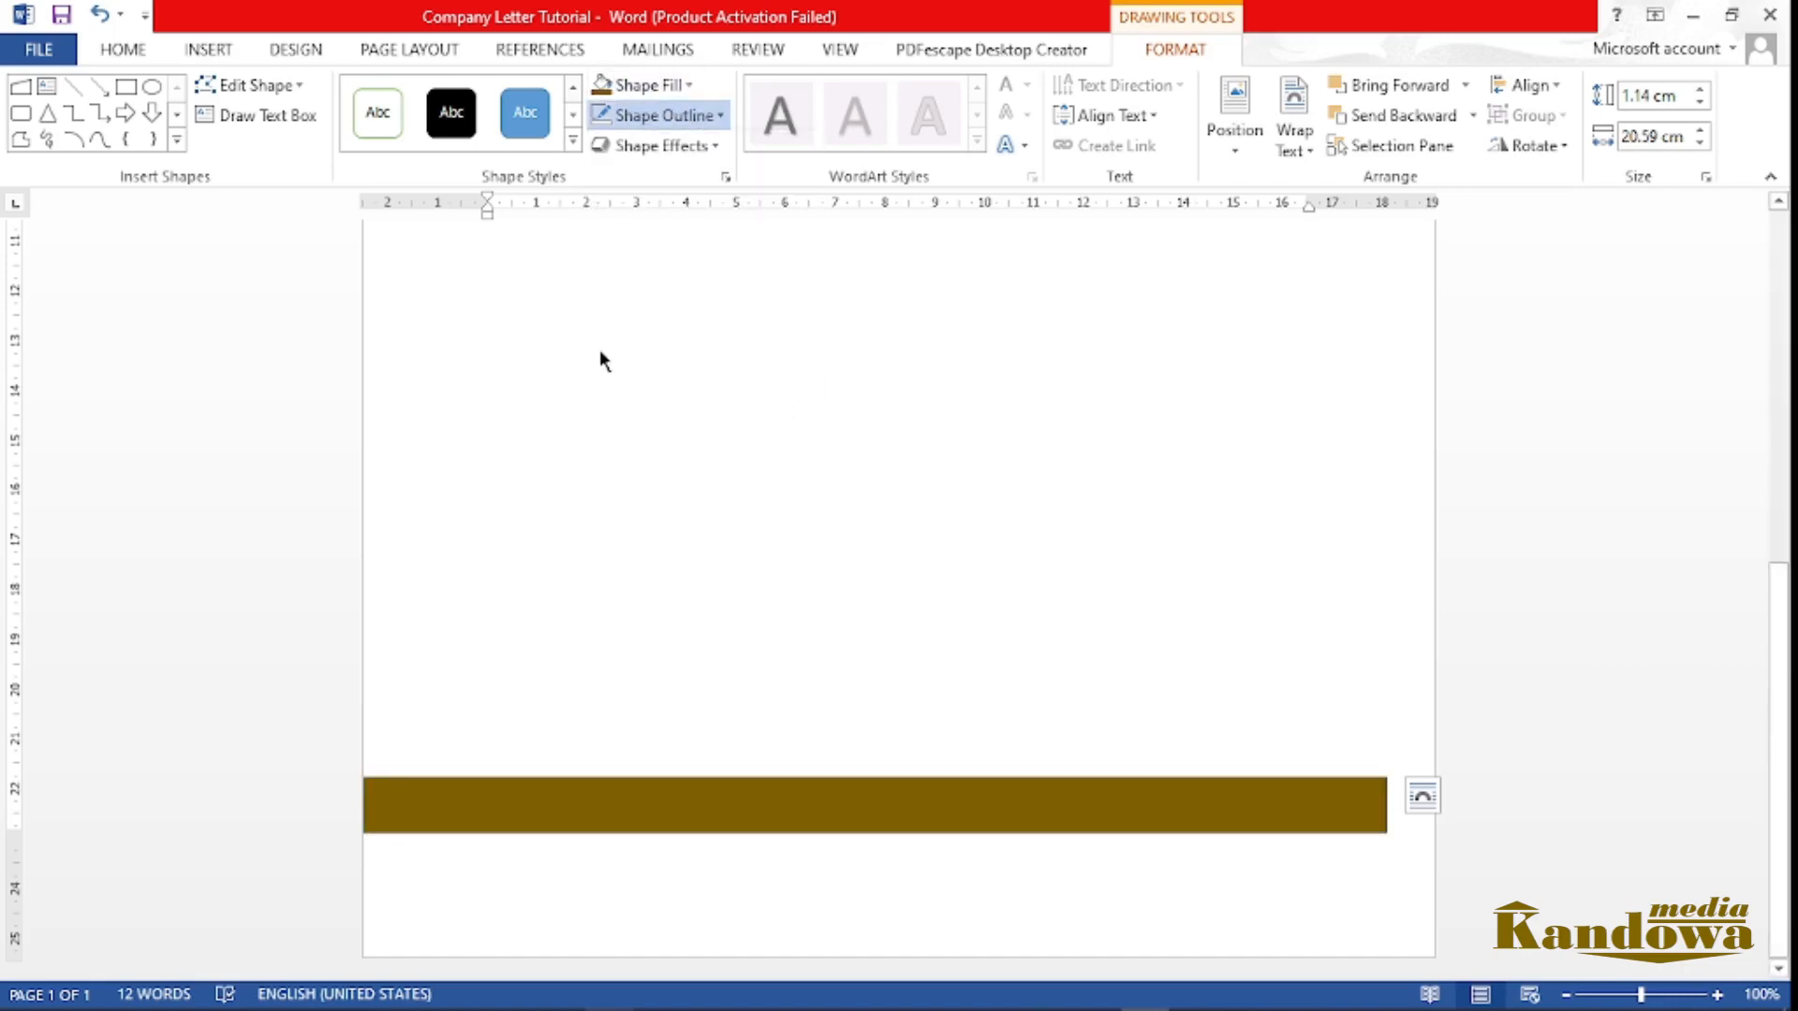
click(750, 746)
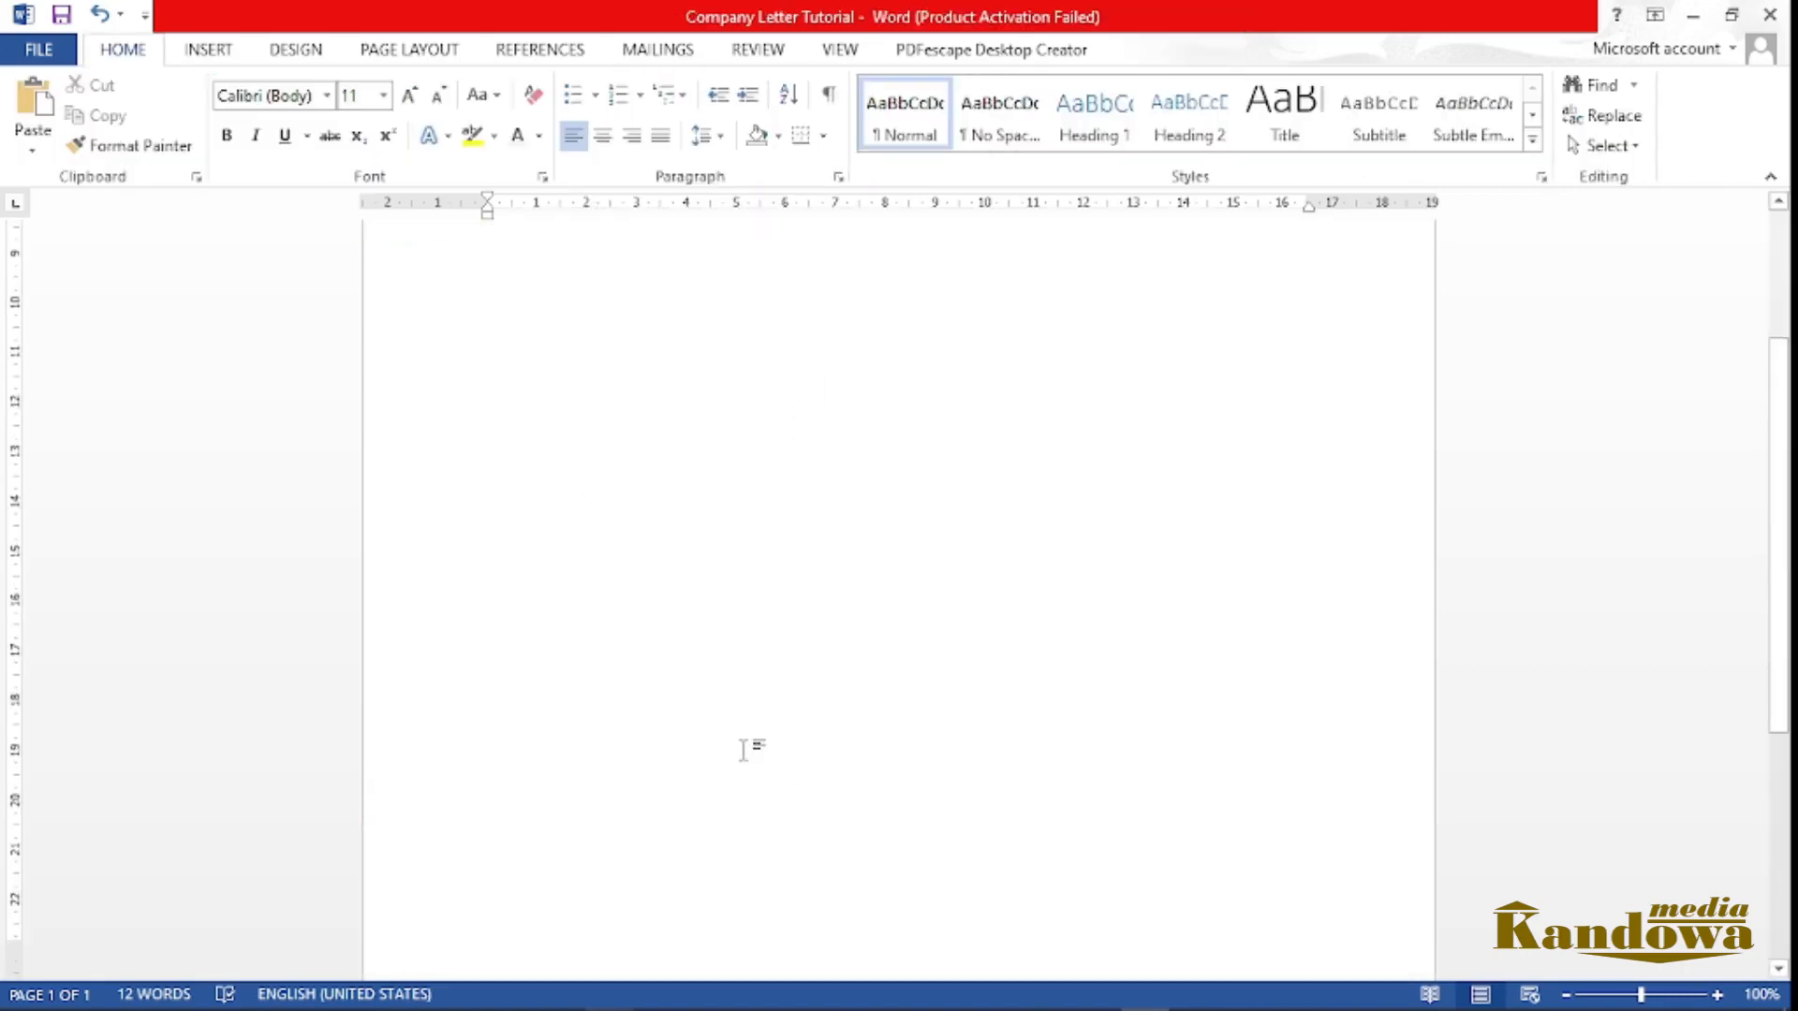
drag(646, 819, 633, 935)
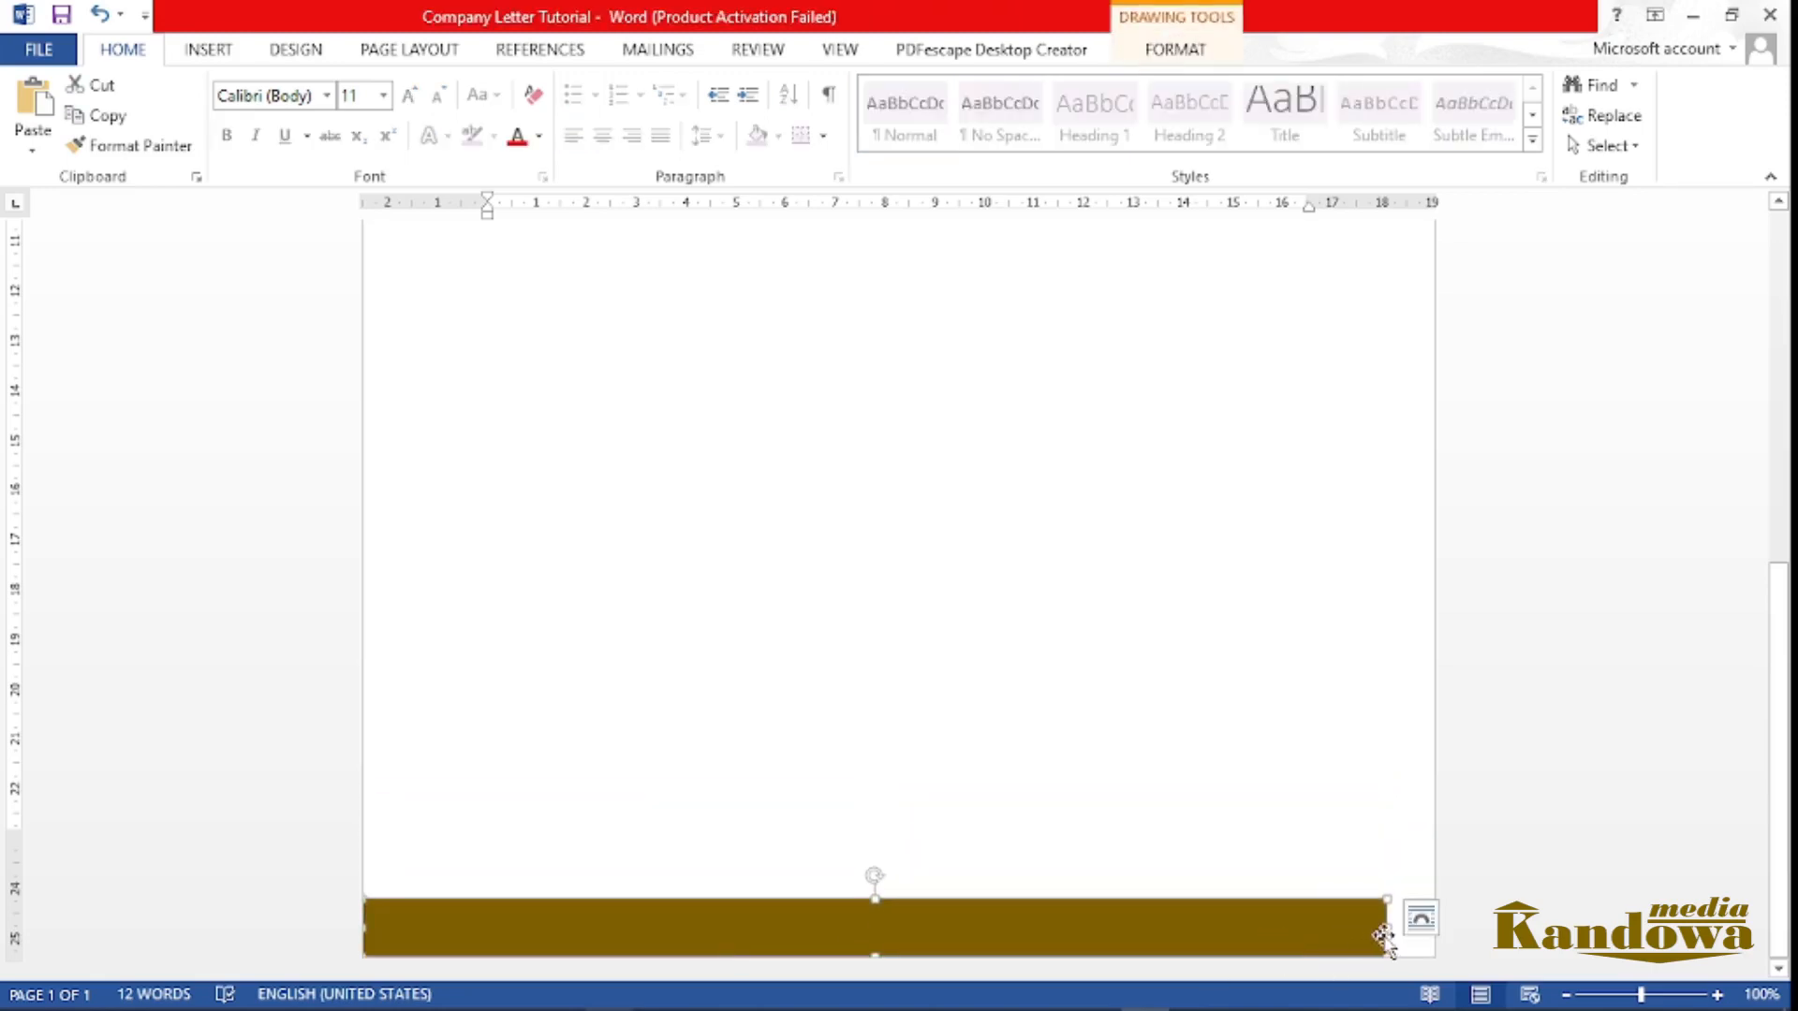
Widen the footer bar to the full 21.59 cm page width and reduce its height to about 0.85 cm
drag(1389, 927, 1435, 927)
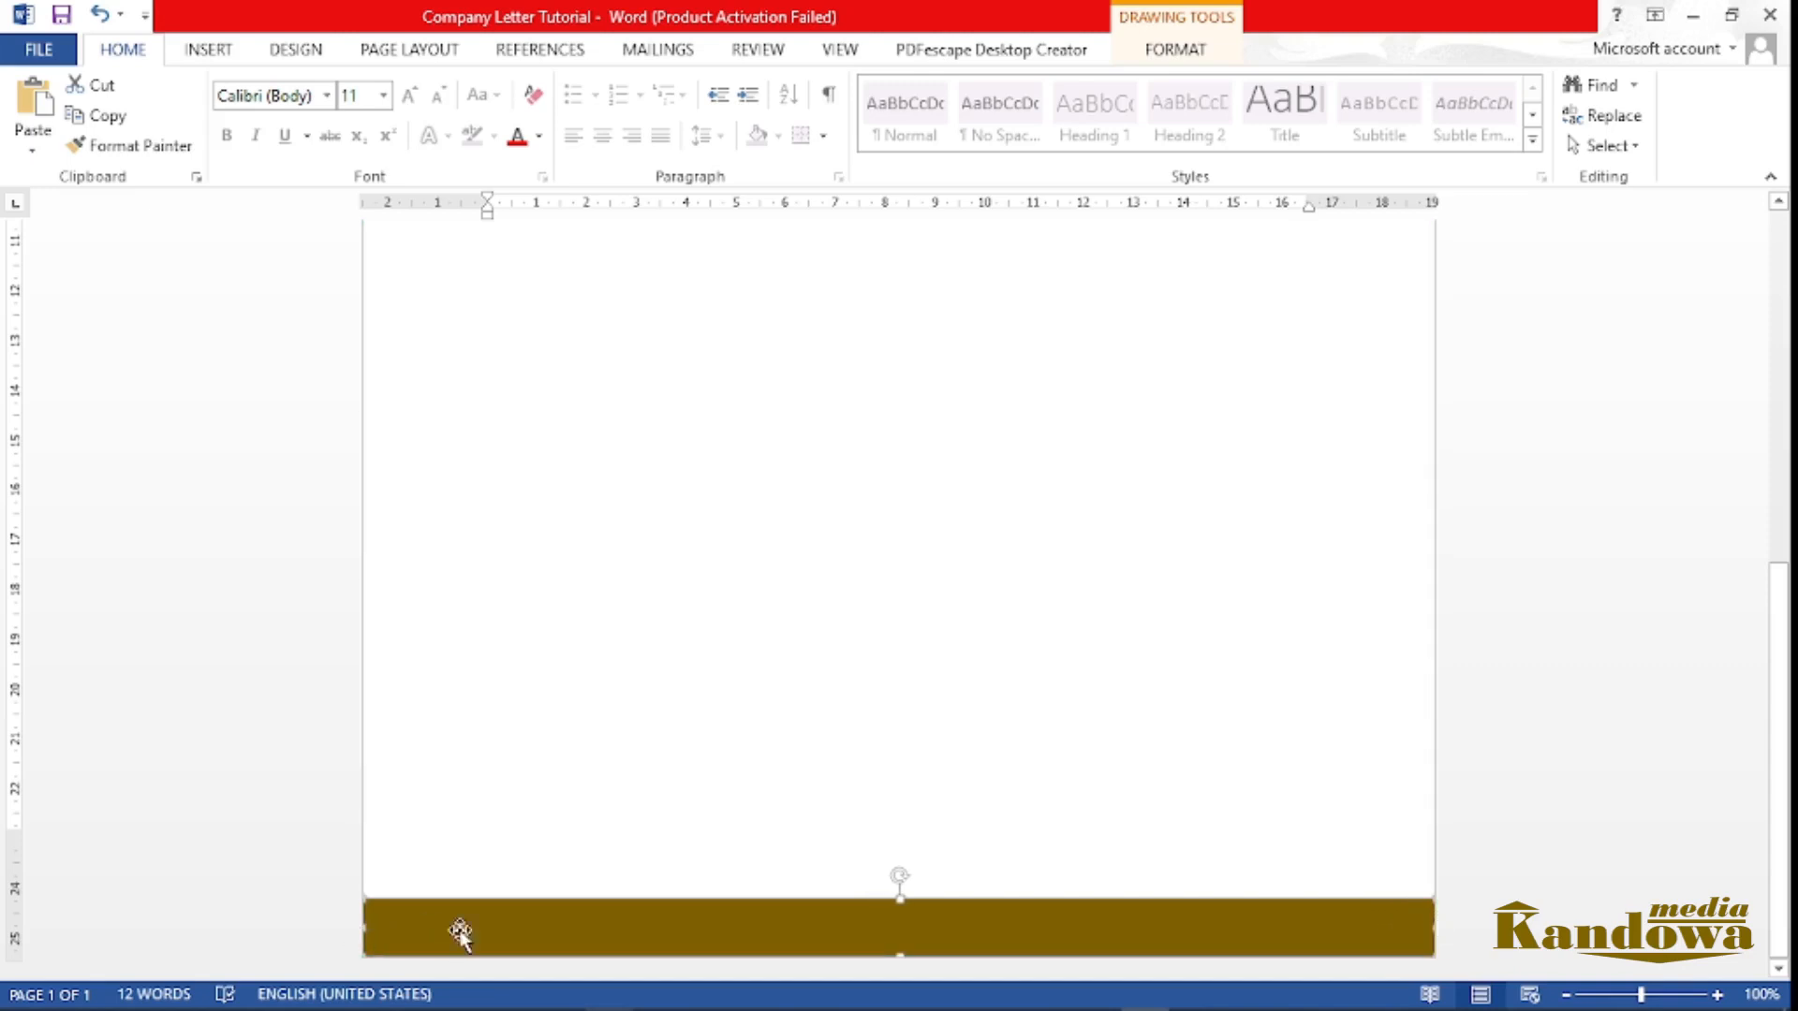
drag(901, 901, 903, 917)
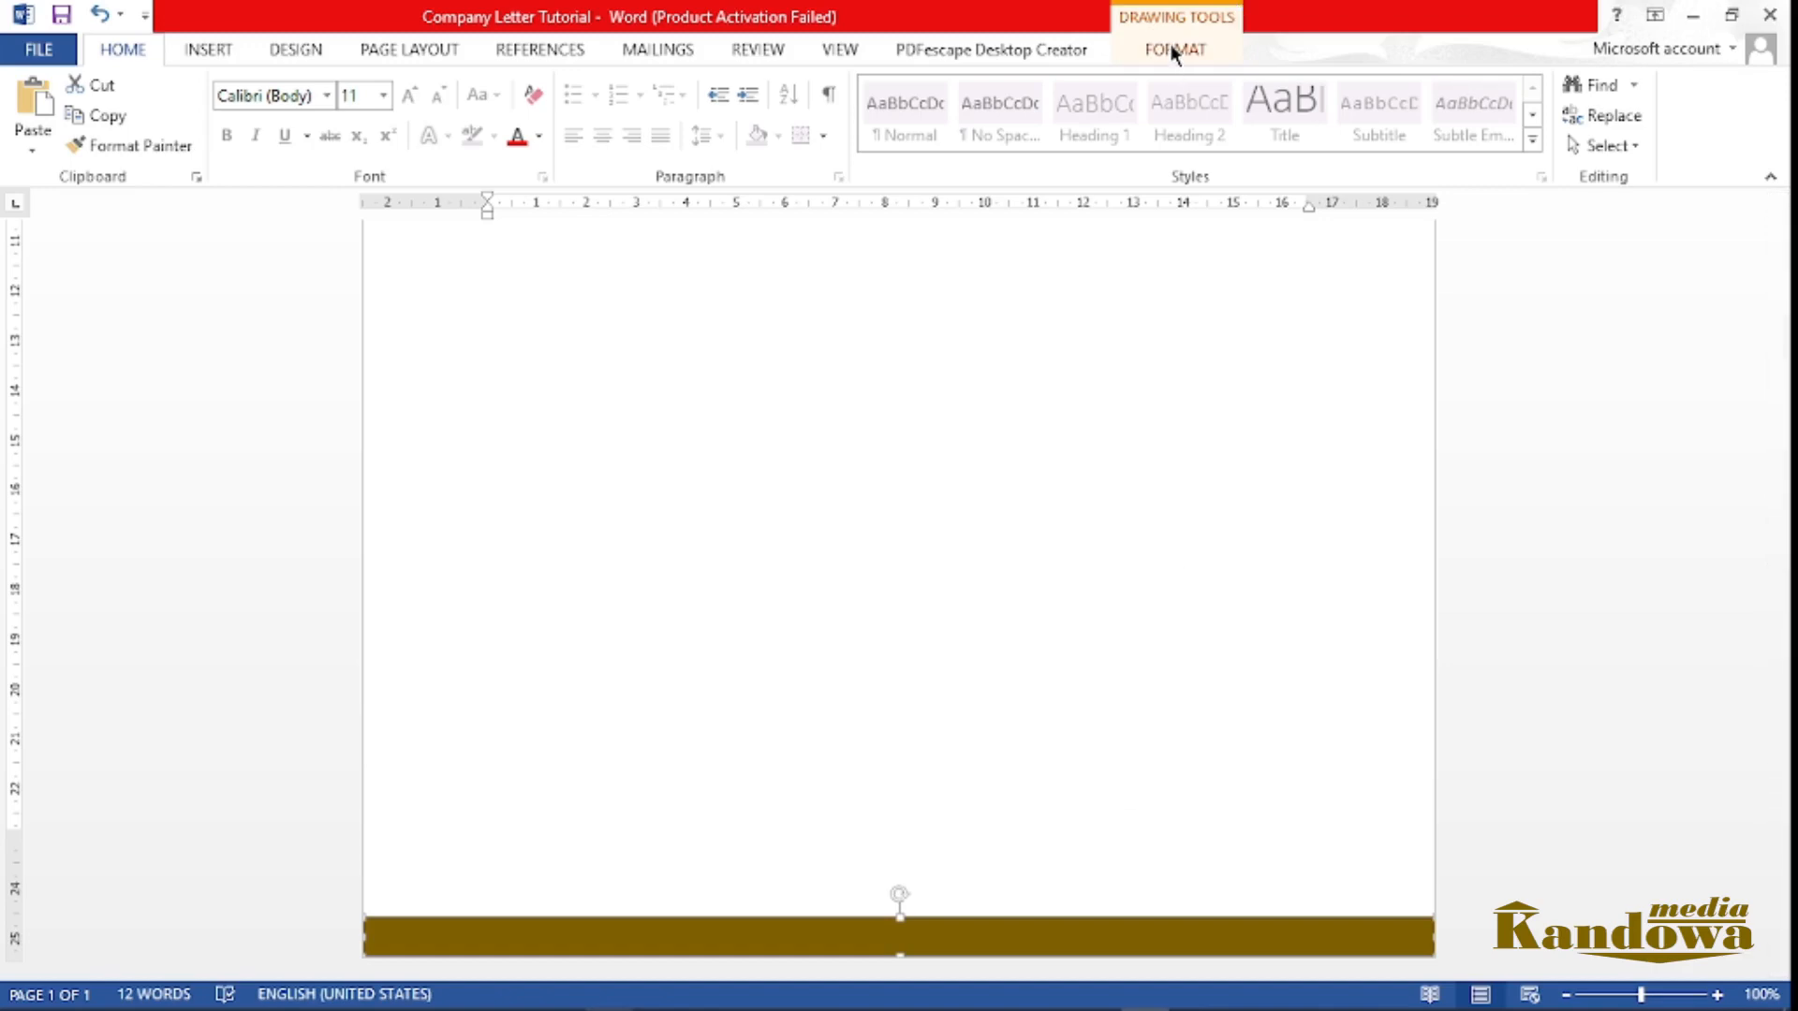
click(1634, 95)
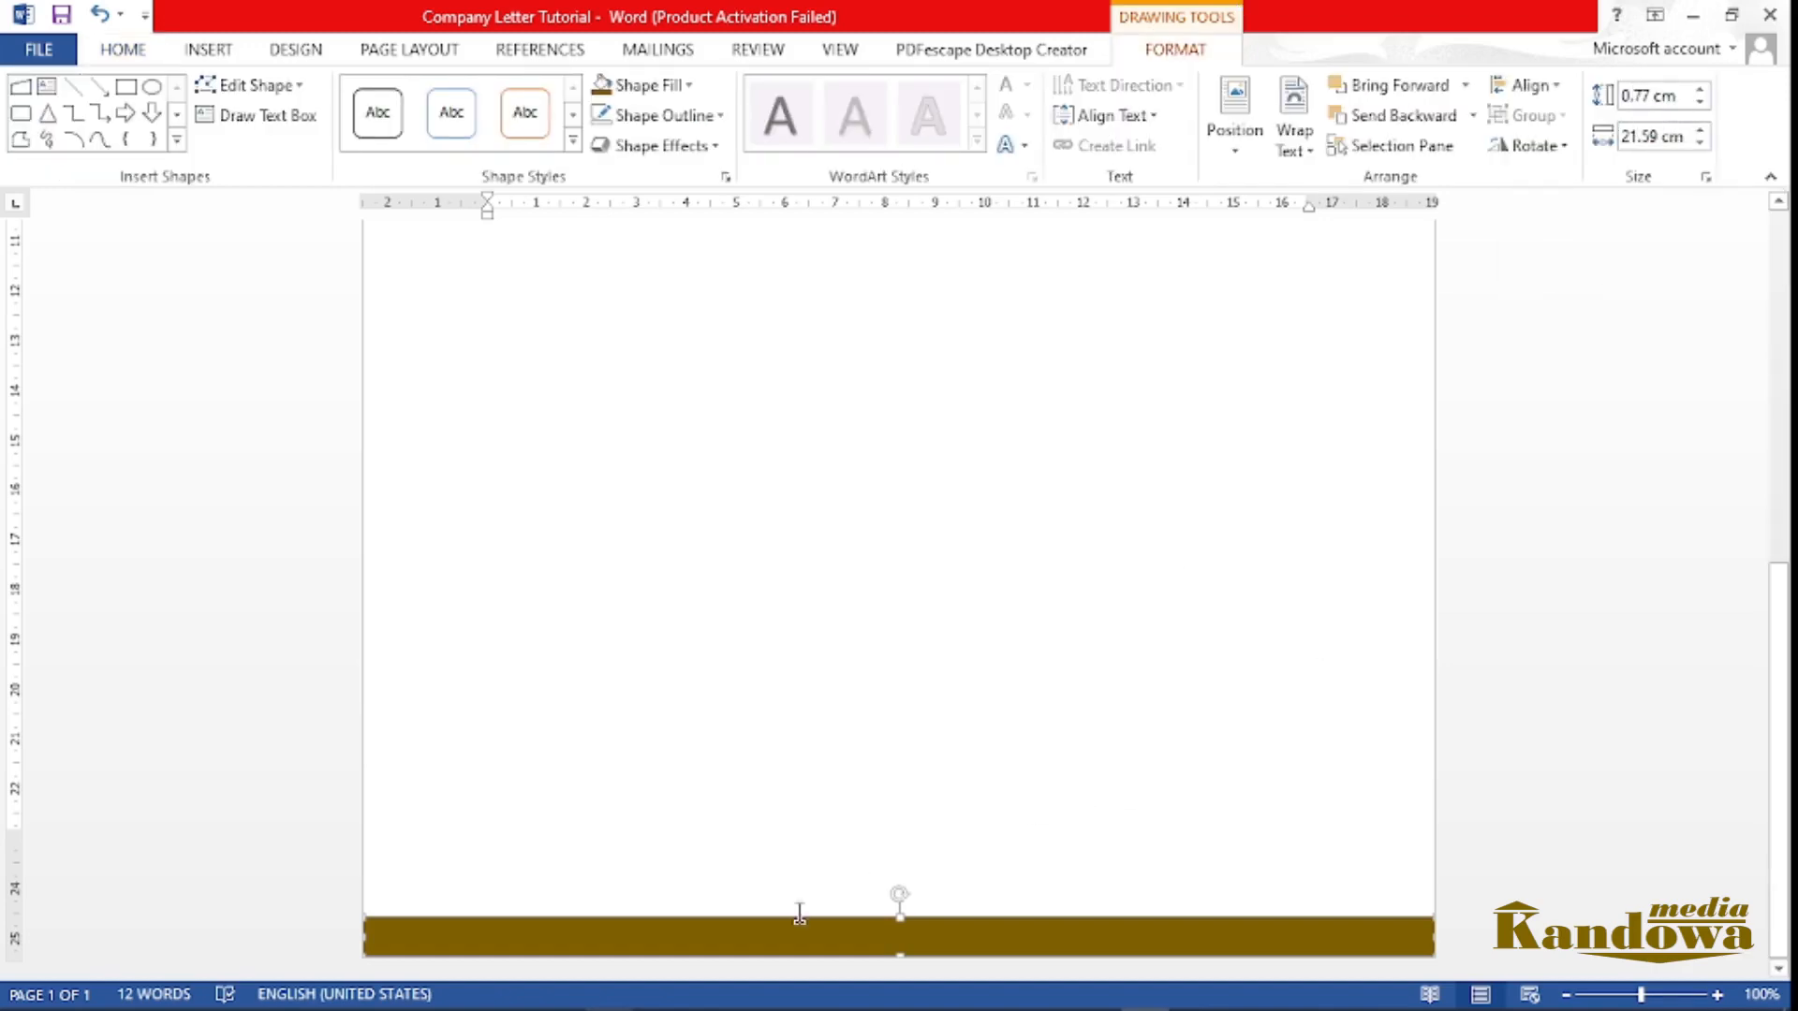
drag(900, 916, 899, 913)
scroll(697, 858, up, 6)
click(697, 857)
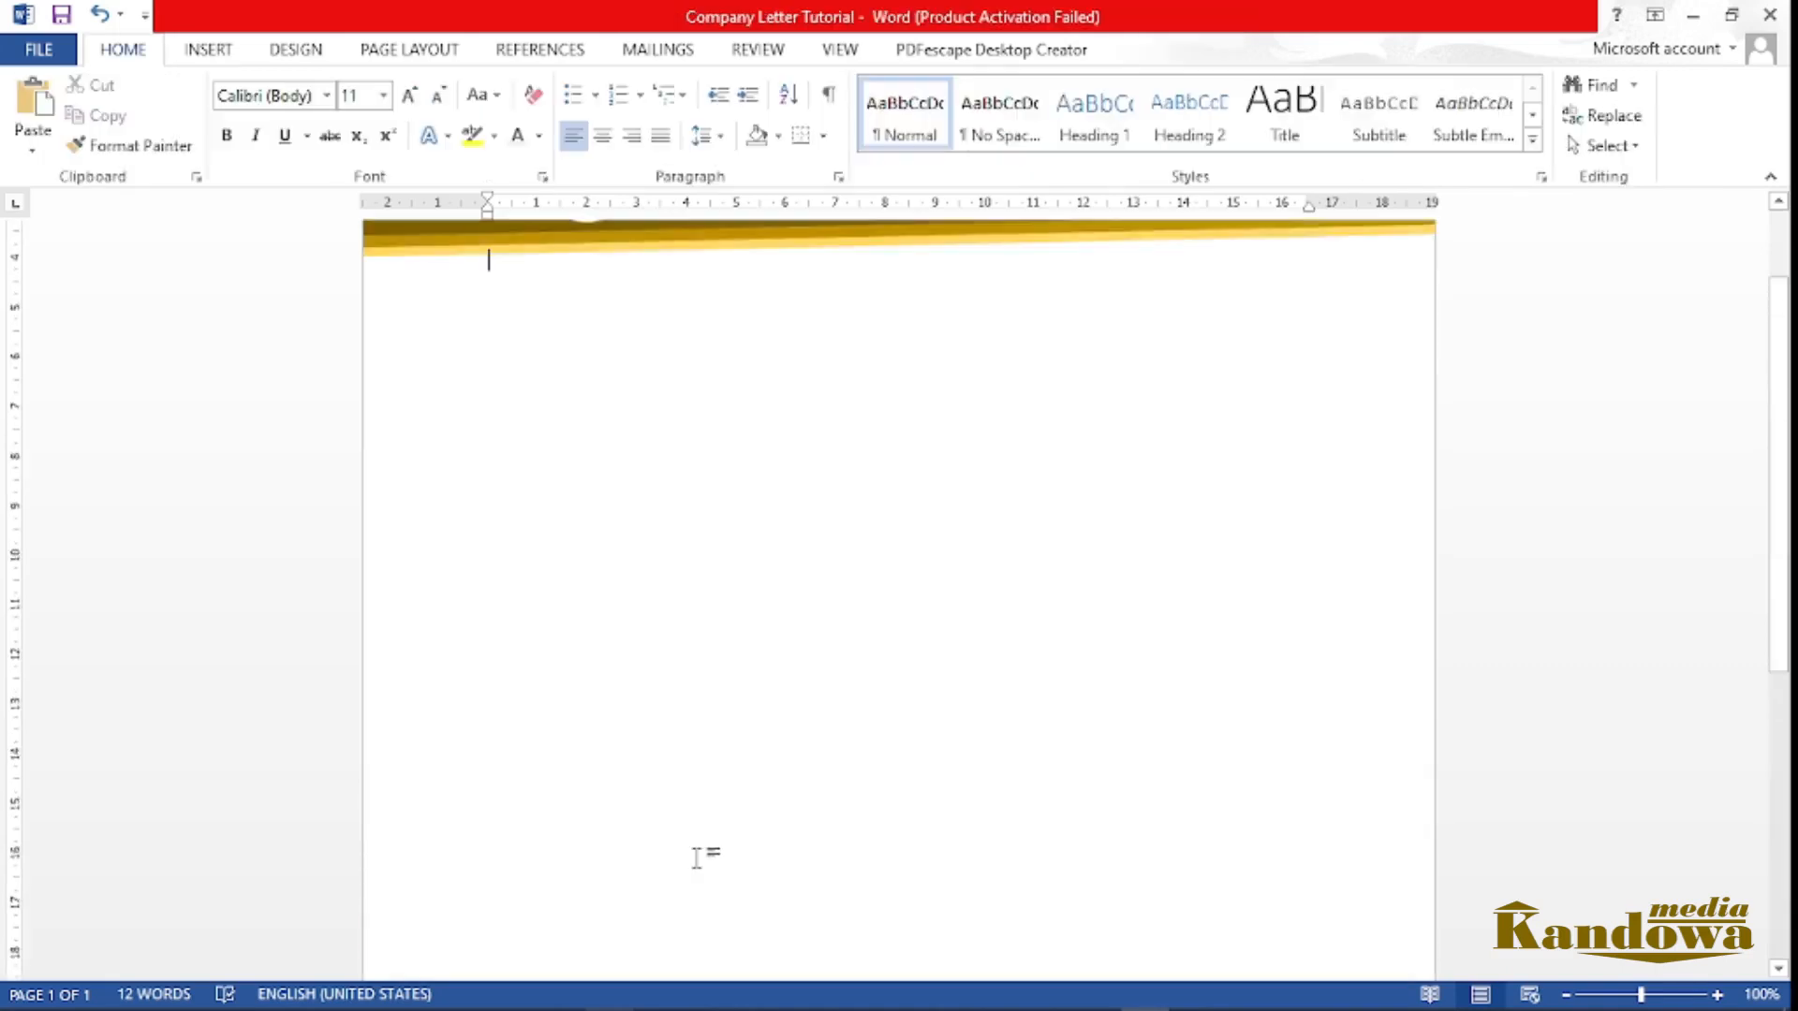
scroll(696, 847, down, 6)
drag(899, 936, 903, 938)
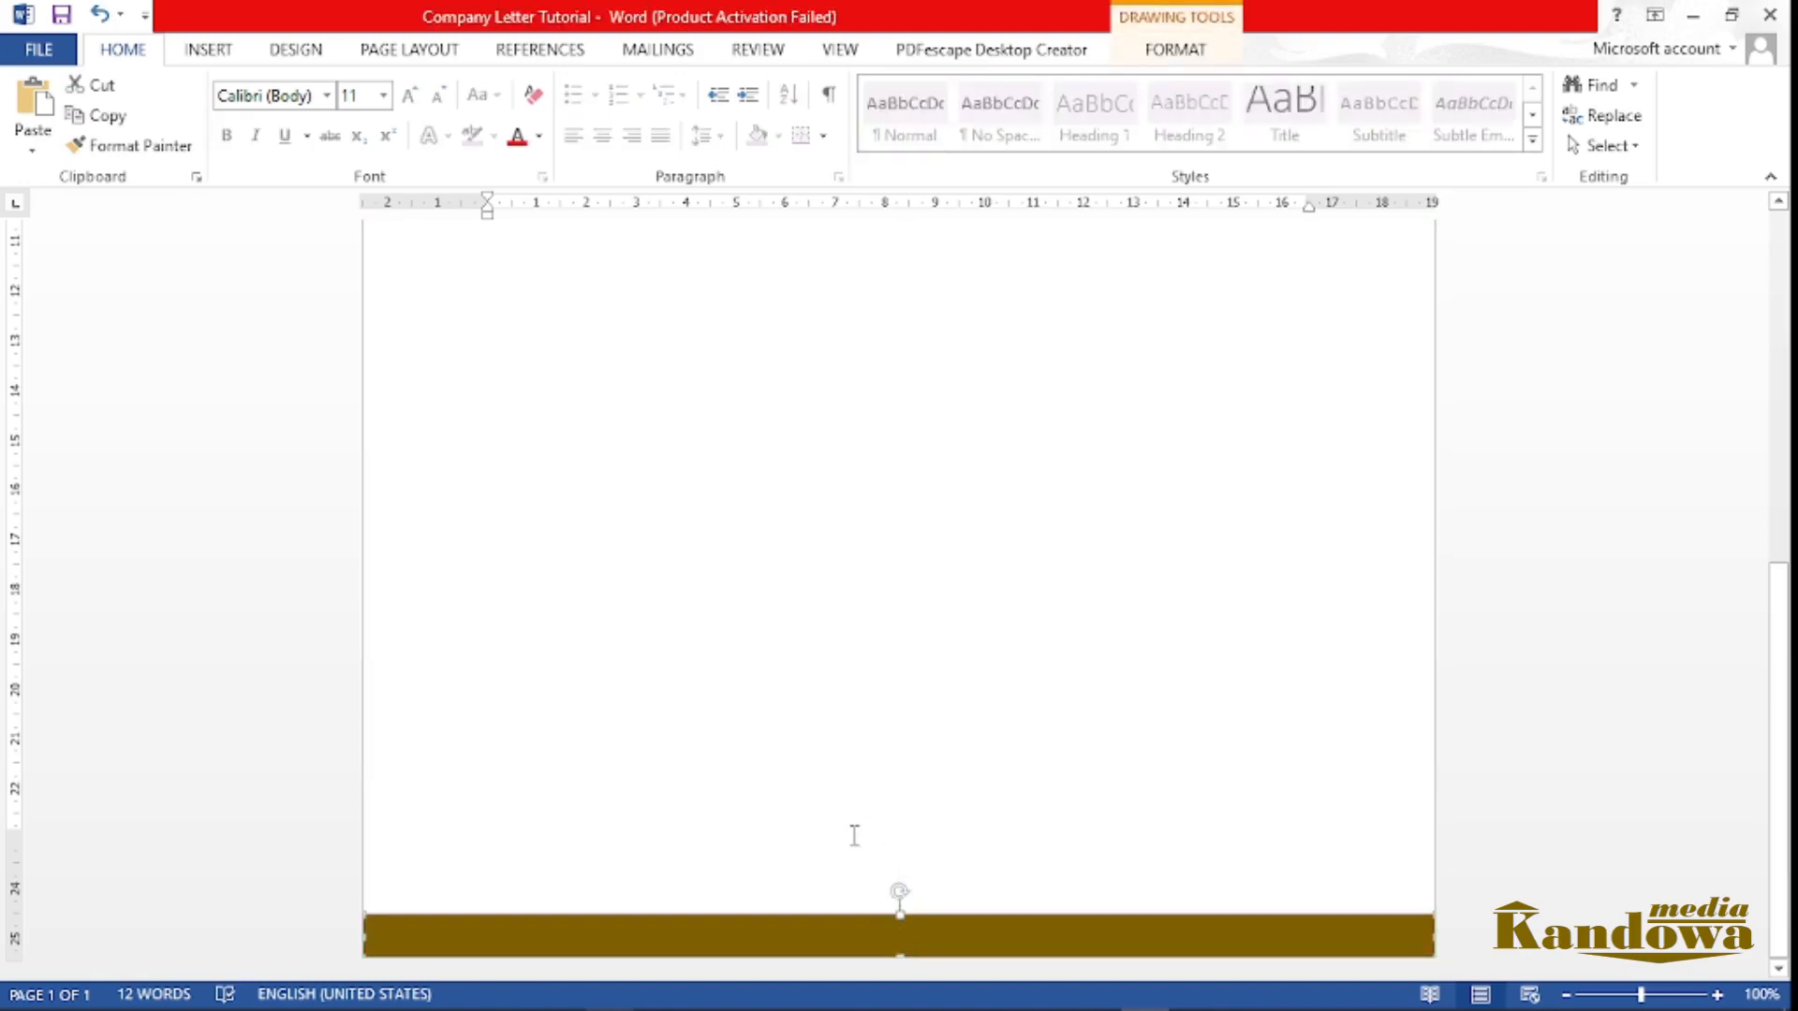
Duplicate the footer bar and move the copy down to just above the original
right_click(836, 938)
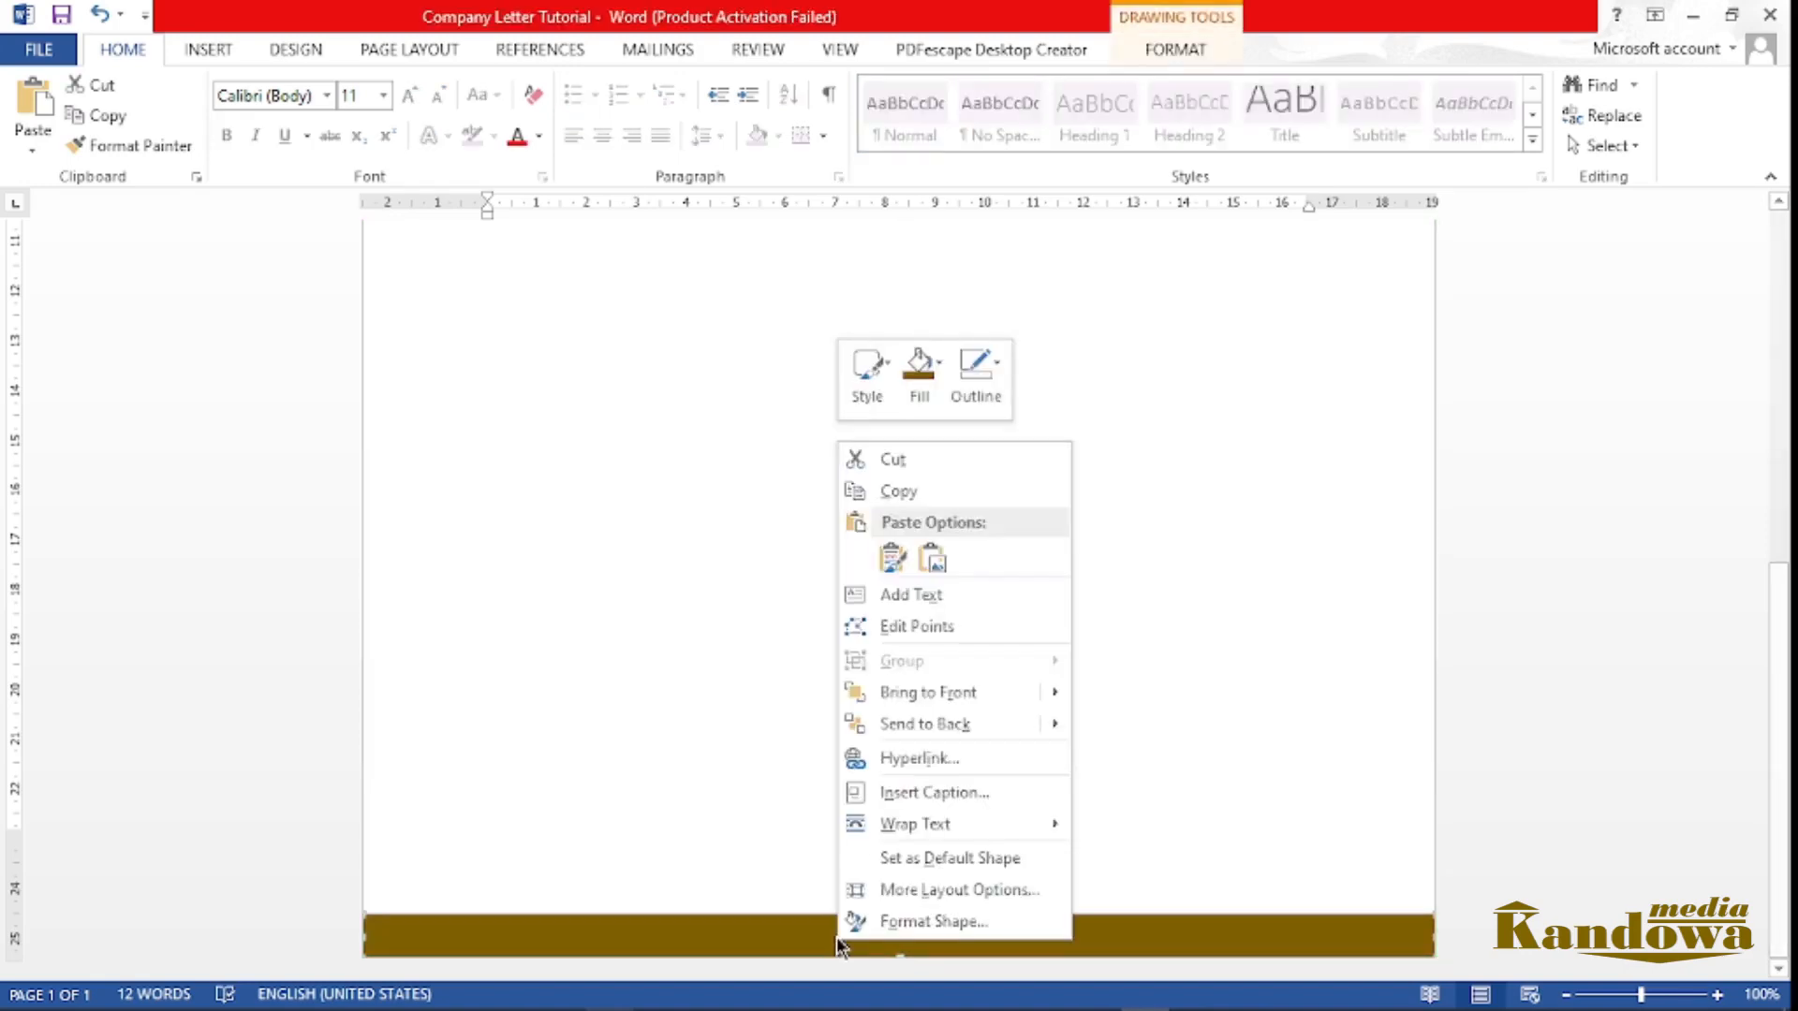
click(905, 494)
right_click(662, 562)
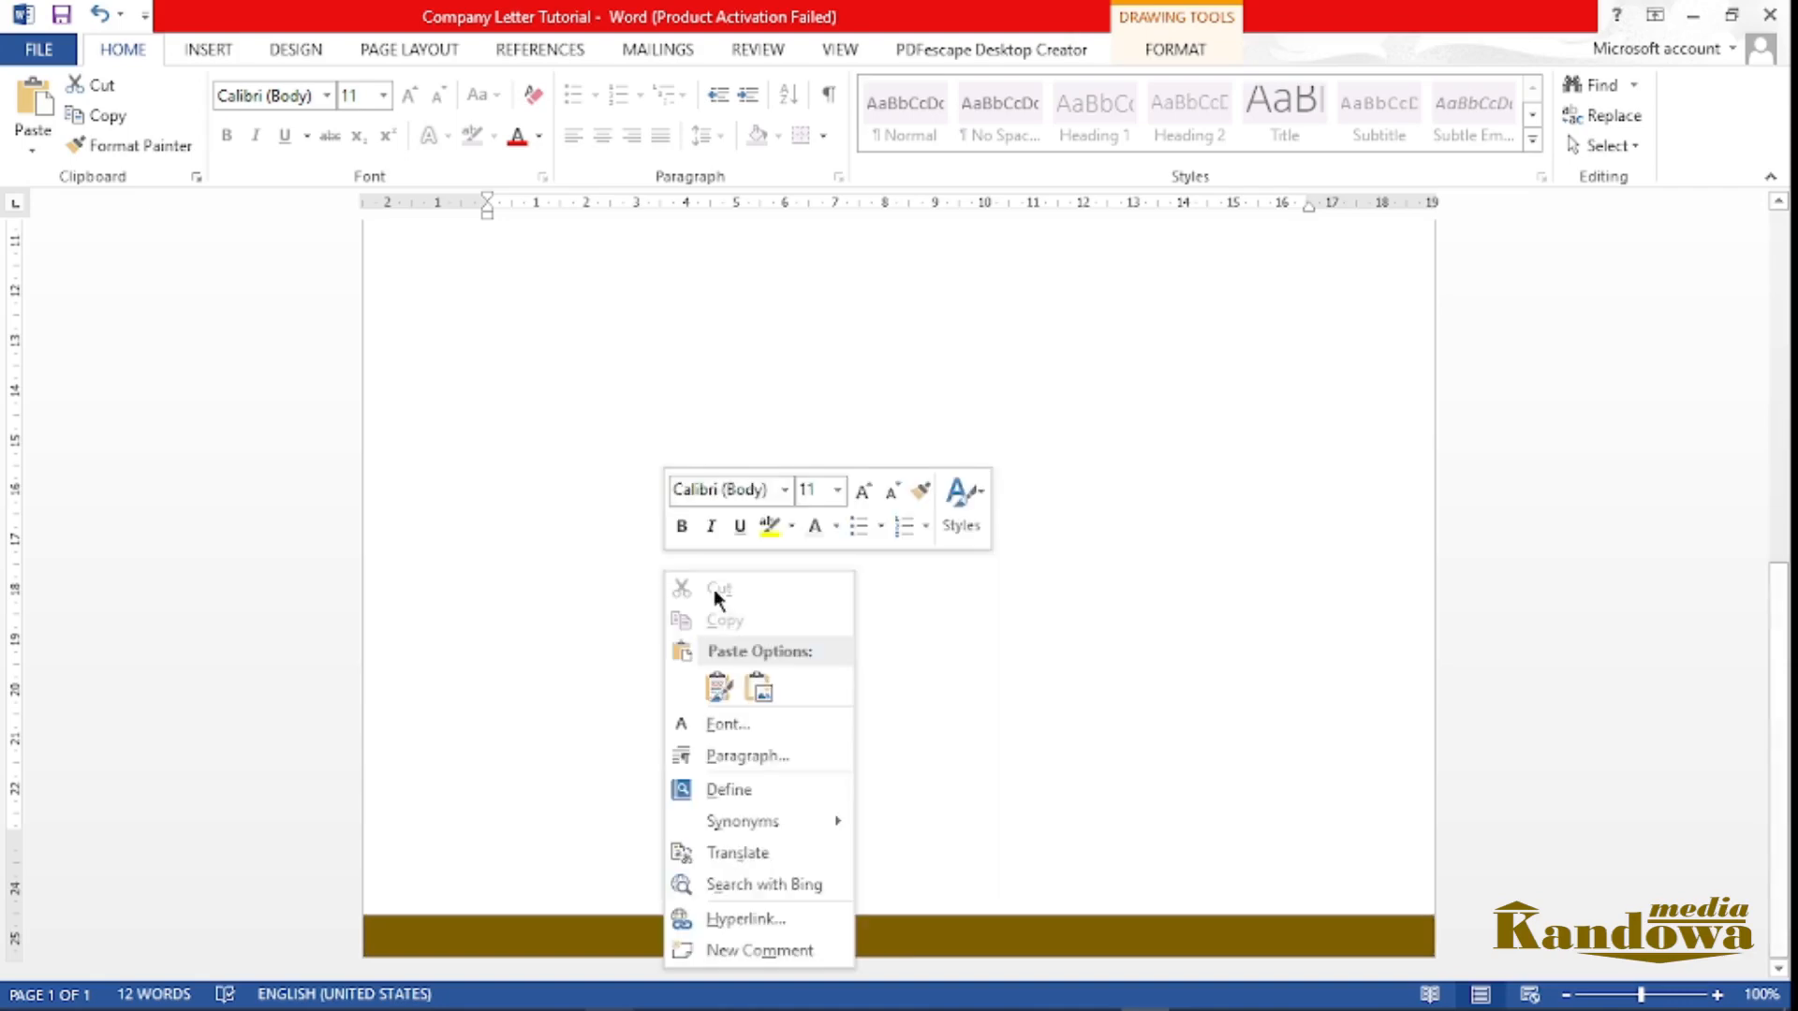
click(717, 690)
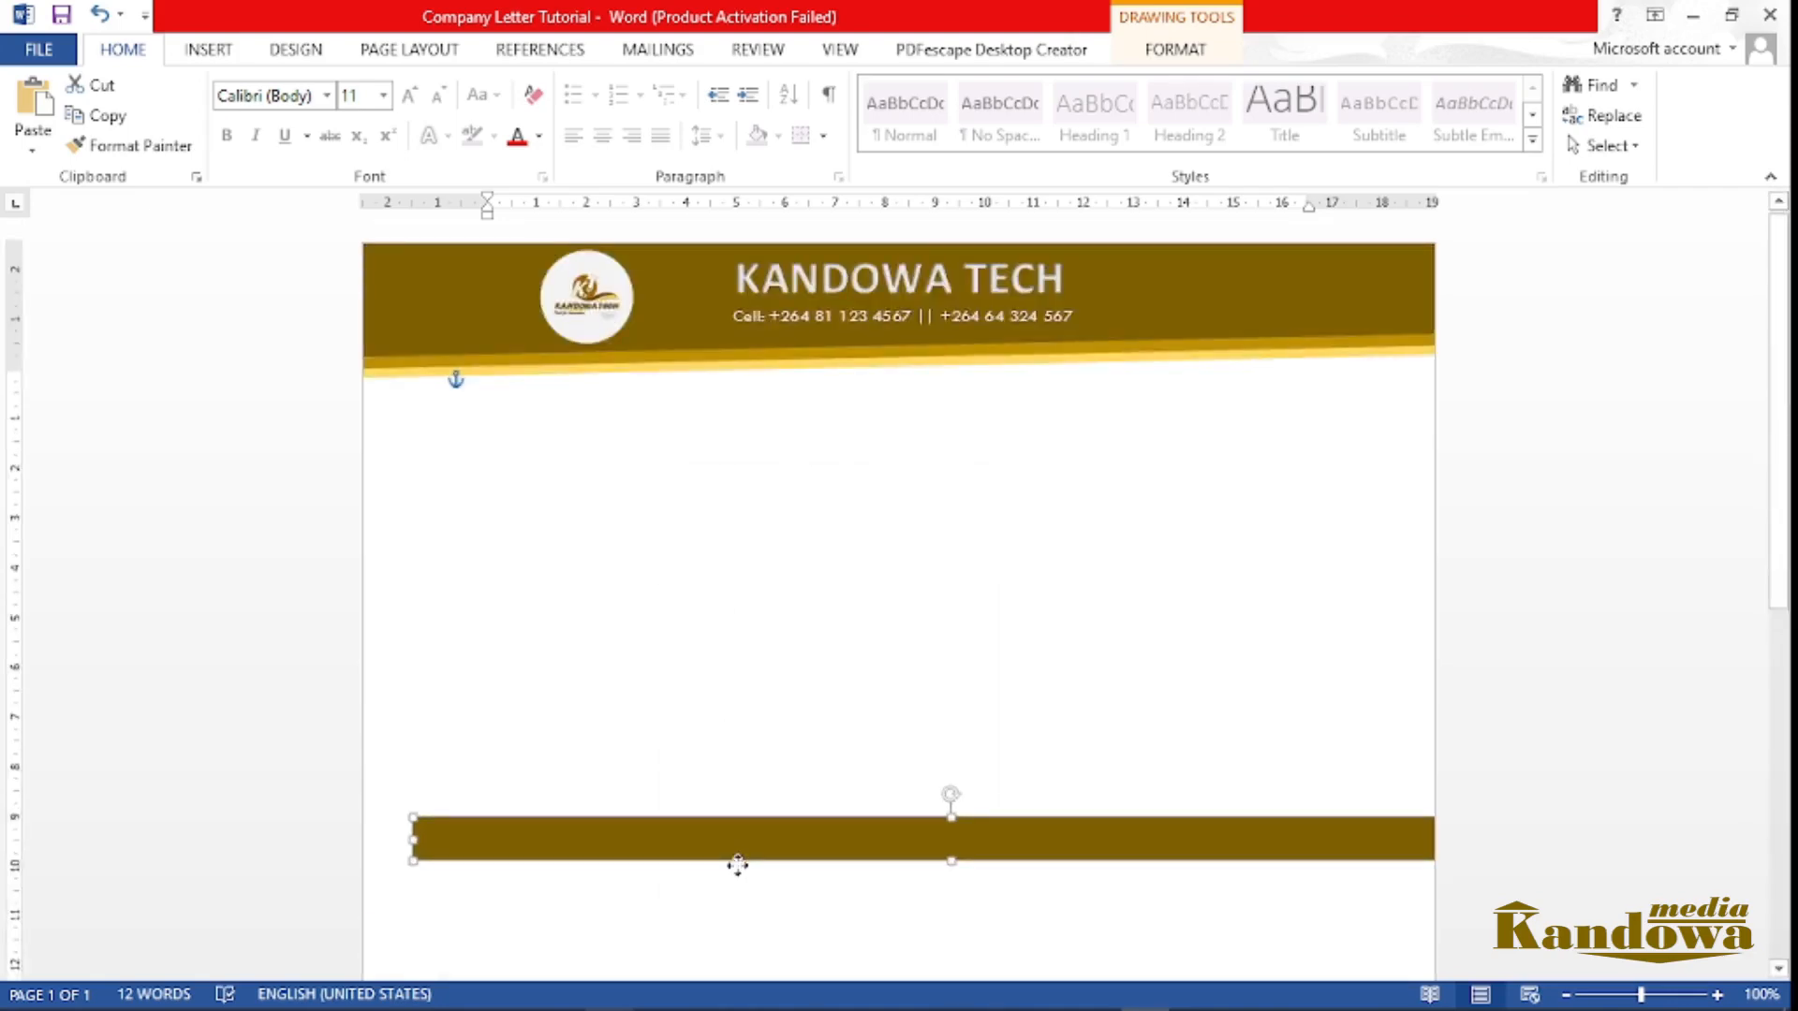
scroll(738, 866, down, 4)
drag(886, 477, 817, 822)
scroll(817, 797, down, 1)
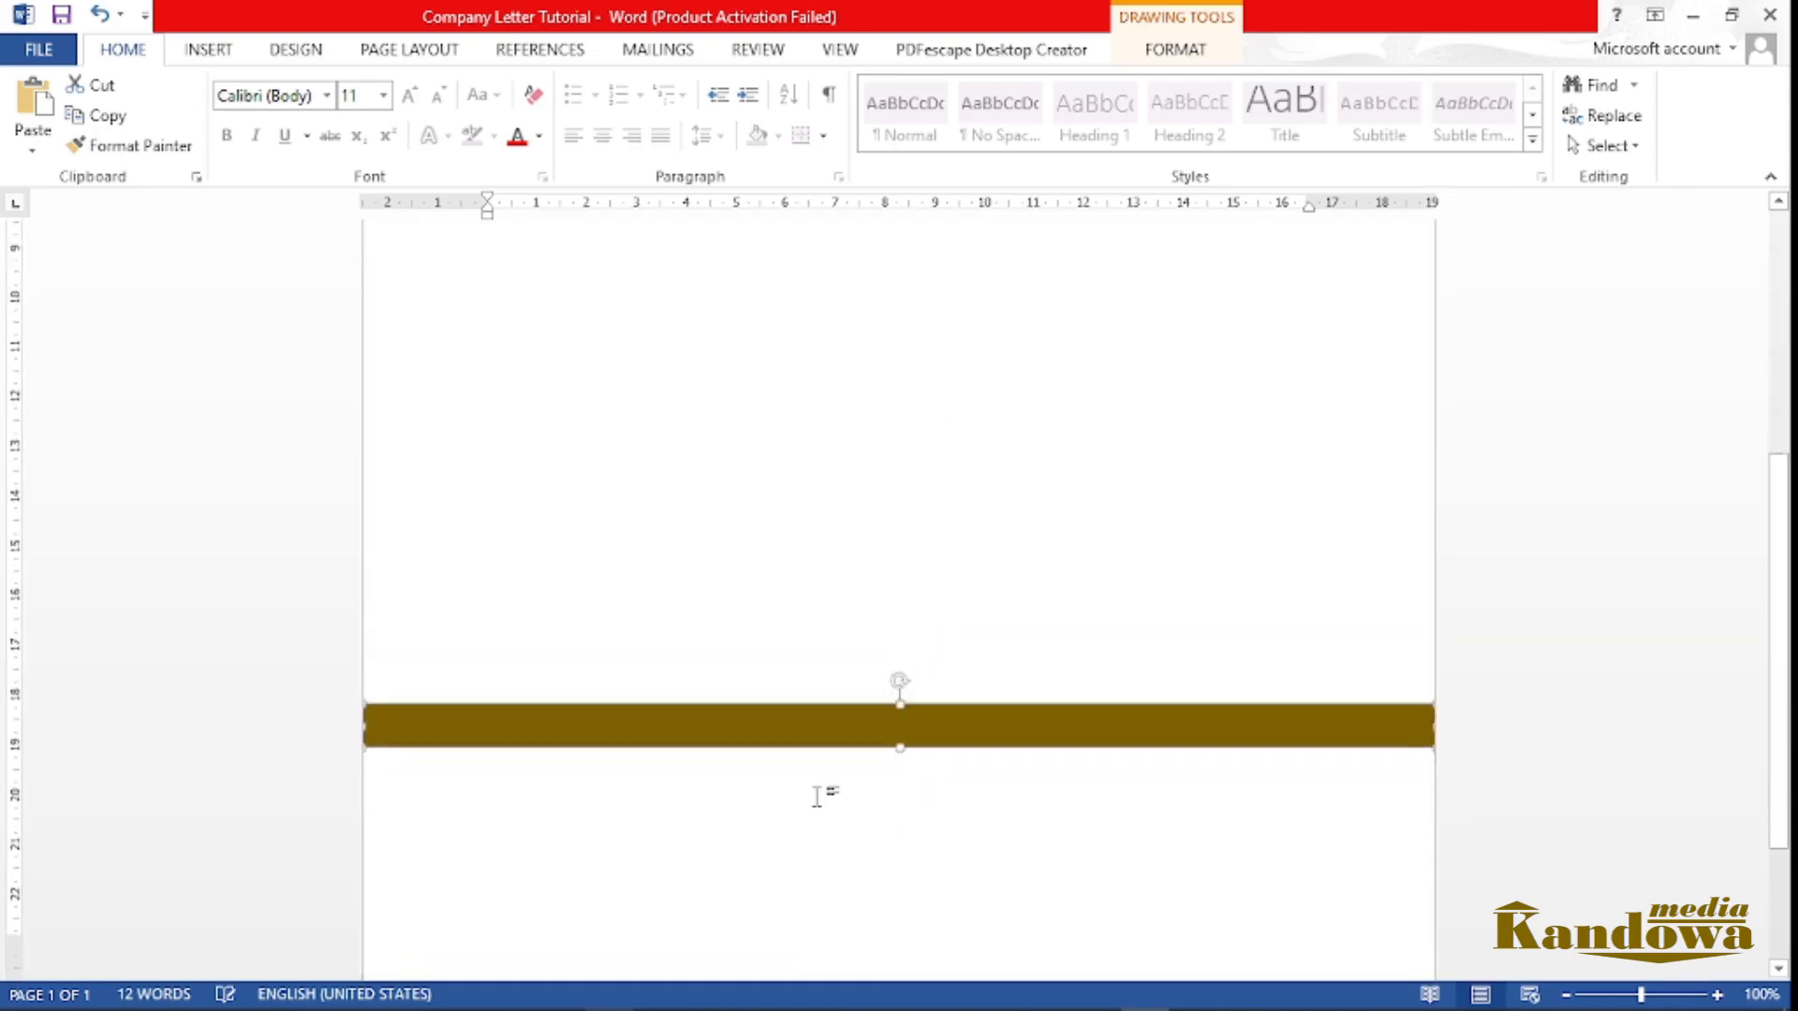
scroll(817, 796, down, 2)
drag(835, 514, 829, 850)
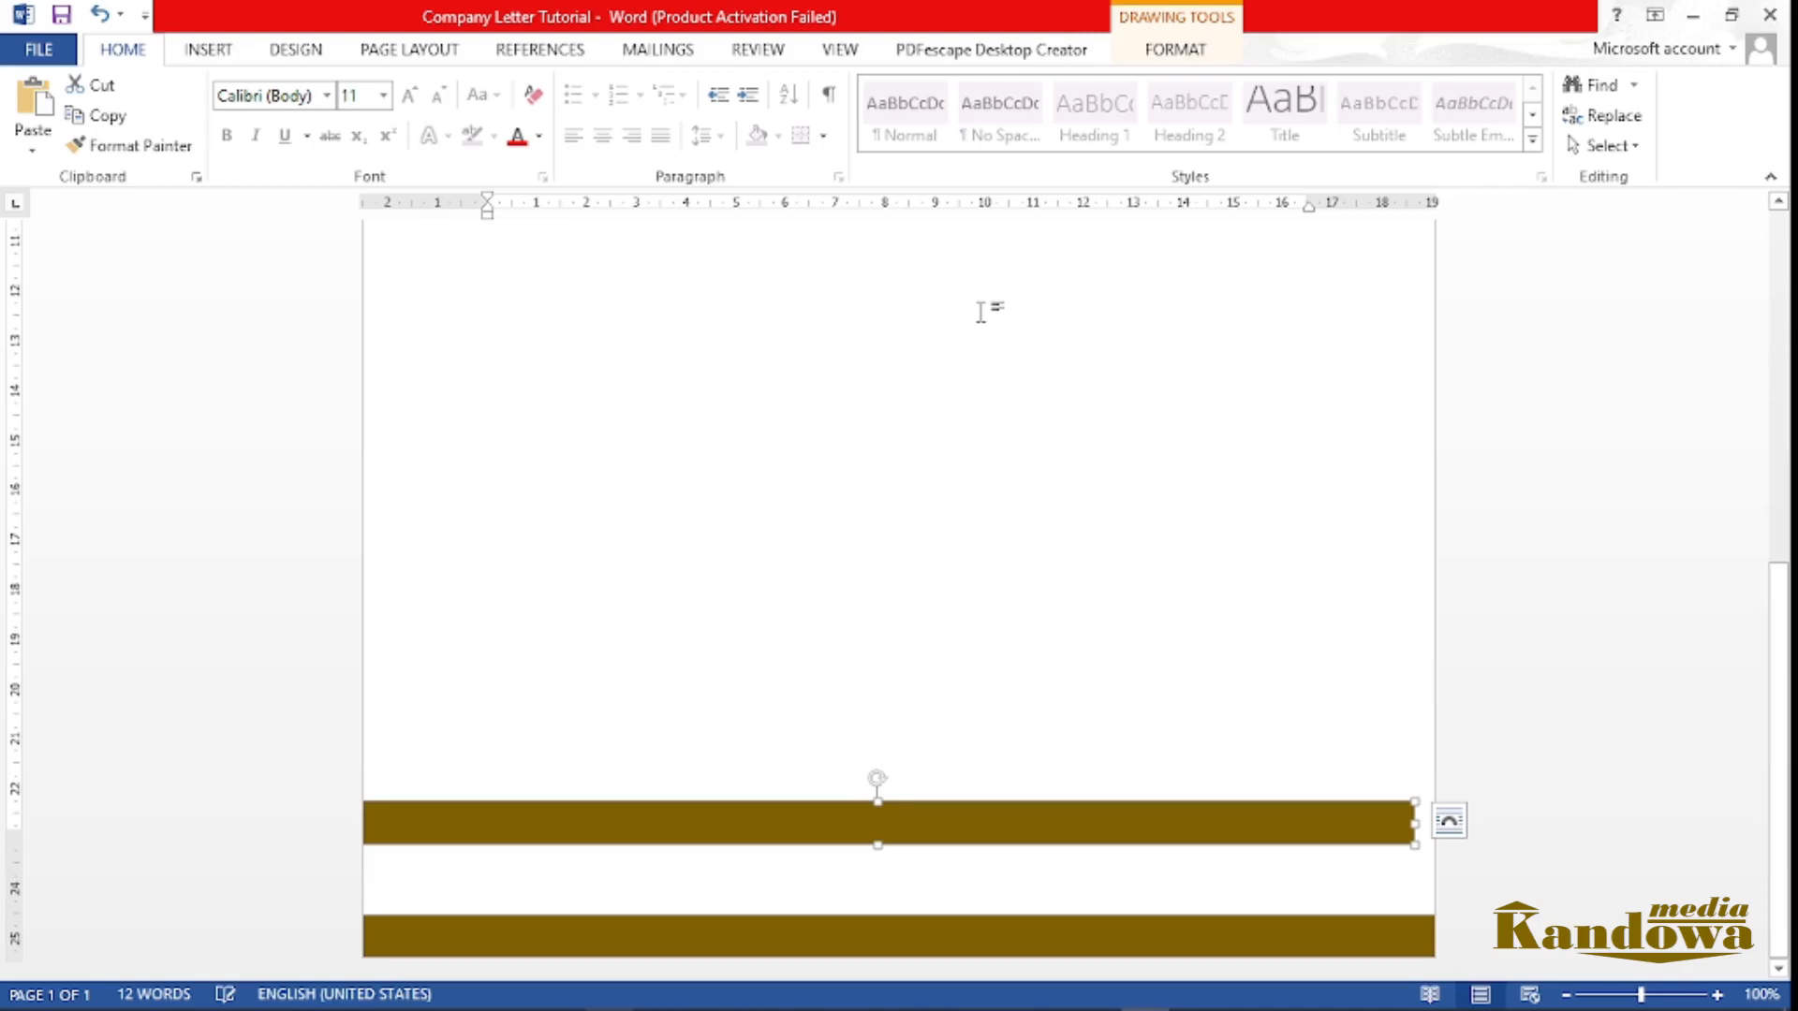
Fill the copied bar with the second-darkest gold theme colour
click(1172, 53)
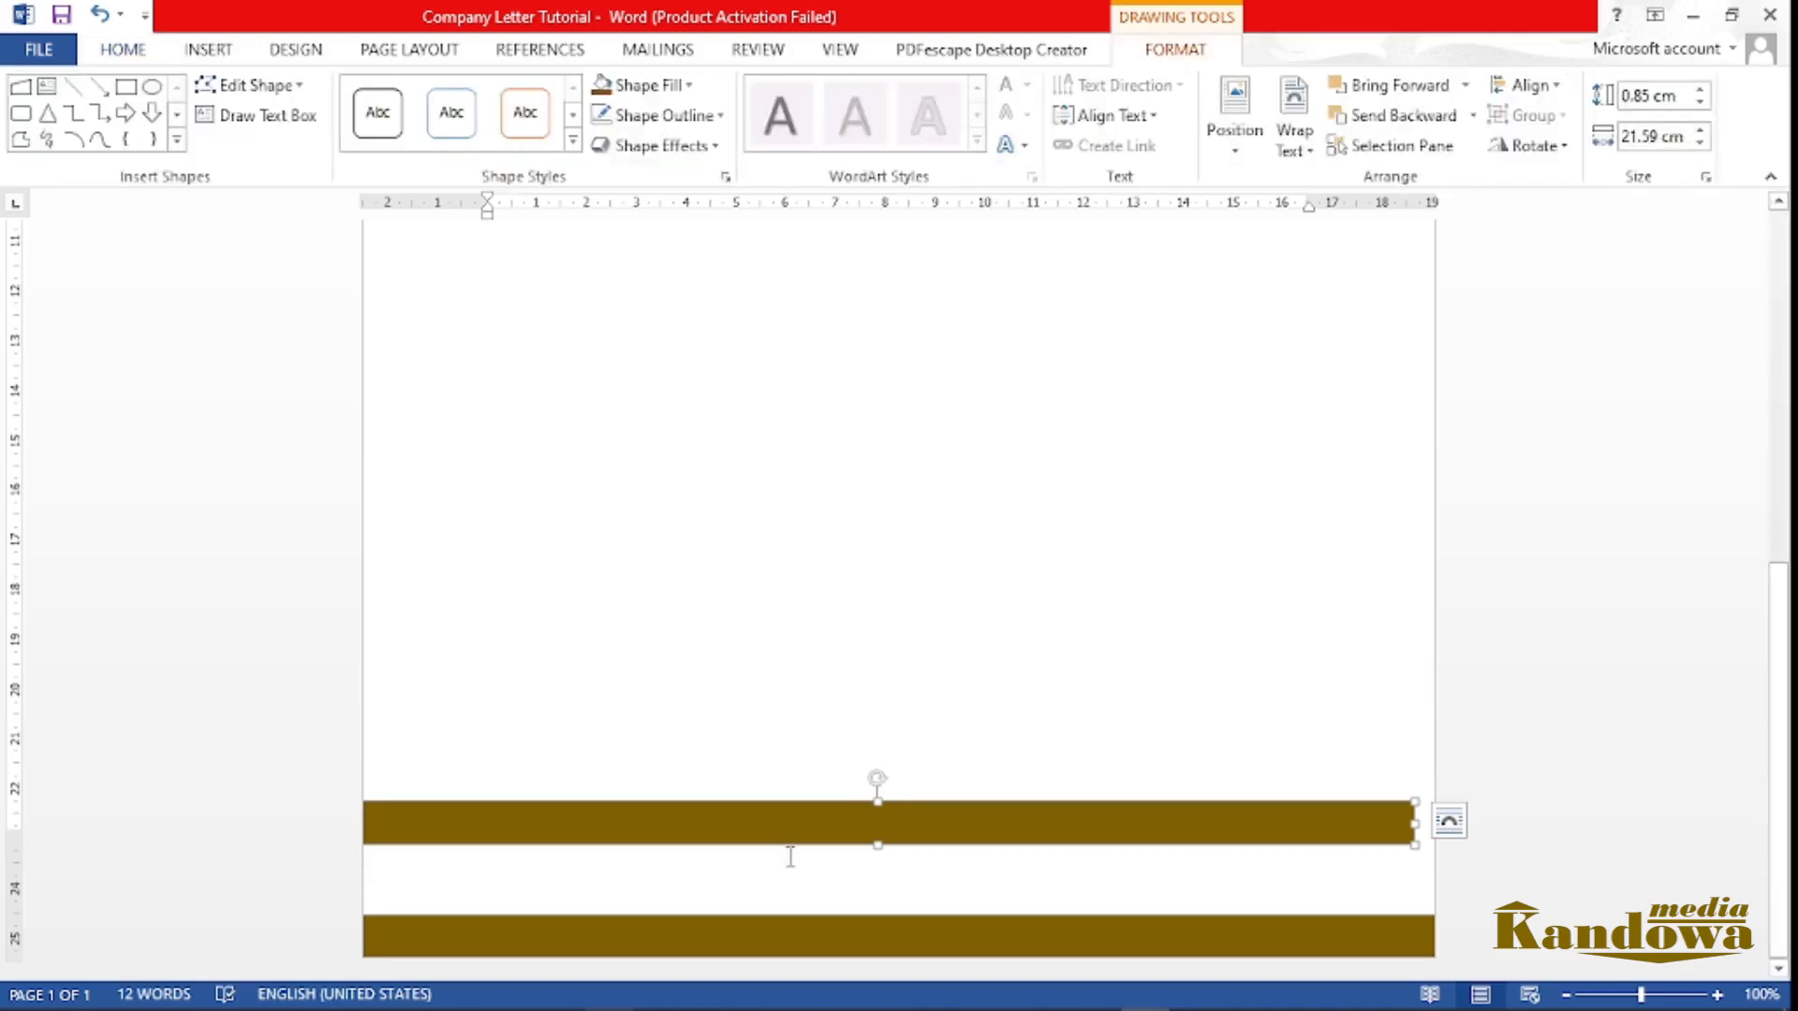
click(681, 86)
click(758, 227)
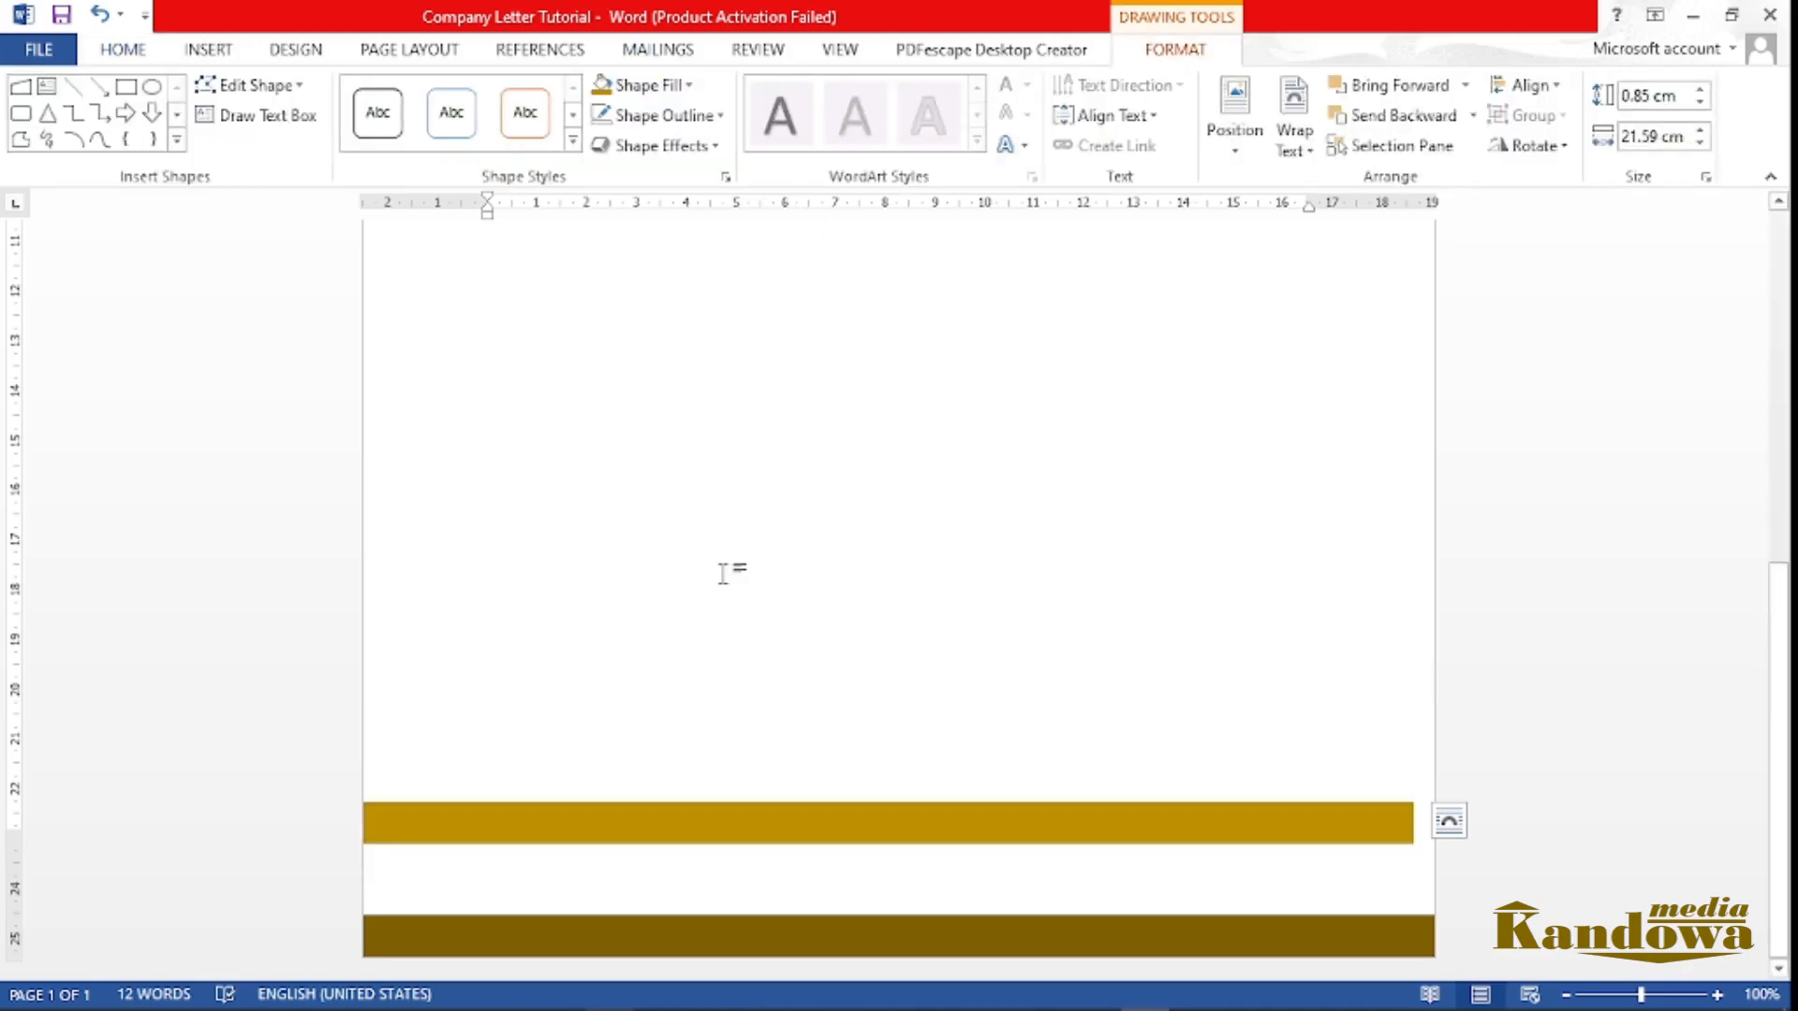
Place the mid-gold bar behind the dark footer bar, aligned to the page width with a thin strip showing above it
click(746, 830)
drag(746, 829, 733, 927)
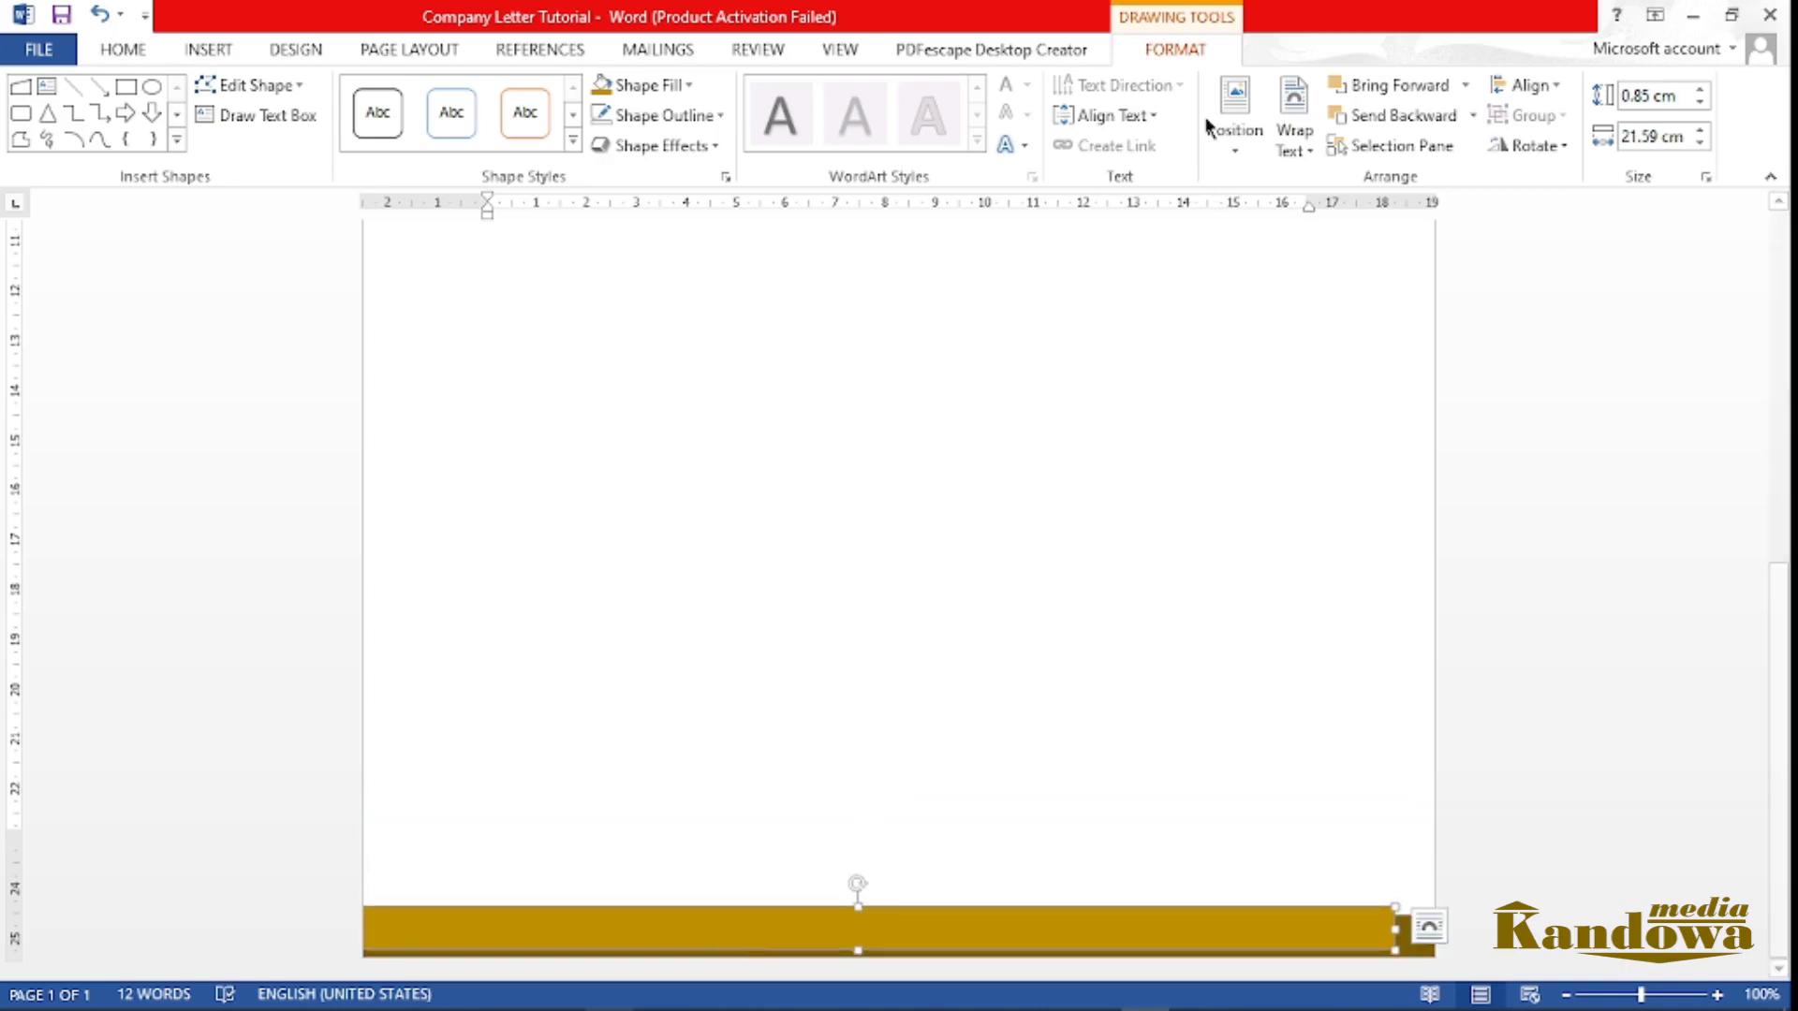
click(1412, 116)
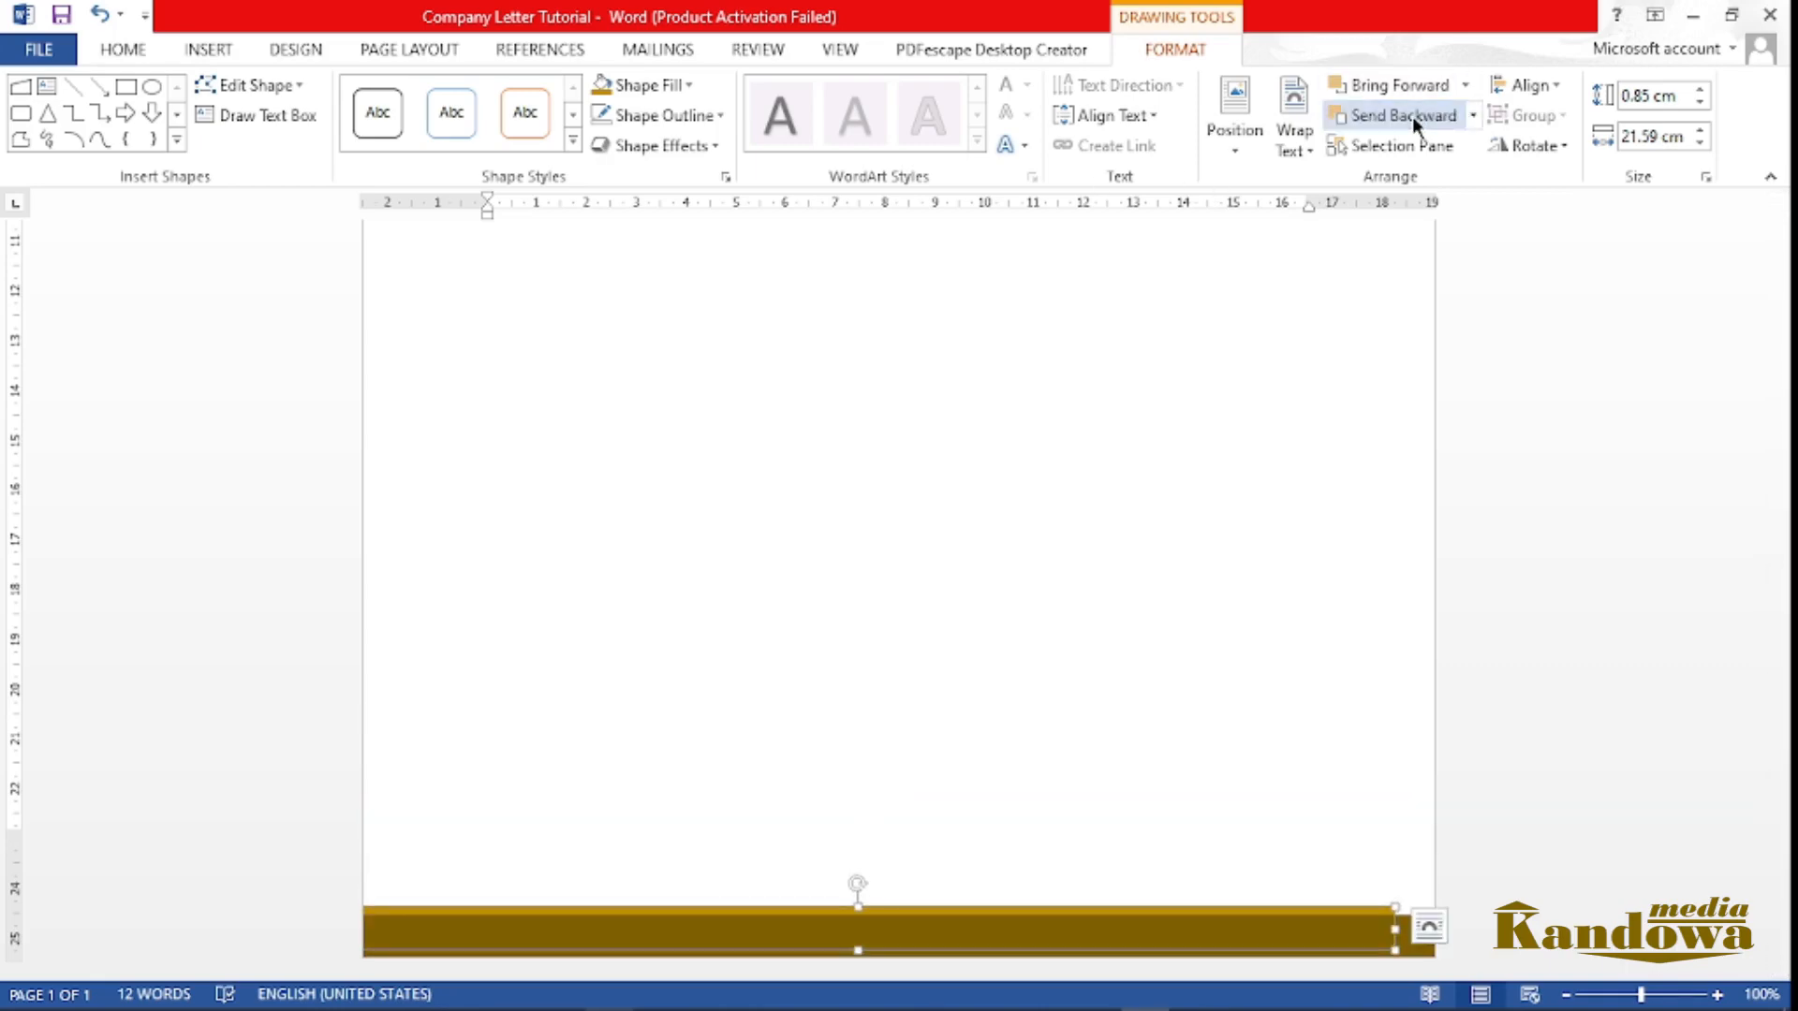
drag(894, 910, 937, 910)
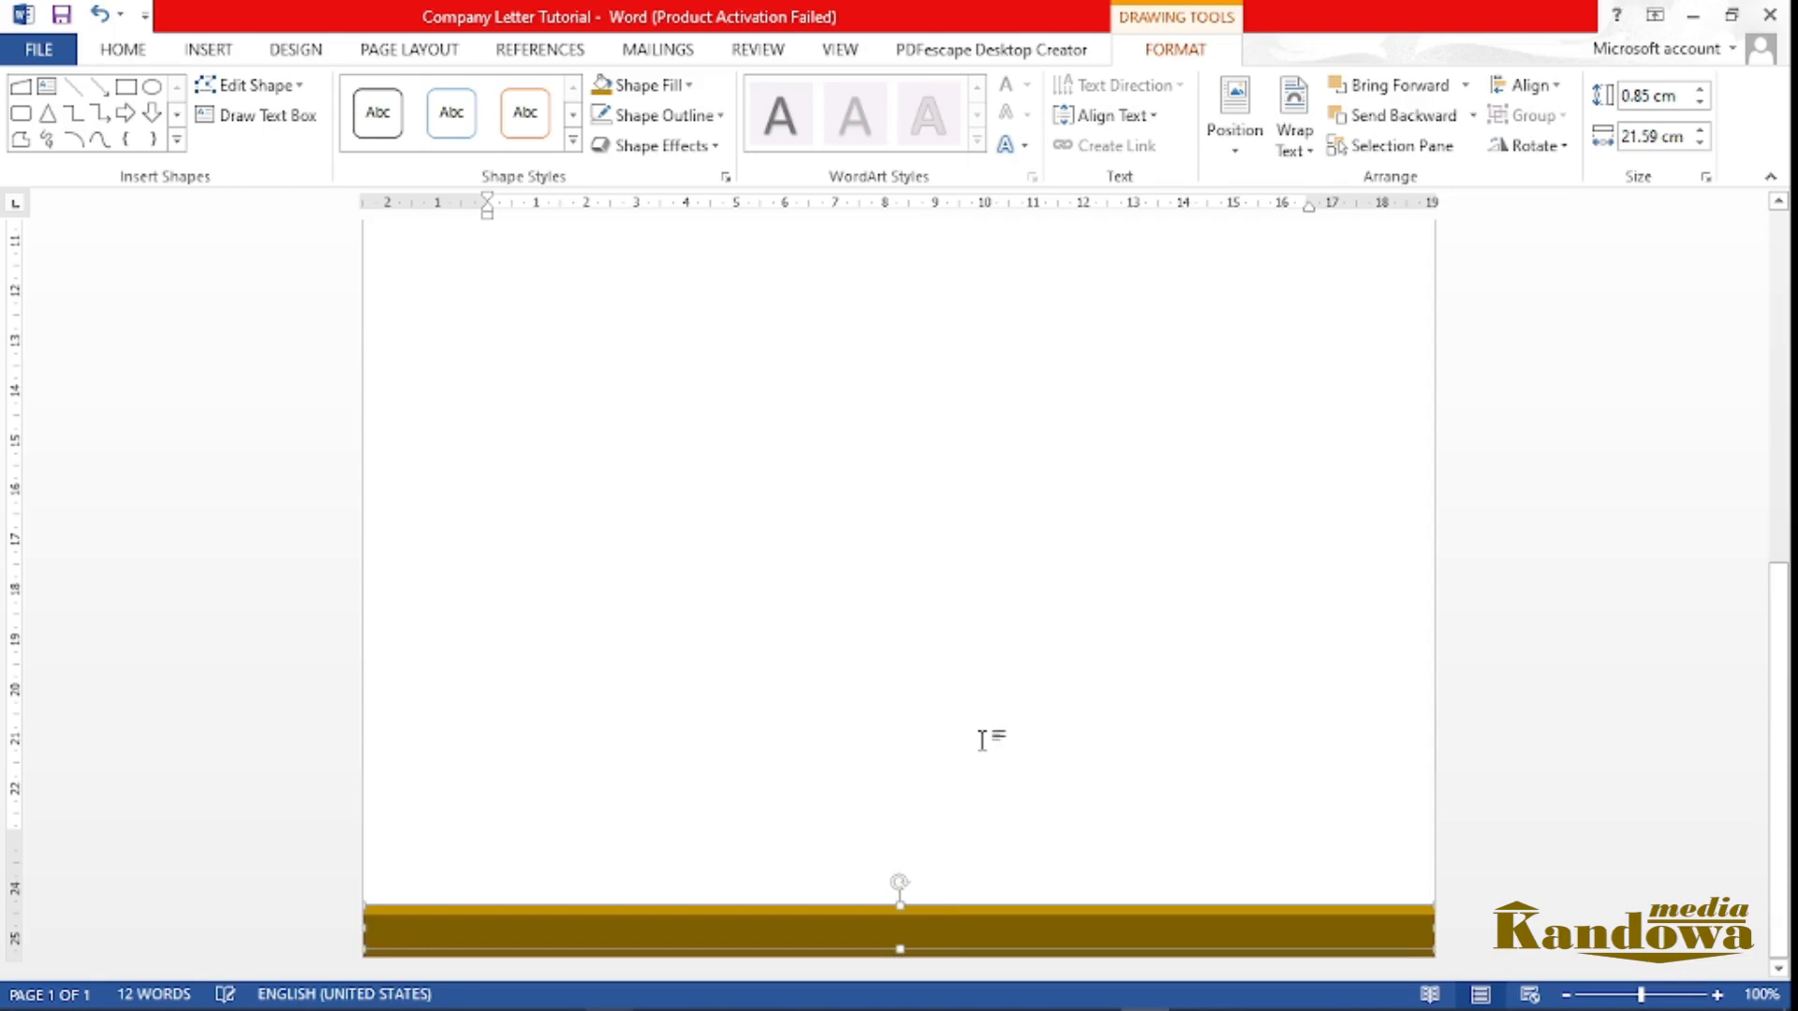
click(978, 741)
scroll(953, 736, down, 3)
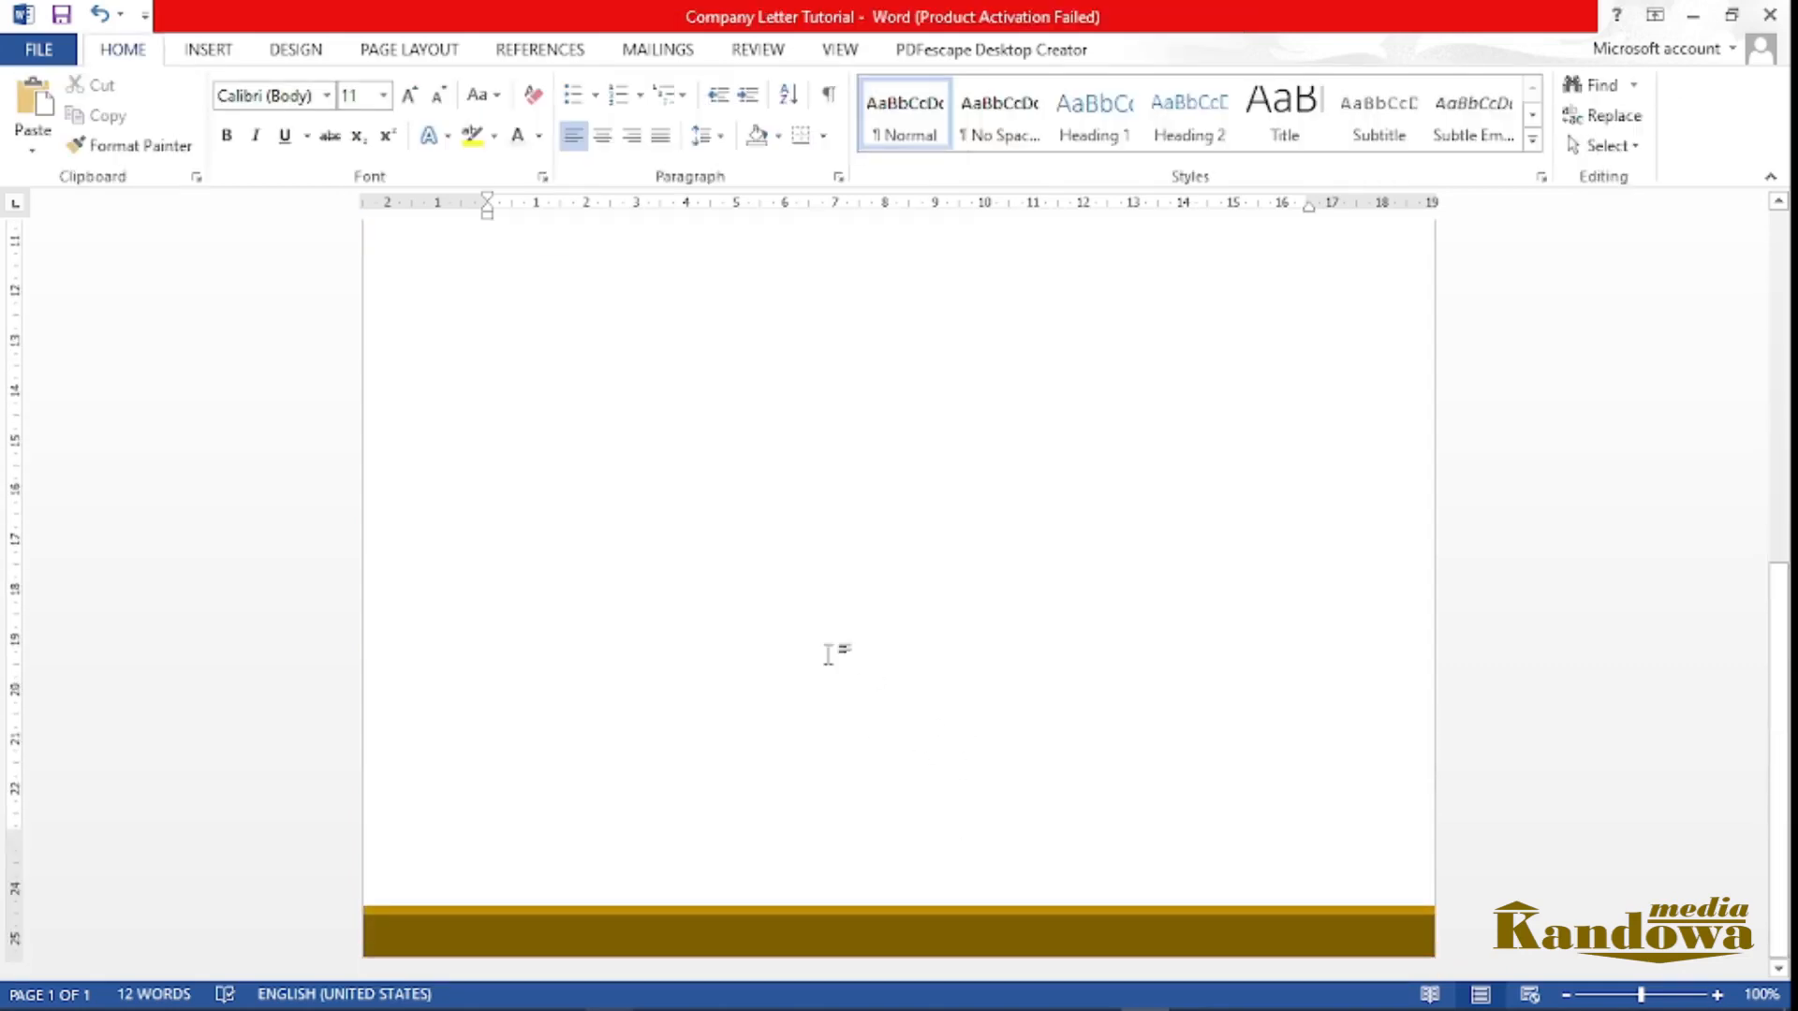
scroll(731, 485, up, 6)
scroll(728, 482, up, 3)
scroll(728, 487, down, 6)
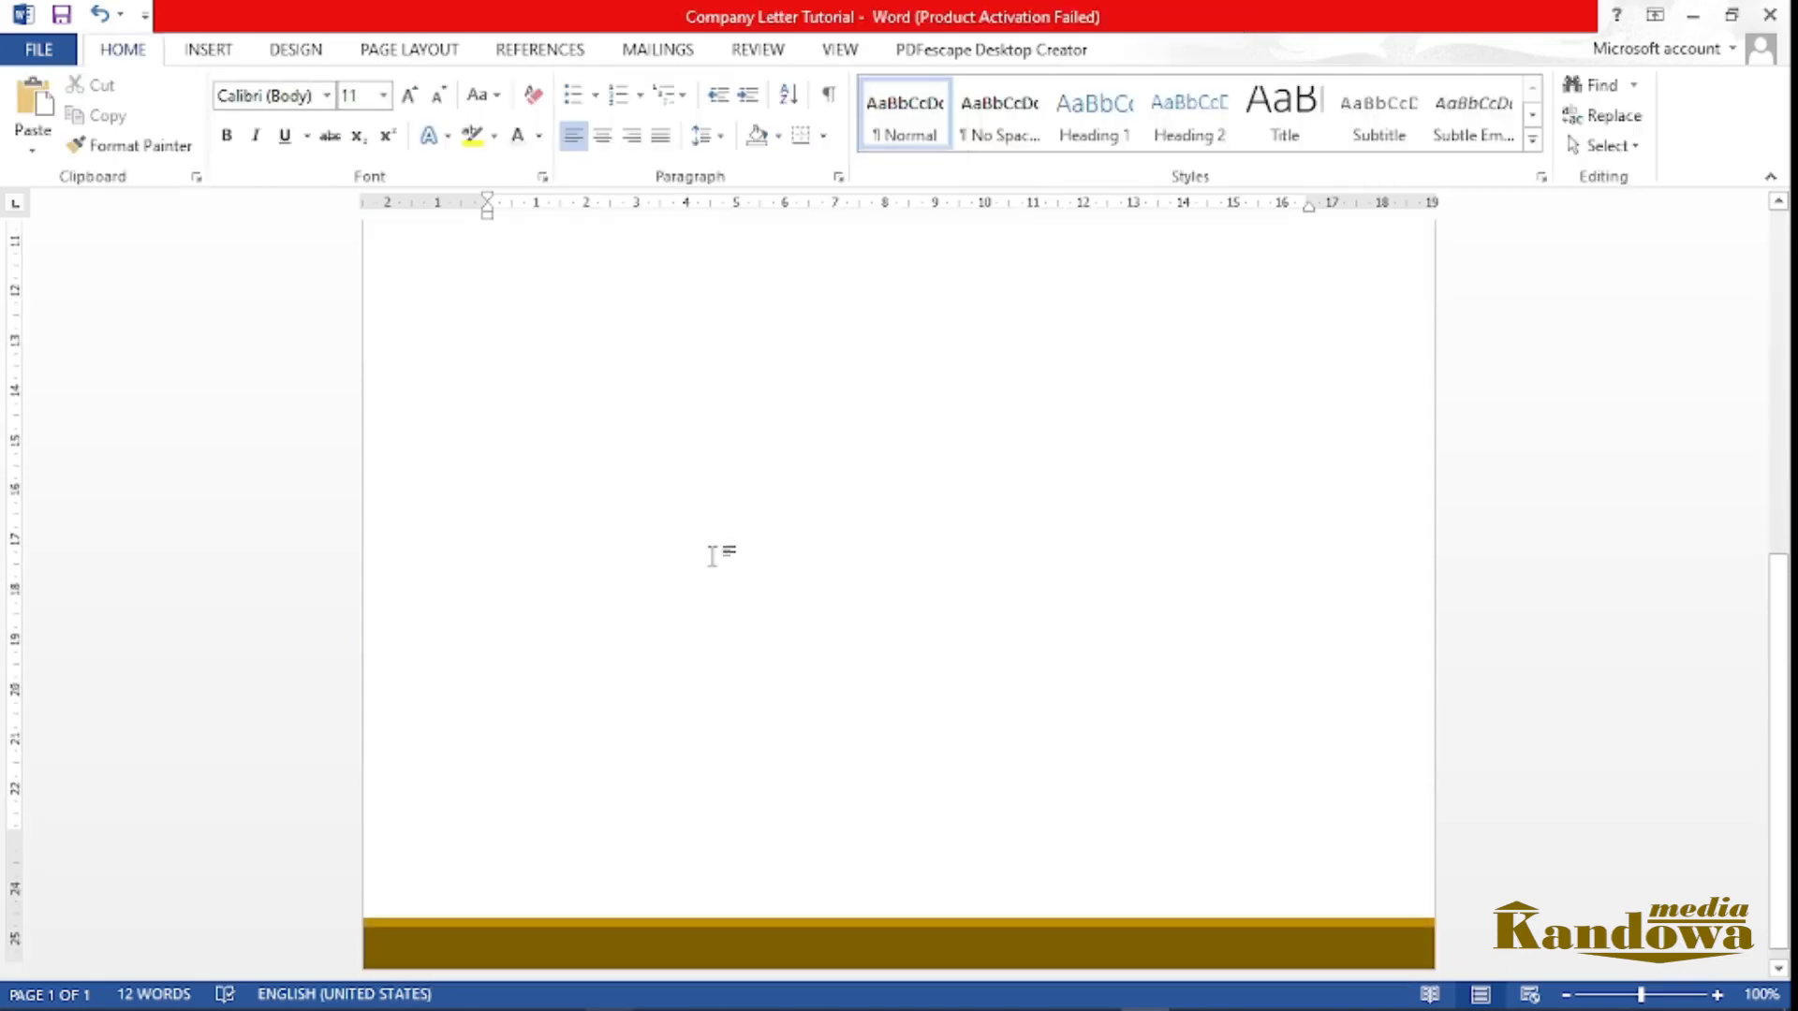
Duplicate the mid-gold bar and move the copy onto the empty middle of the page
click(773, 908)
right_click(774, 908)
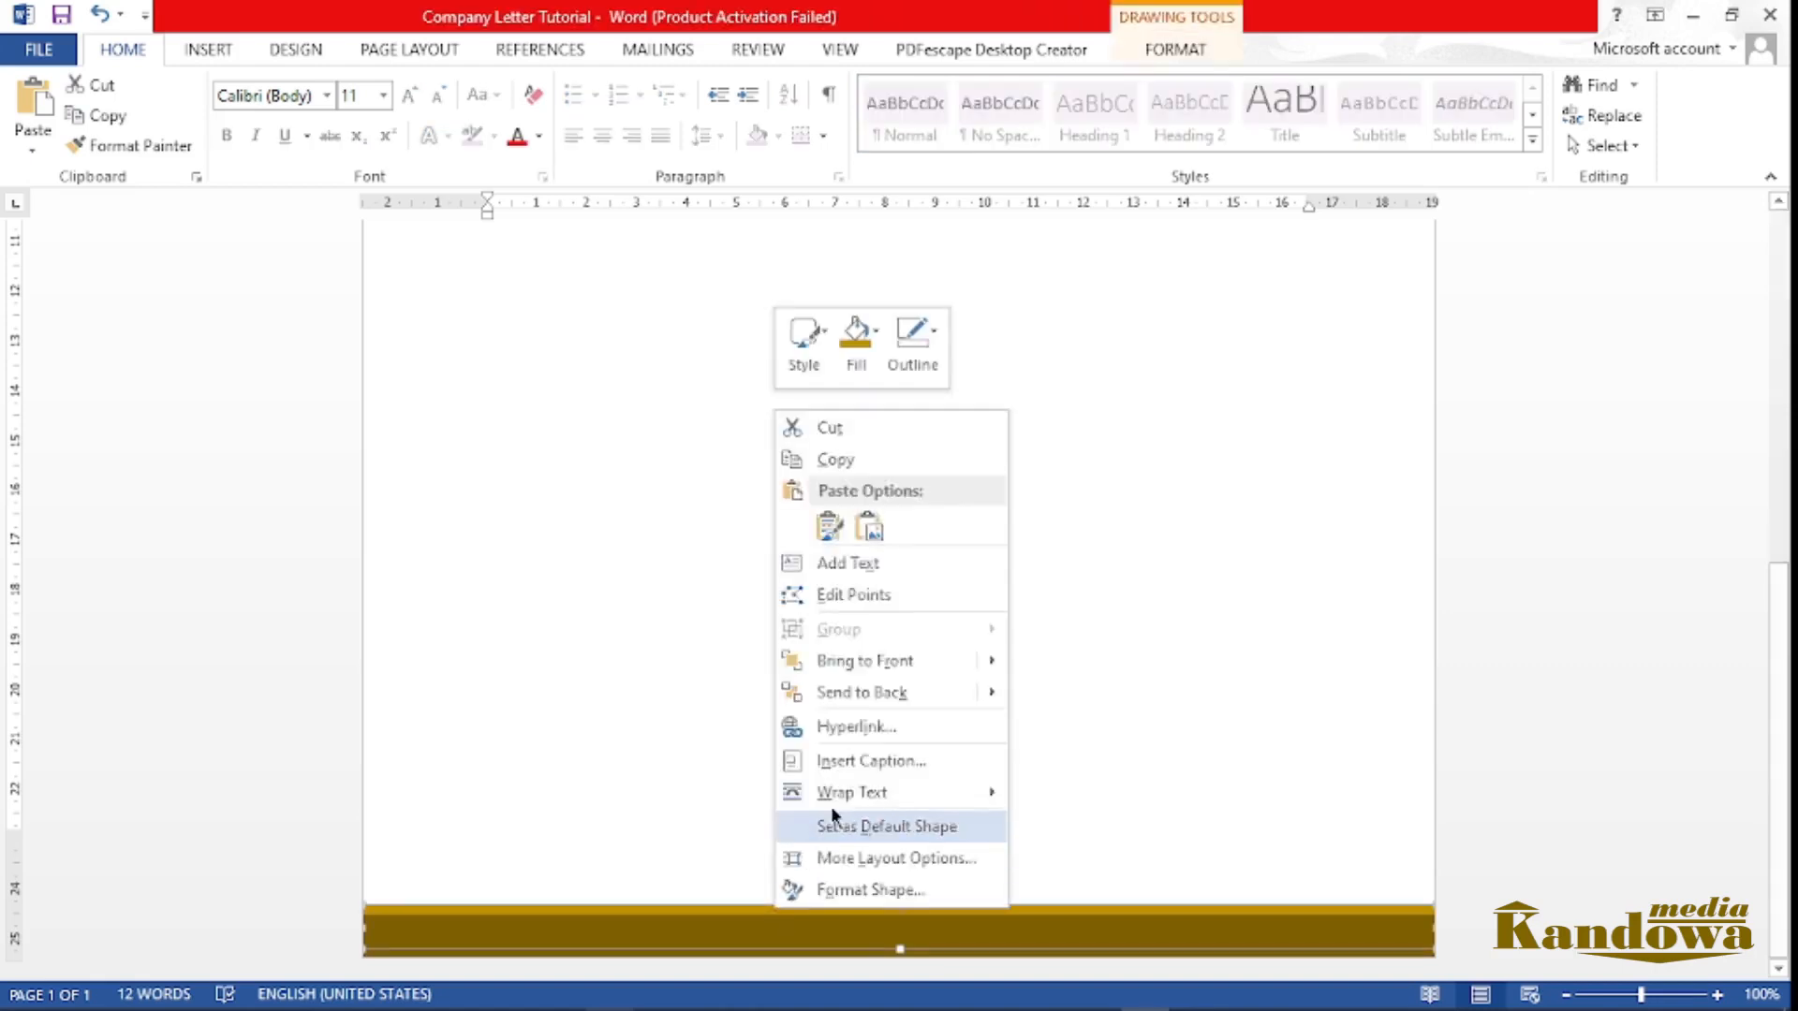
key(Escape)
right_click(646, 497)
click(698, 610)
drag(824, 405, 739, 819)
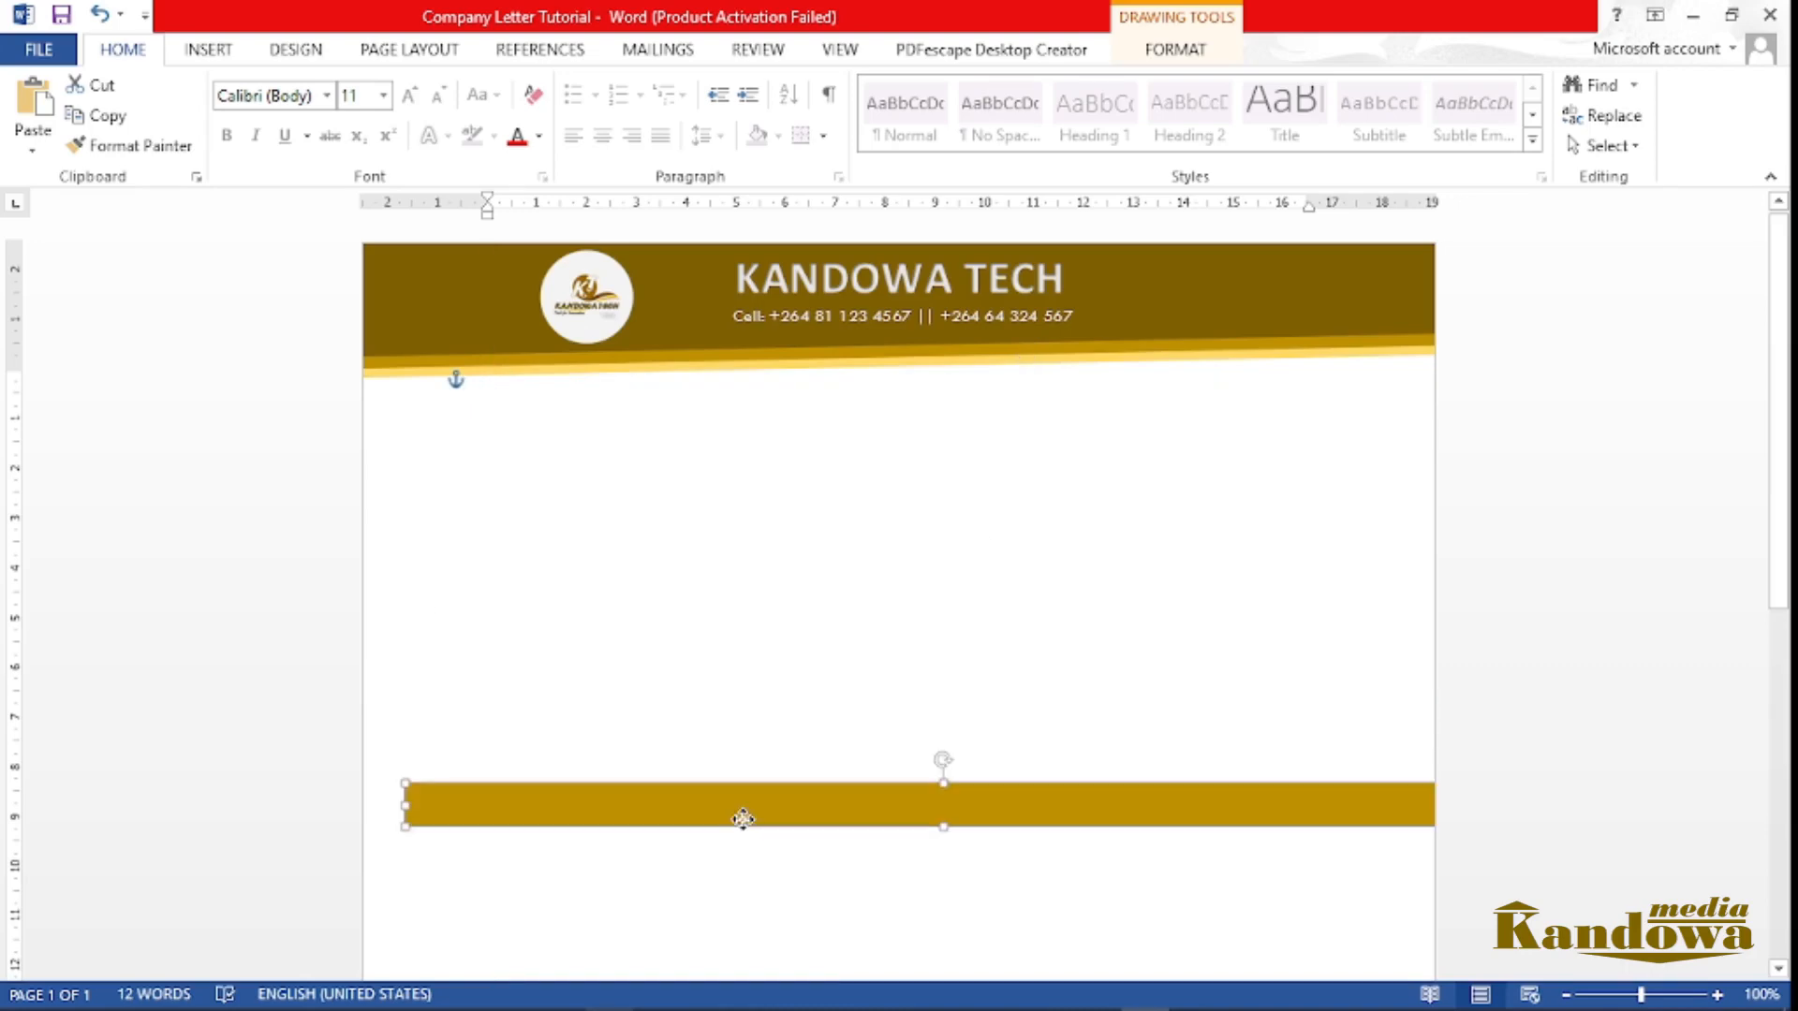
Fill the new bar copy with the light gold theme colour that matches the header's lowest stripe
click(1175, 49)
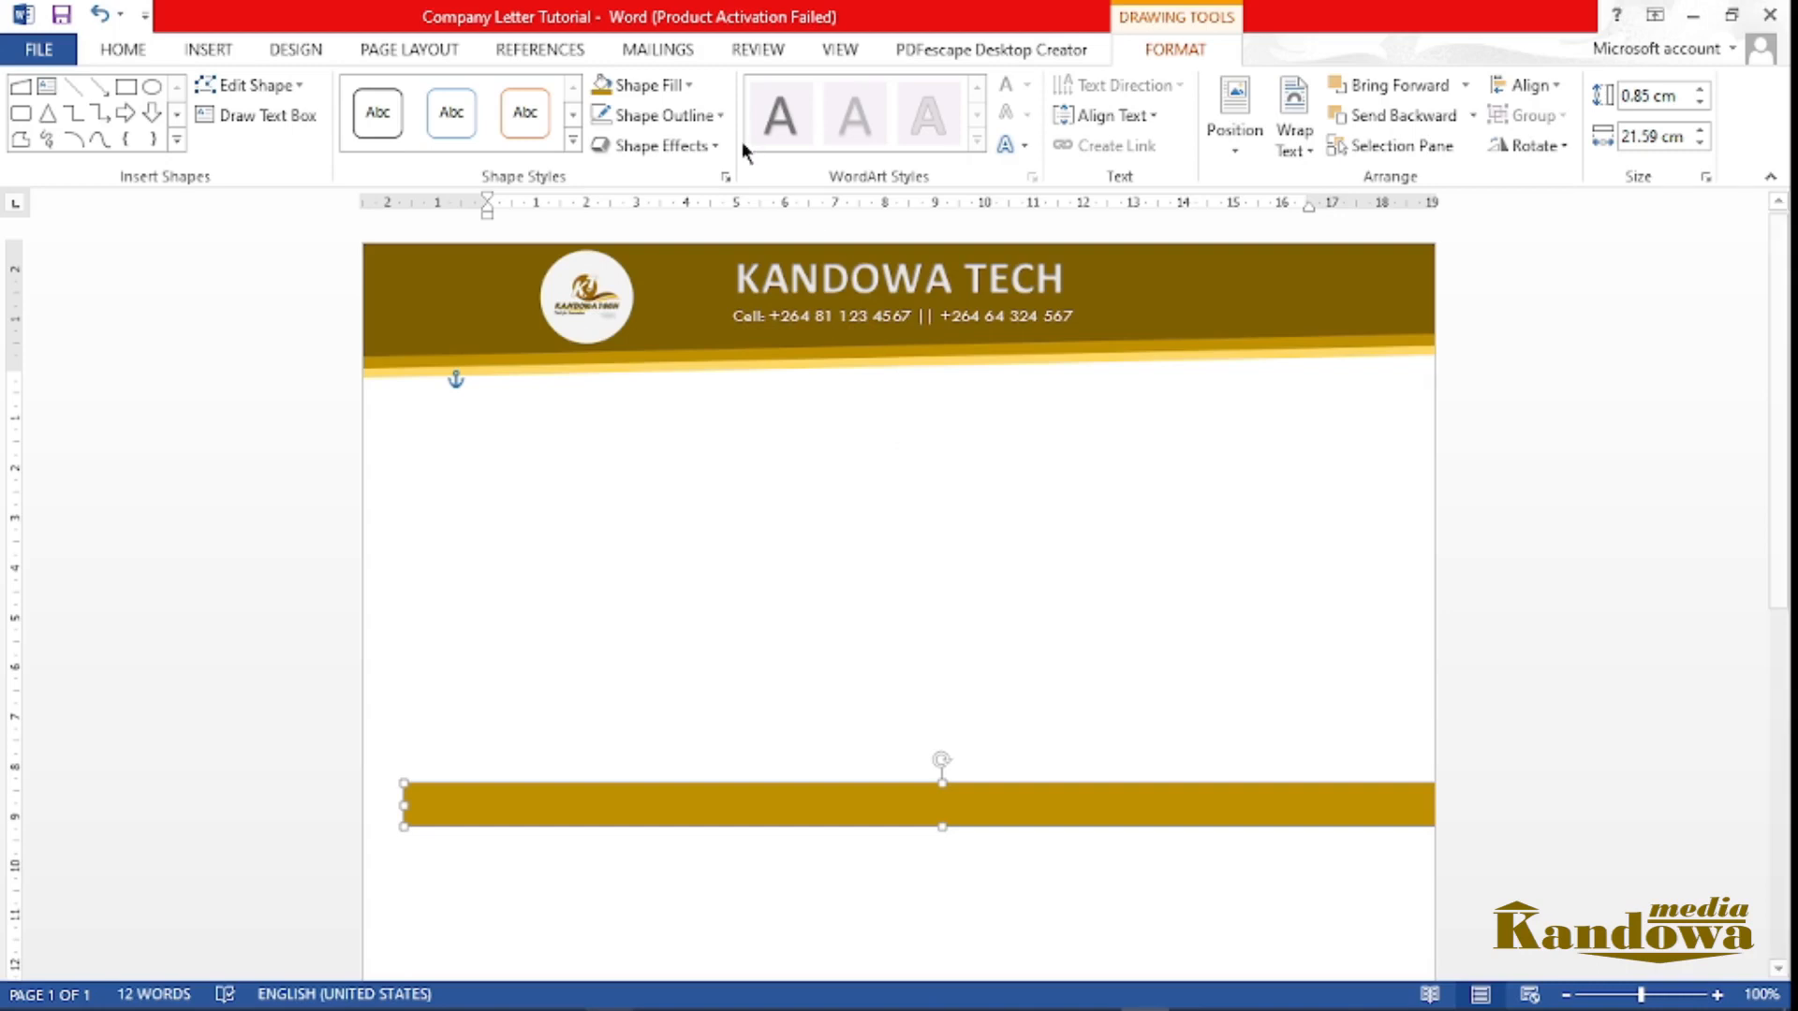
click(685, 85)
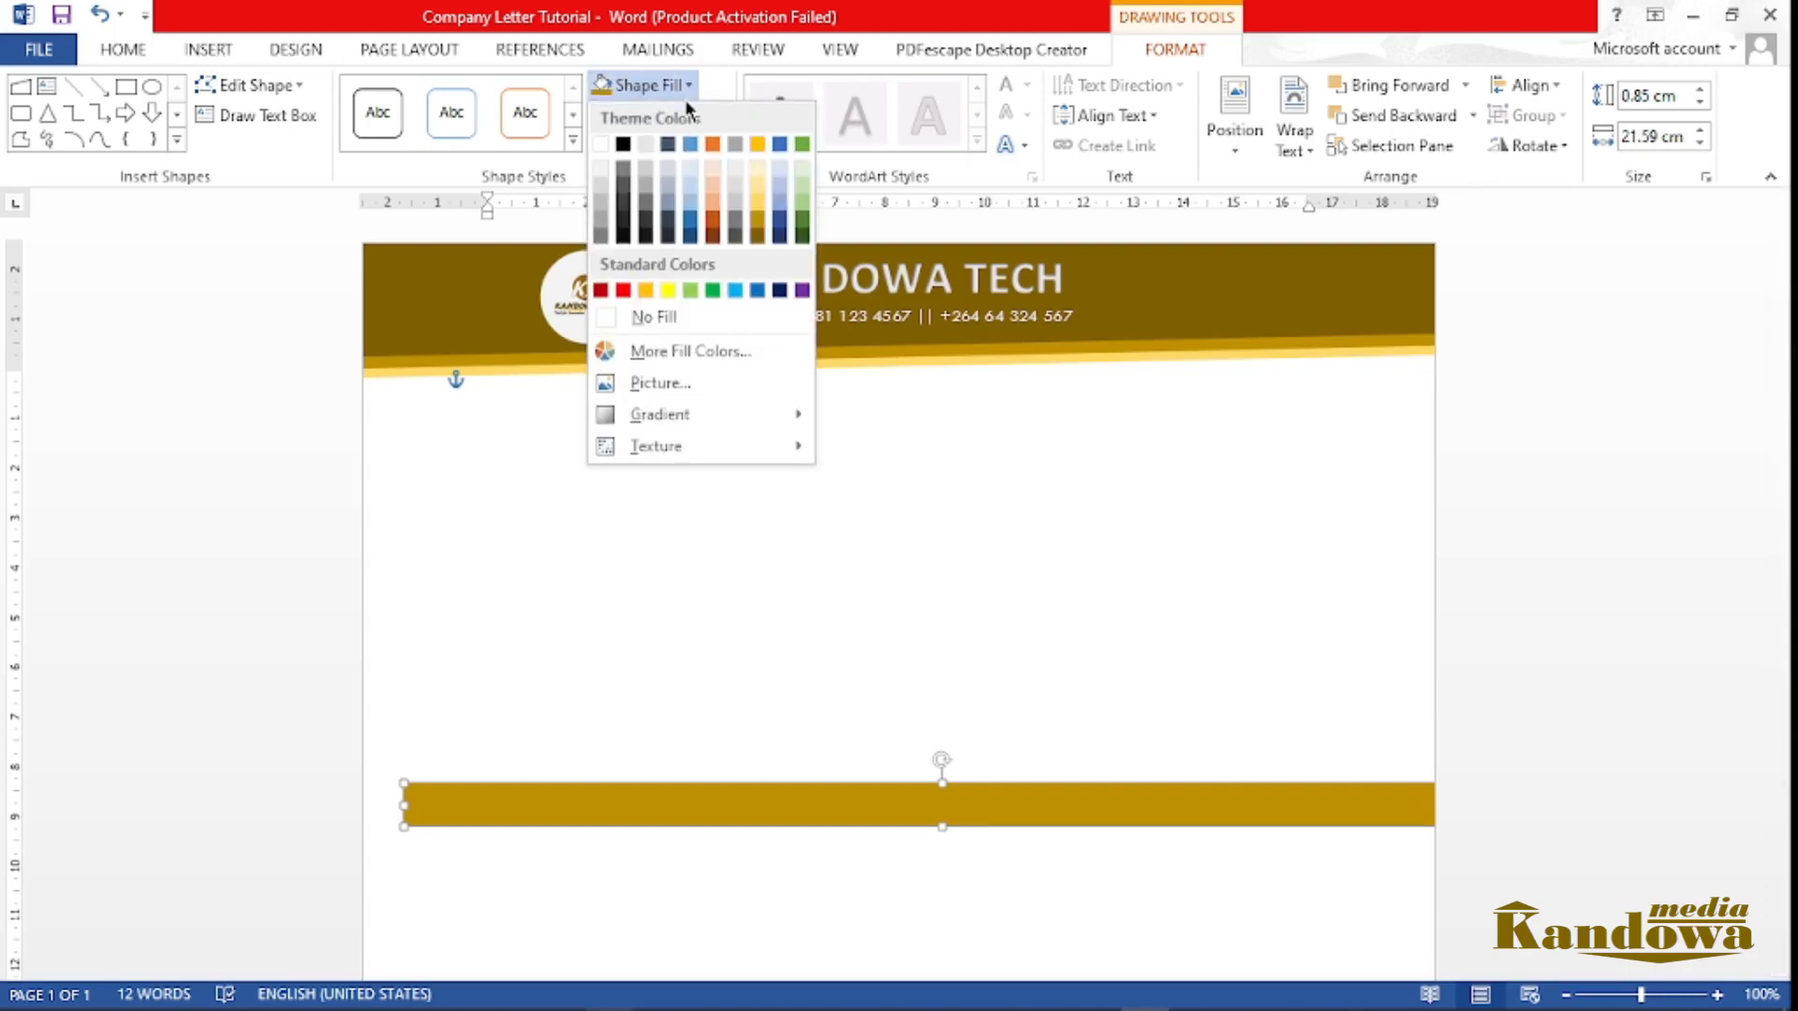
click(760, 204)
Move the light gold bar to the footer and send it backward, leaving a thin strip above the mid-gold one
scroll(795, 440, down, 5)
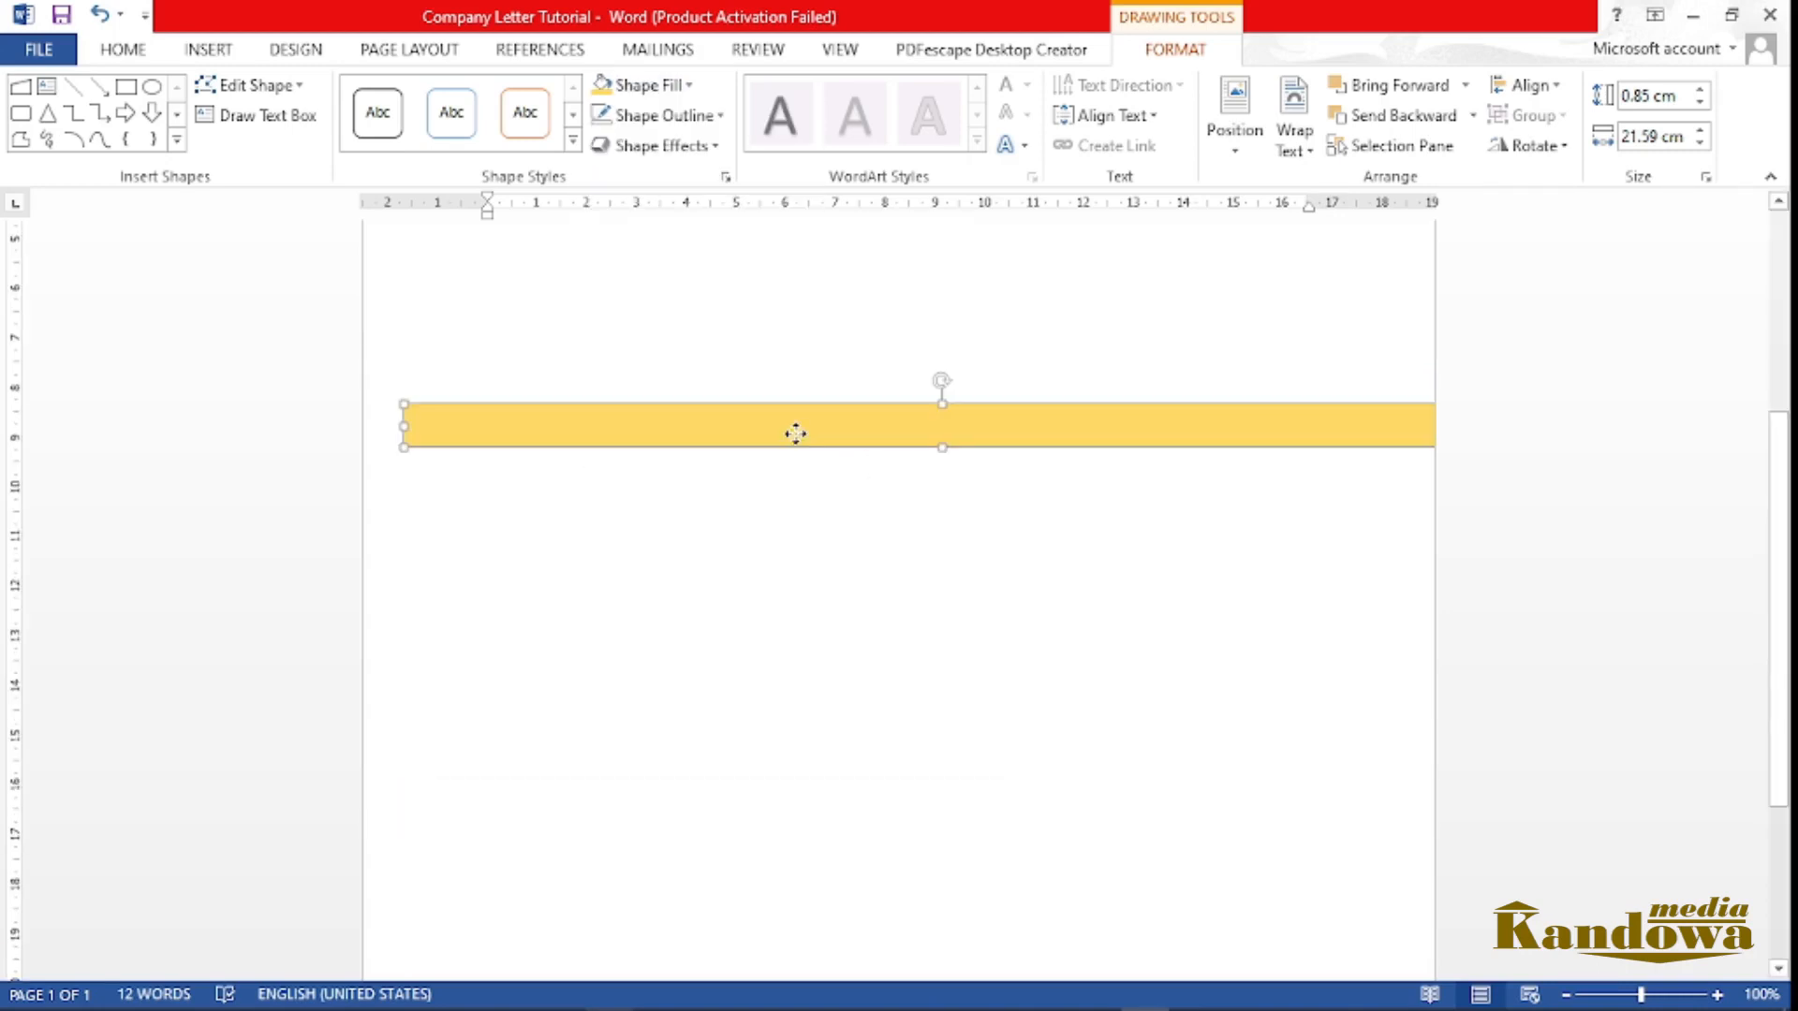
drag(795, 434, 751, 857)
scroll(752, 775, down, 4)
drag(732, 552, 738, 911)
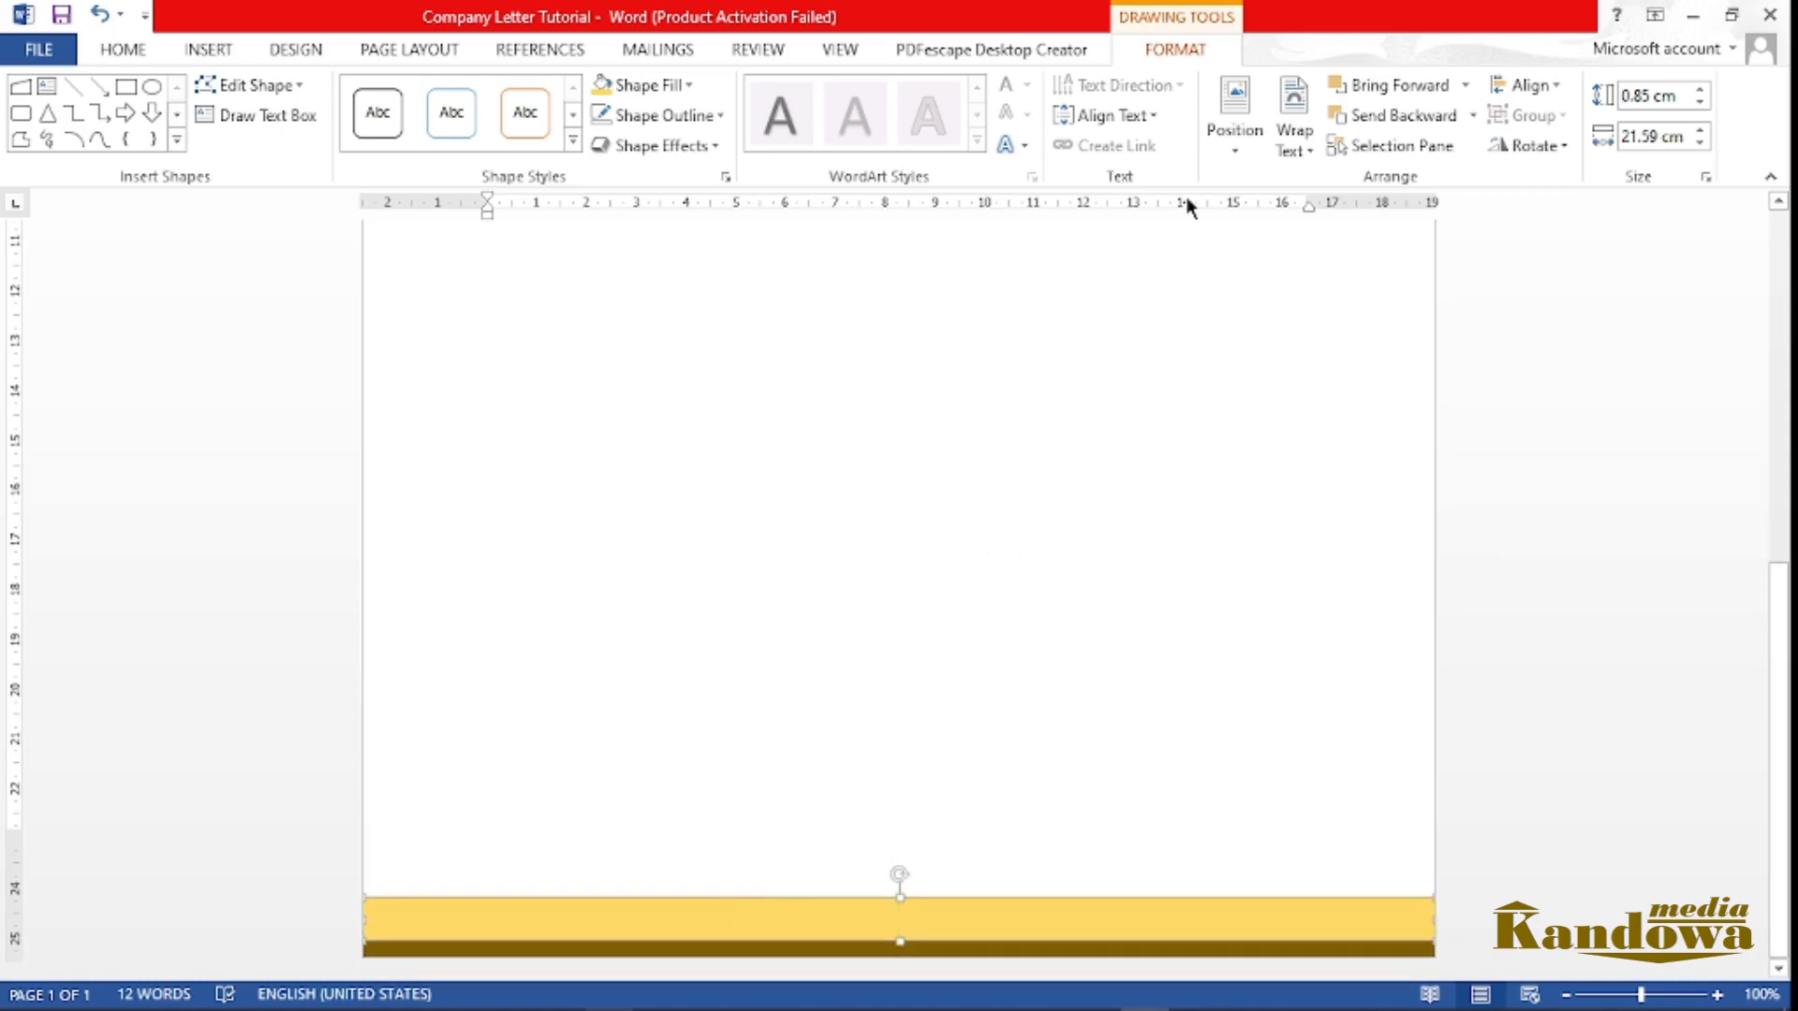
click(1409, 117)
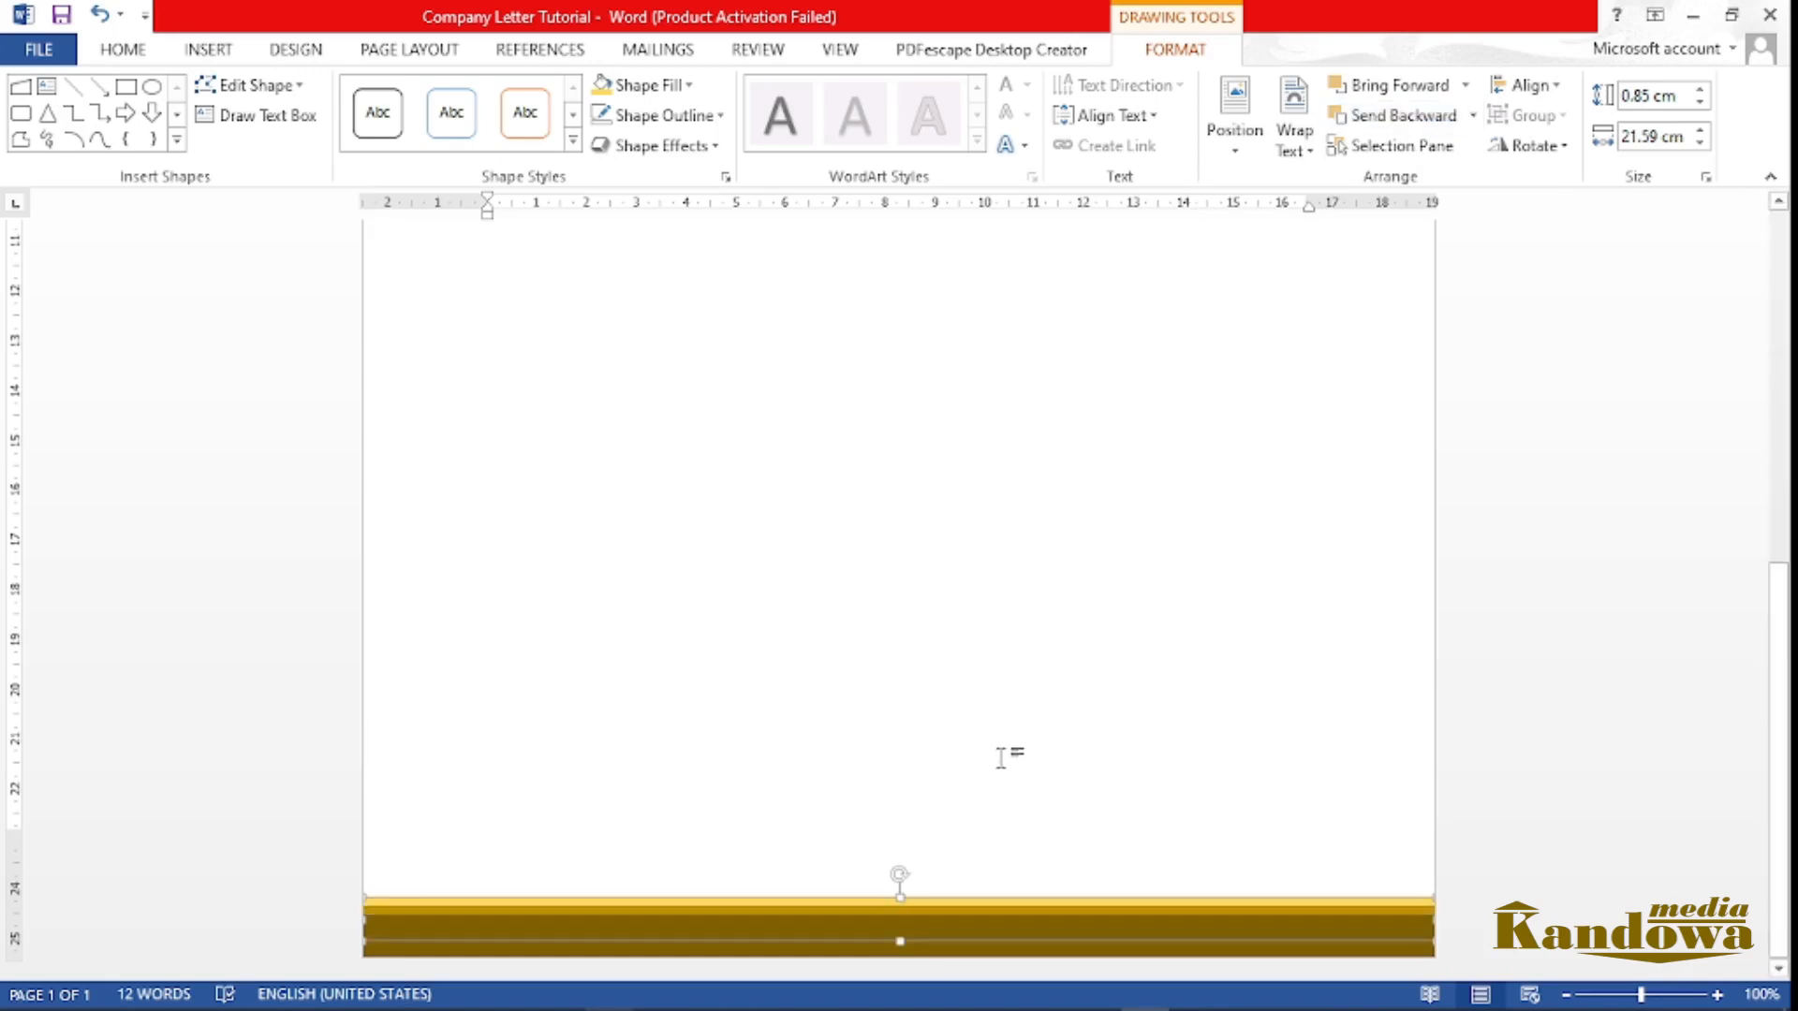
click(835, 818)
scroll(812, 792, down, 1)
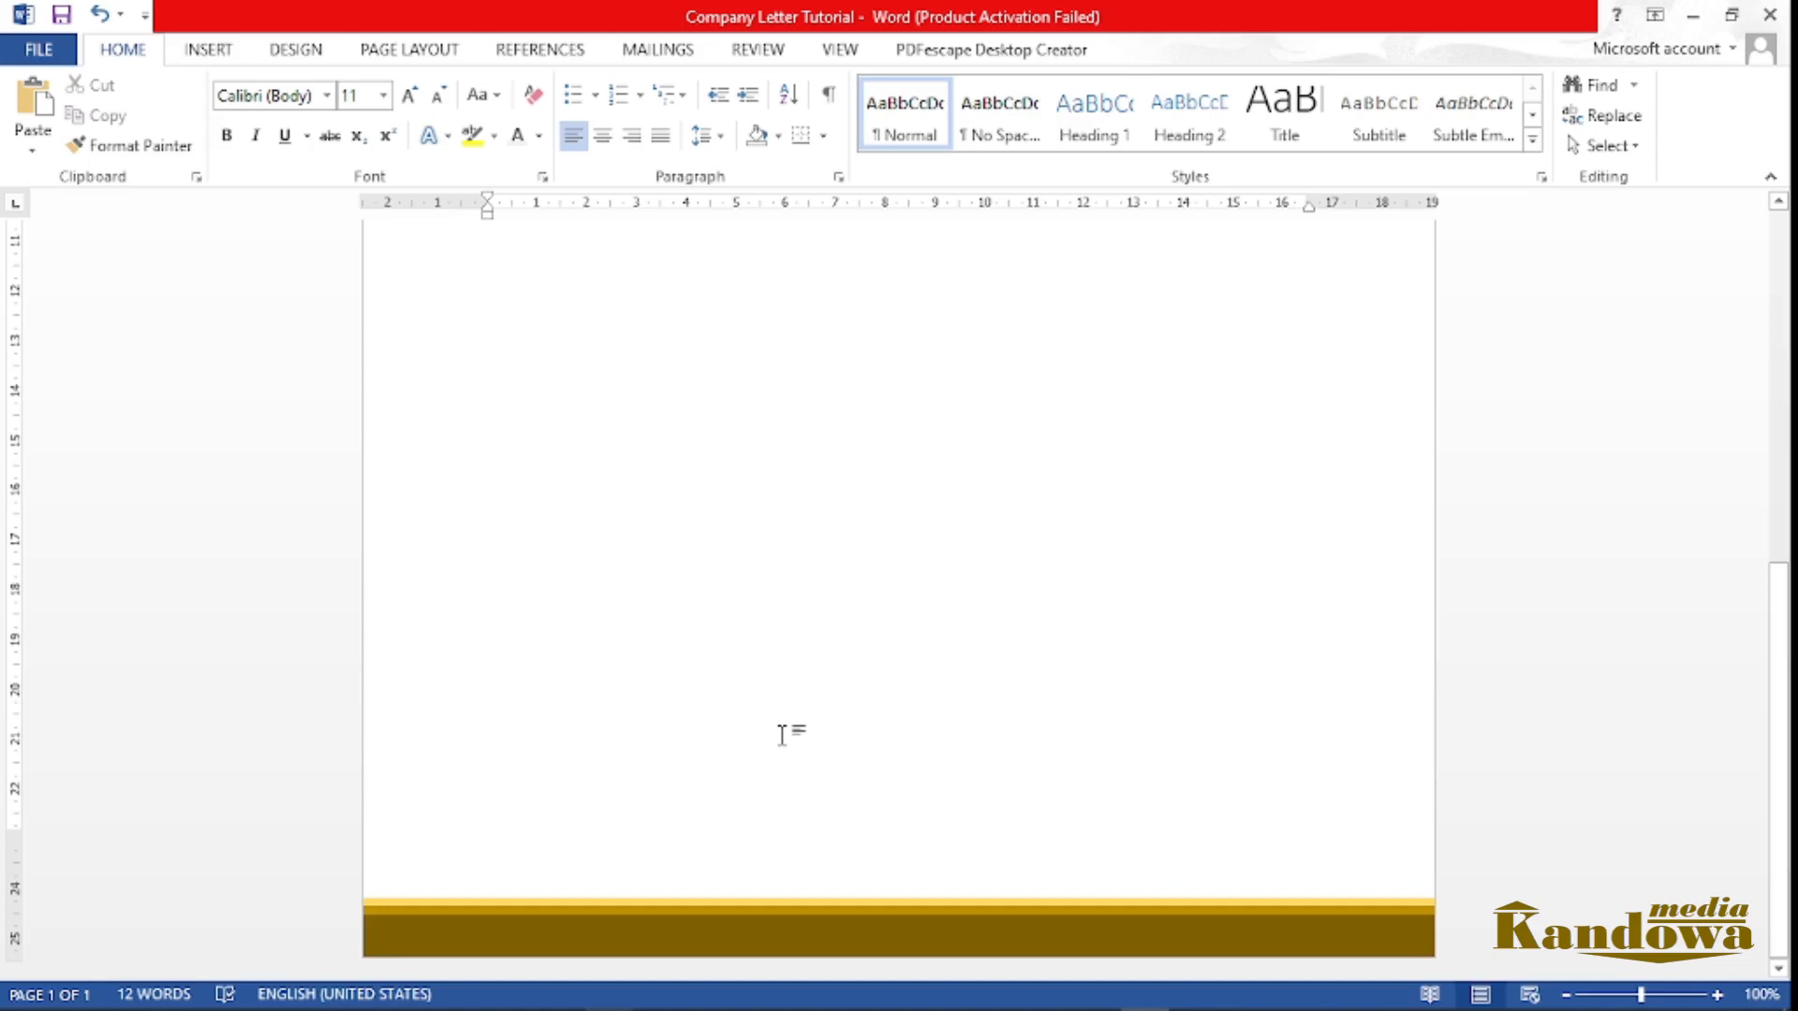
Copy the header's contact-line text box and paste a duplicate of it into the page
click(791, 915)
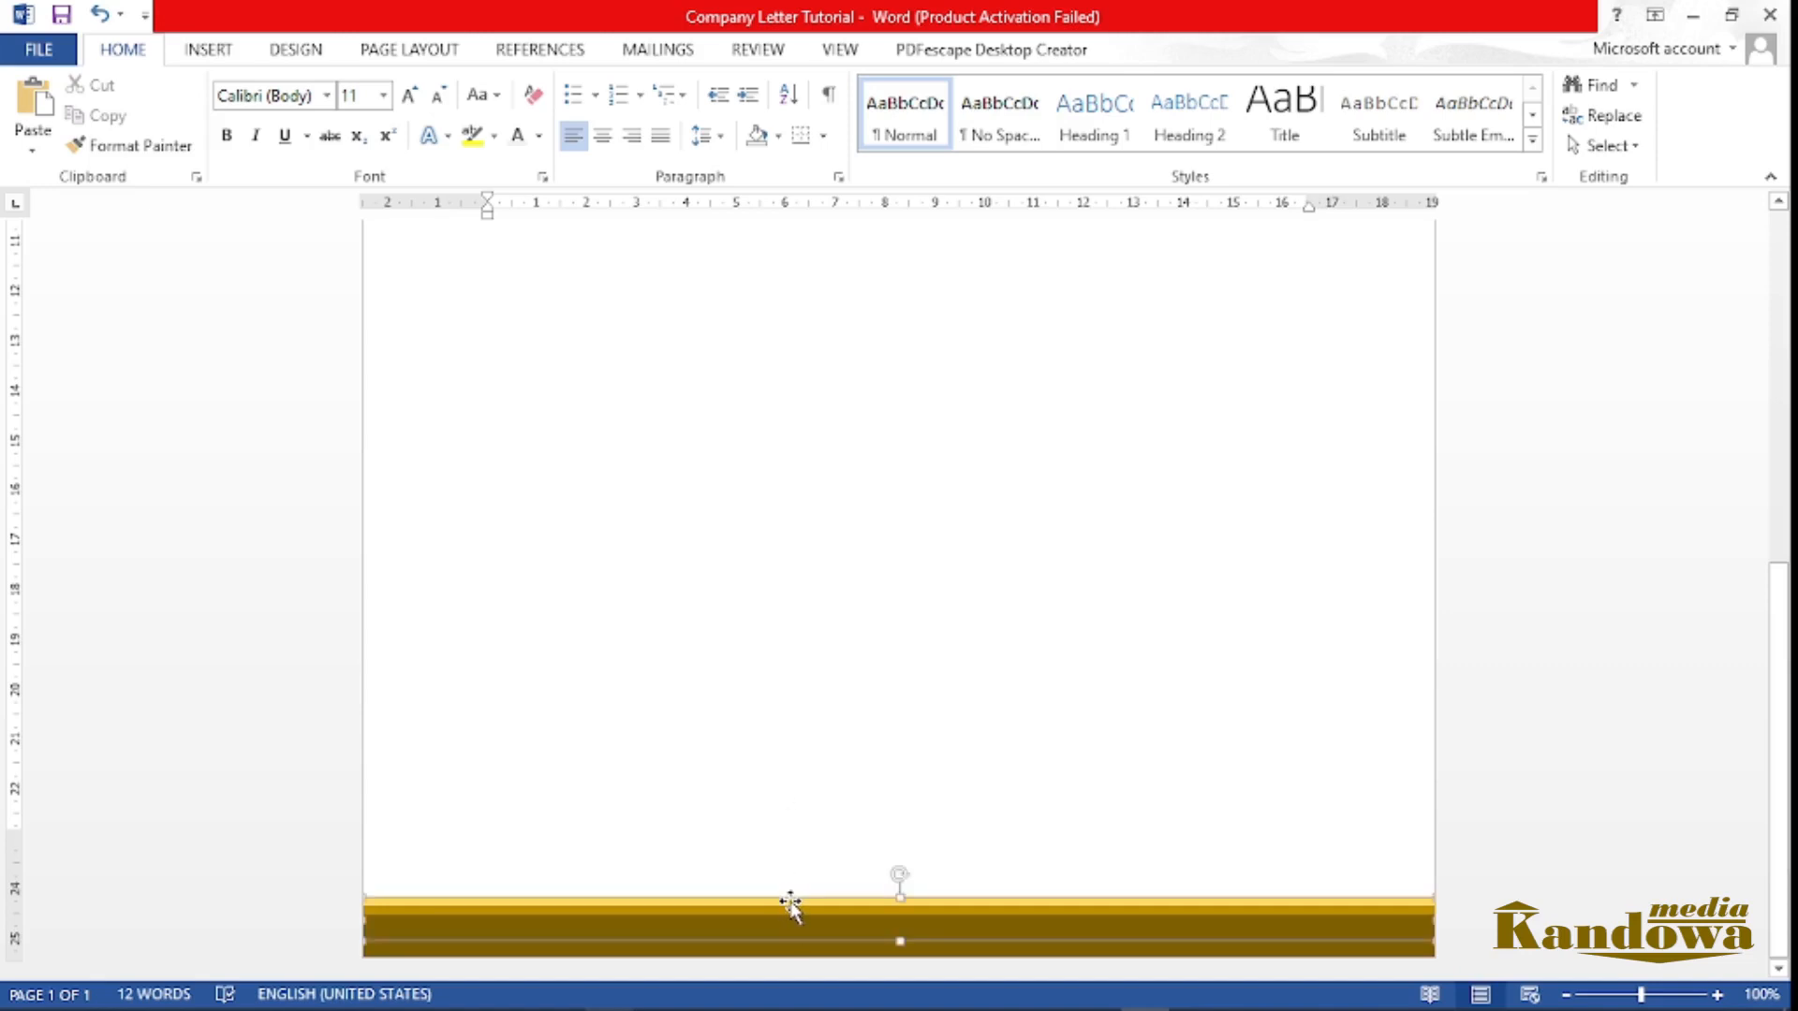
key(ctrl+Home)
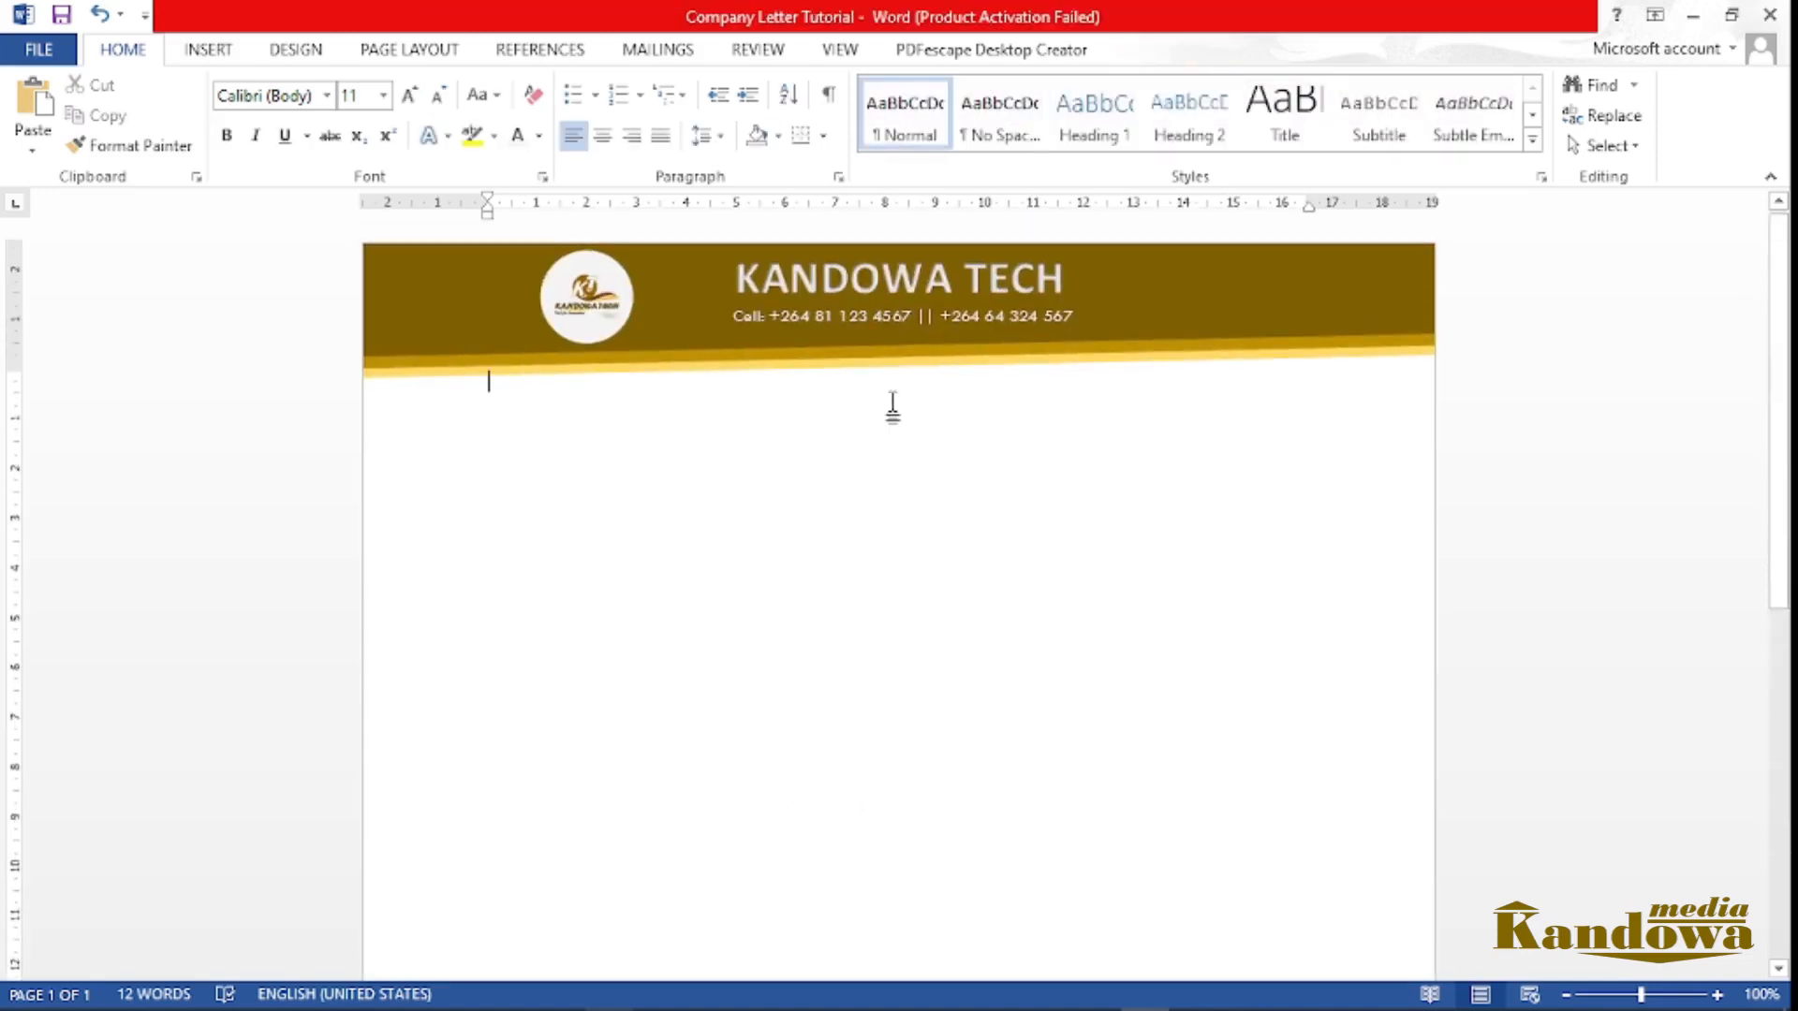
click(885, 318)
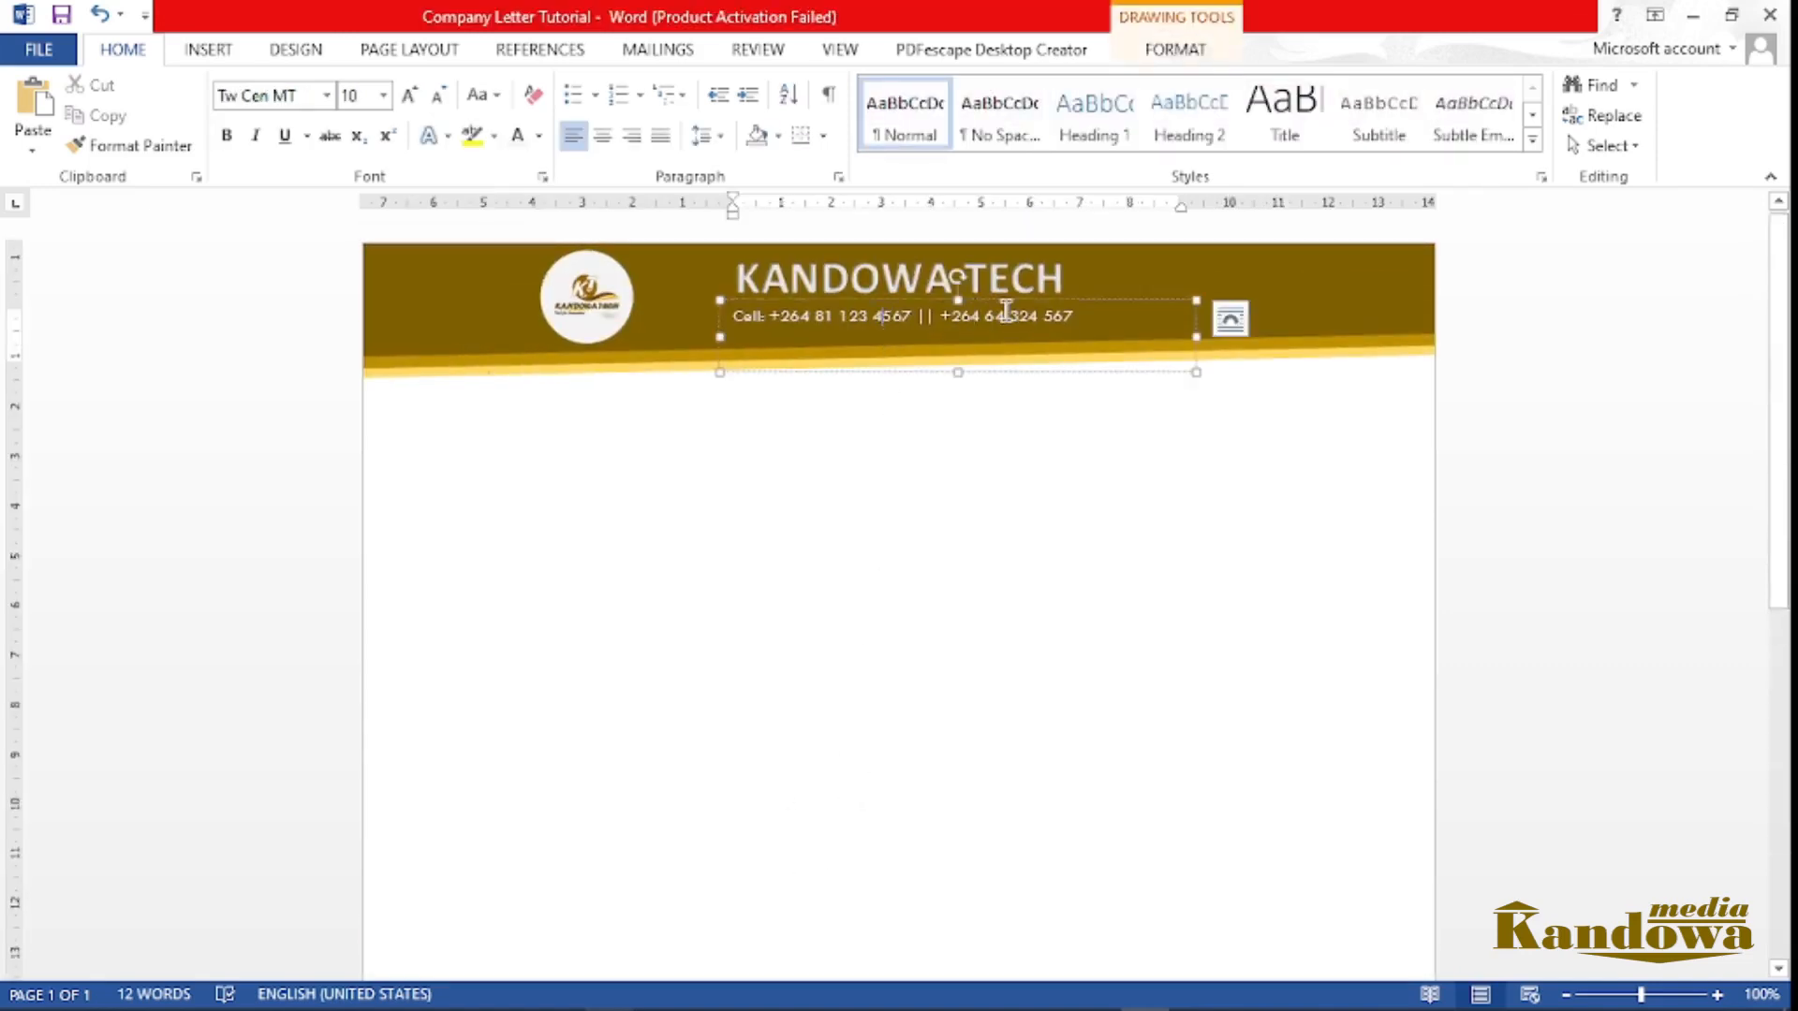
click(957, 356)
click(957, 318)
right_click(1072, 305)
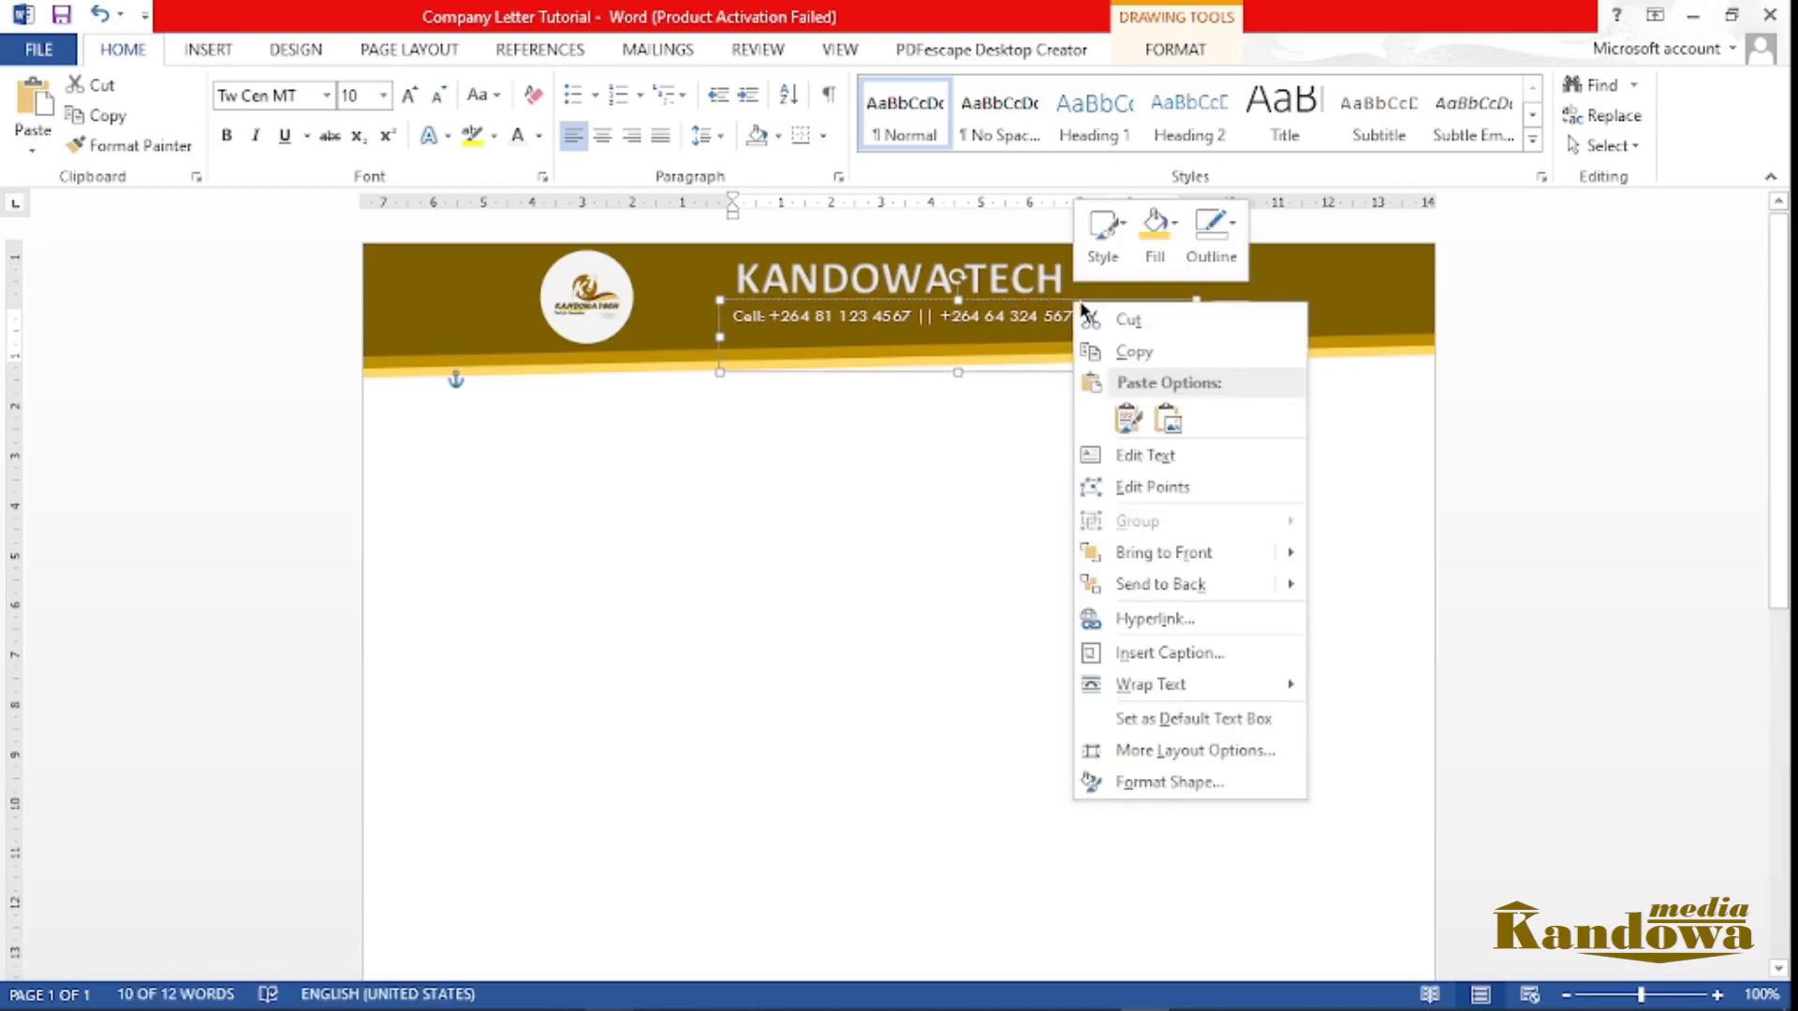
click(1128, 351)
scroll(698, 749, down, 10)
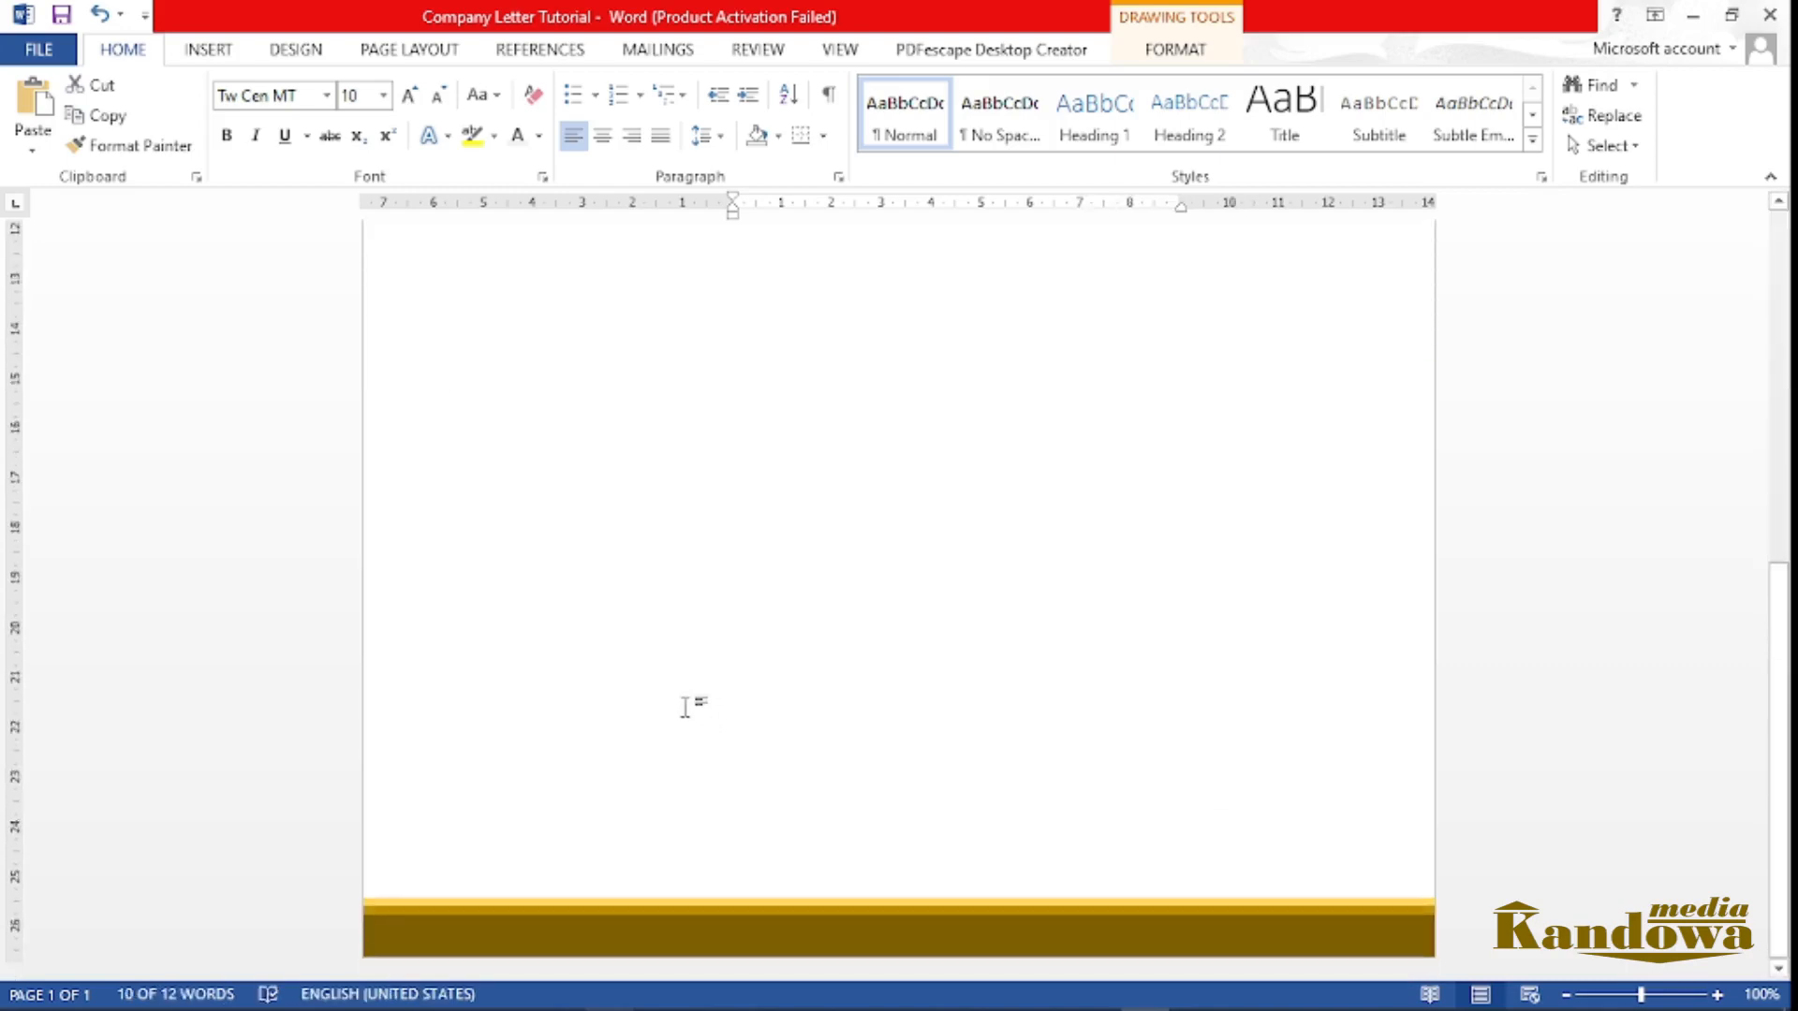
right_click(685, 709)
click(739, 427)
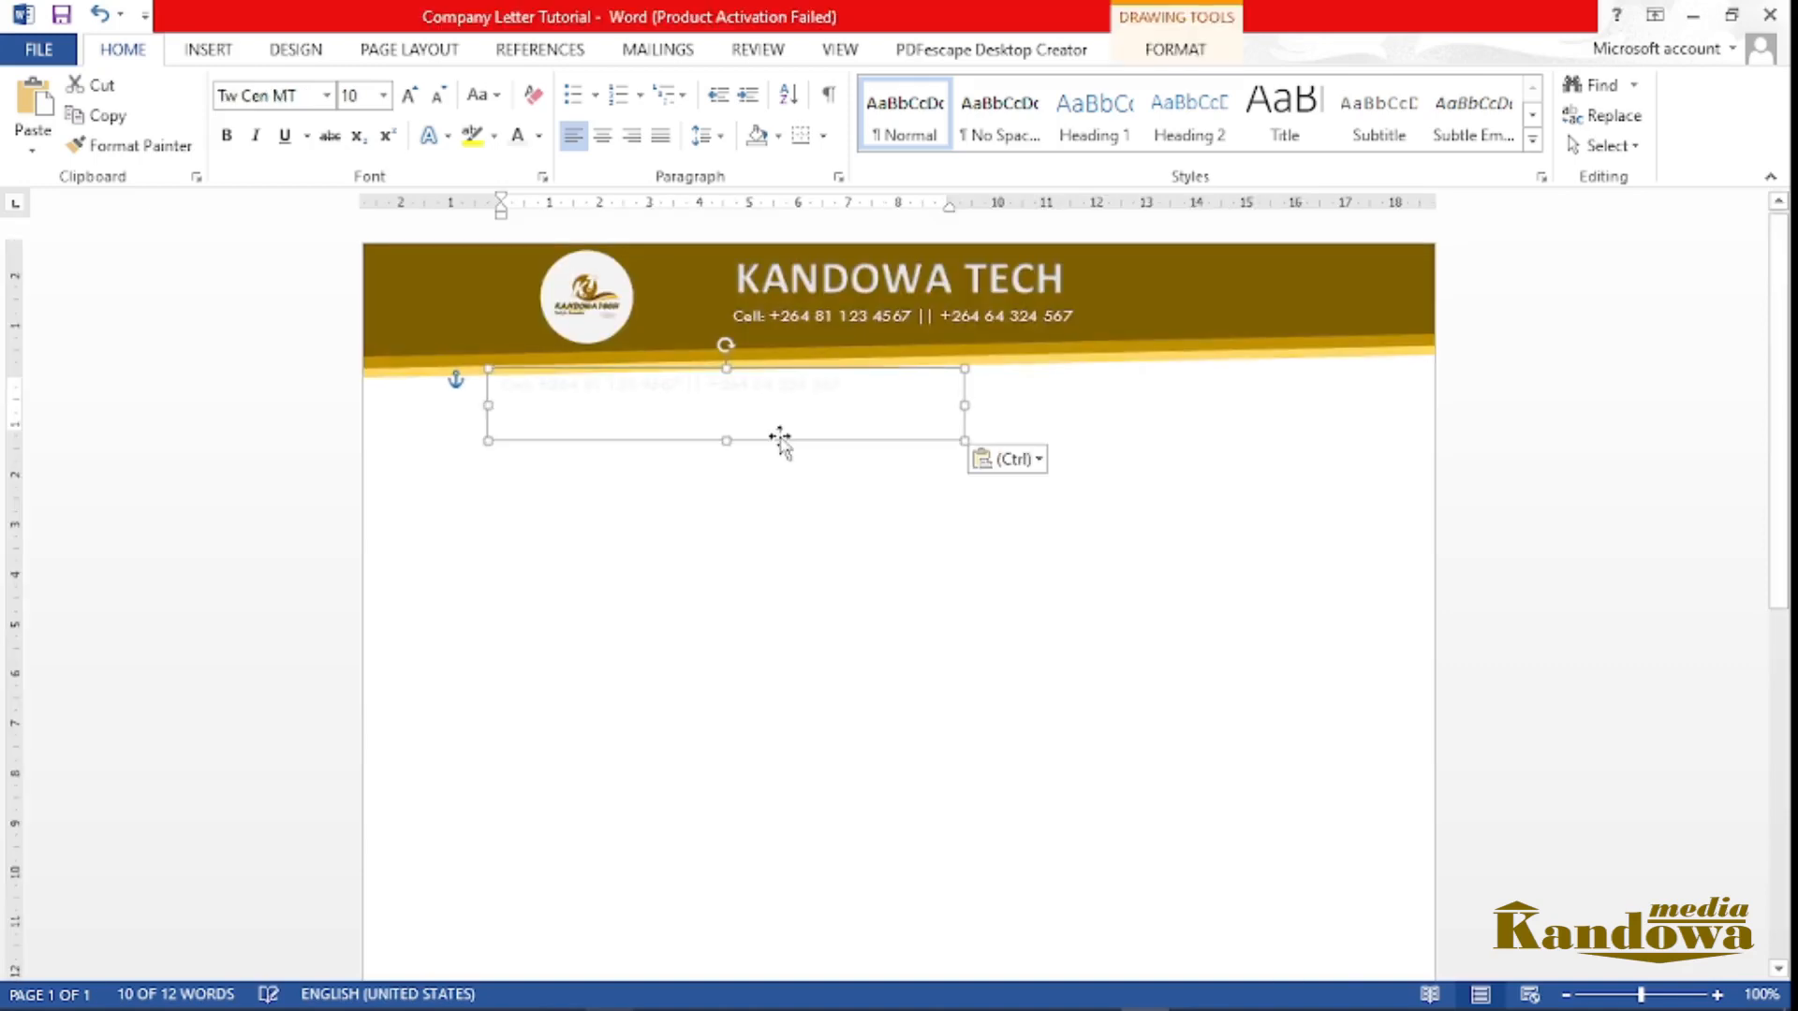
Move the pasted contact-line text box down the blank page and recolour its text dark grey from the theme colours
drag(779, 438, 919, 863)
scroll(896, 805, down, 3)
scroll(895, 795, down, 2)
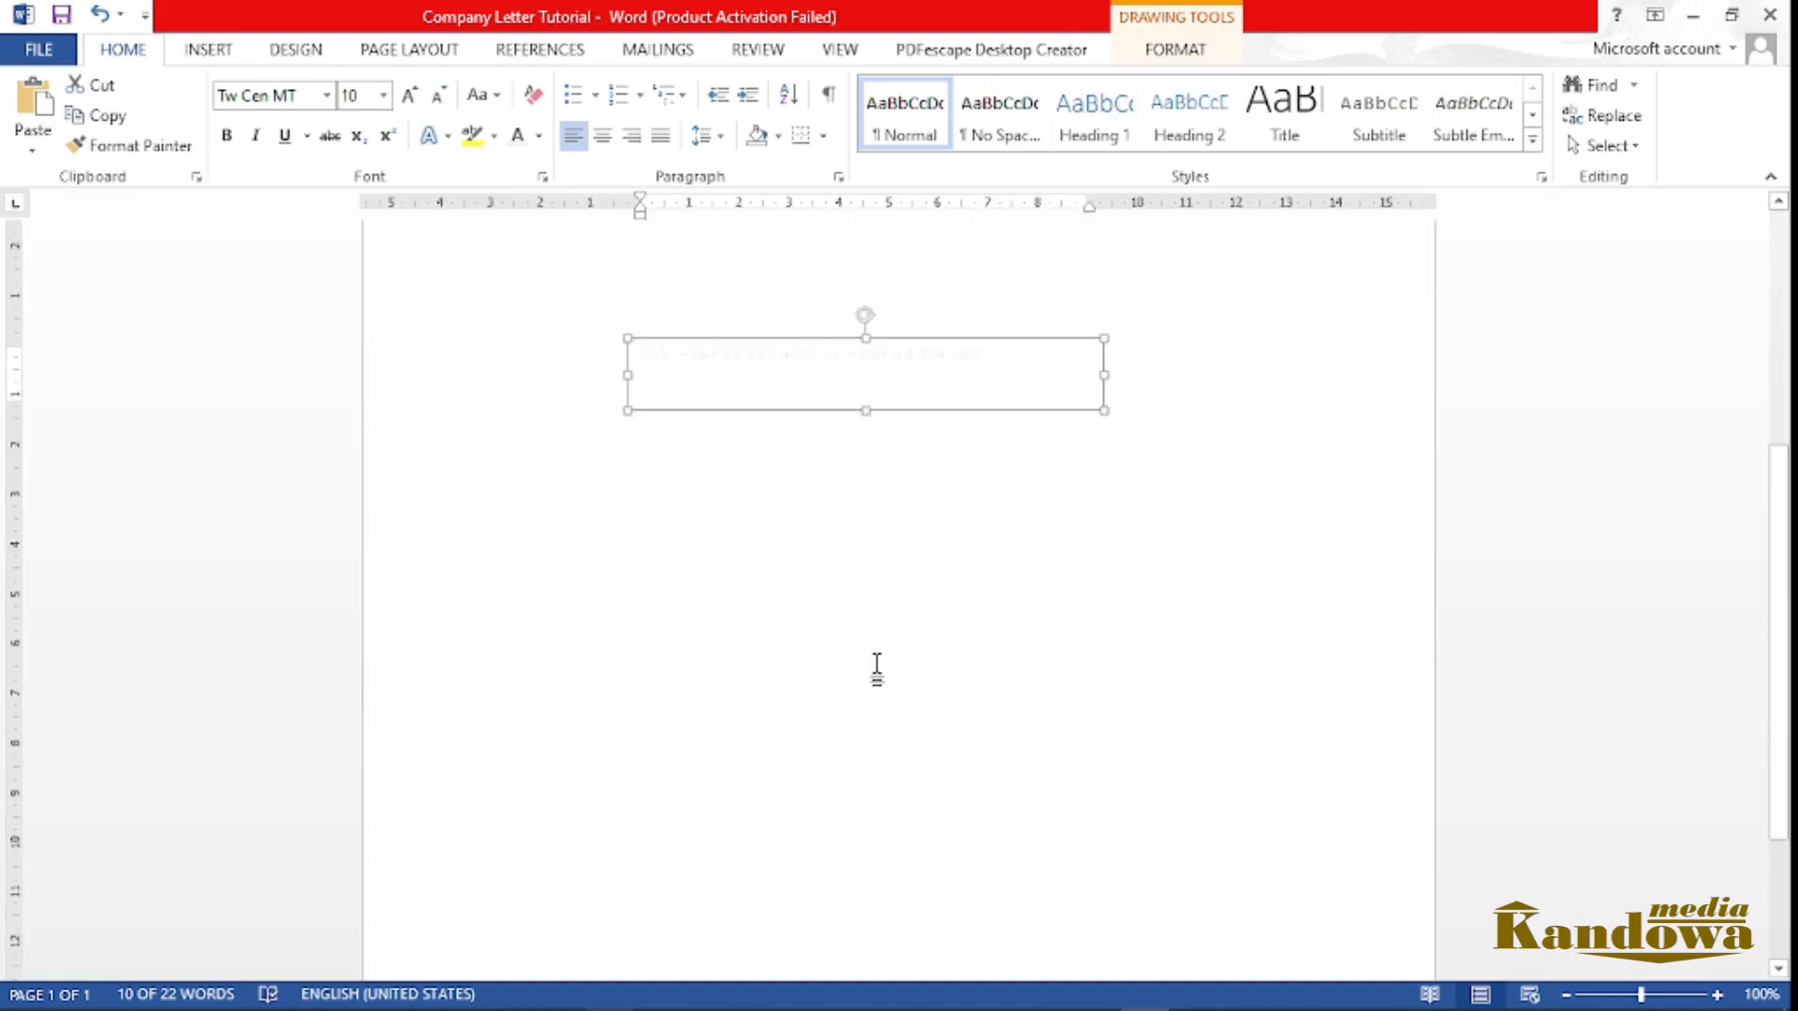
drag(987, 354, 608, 367)
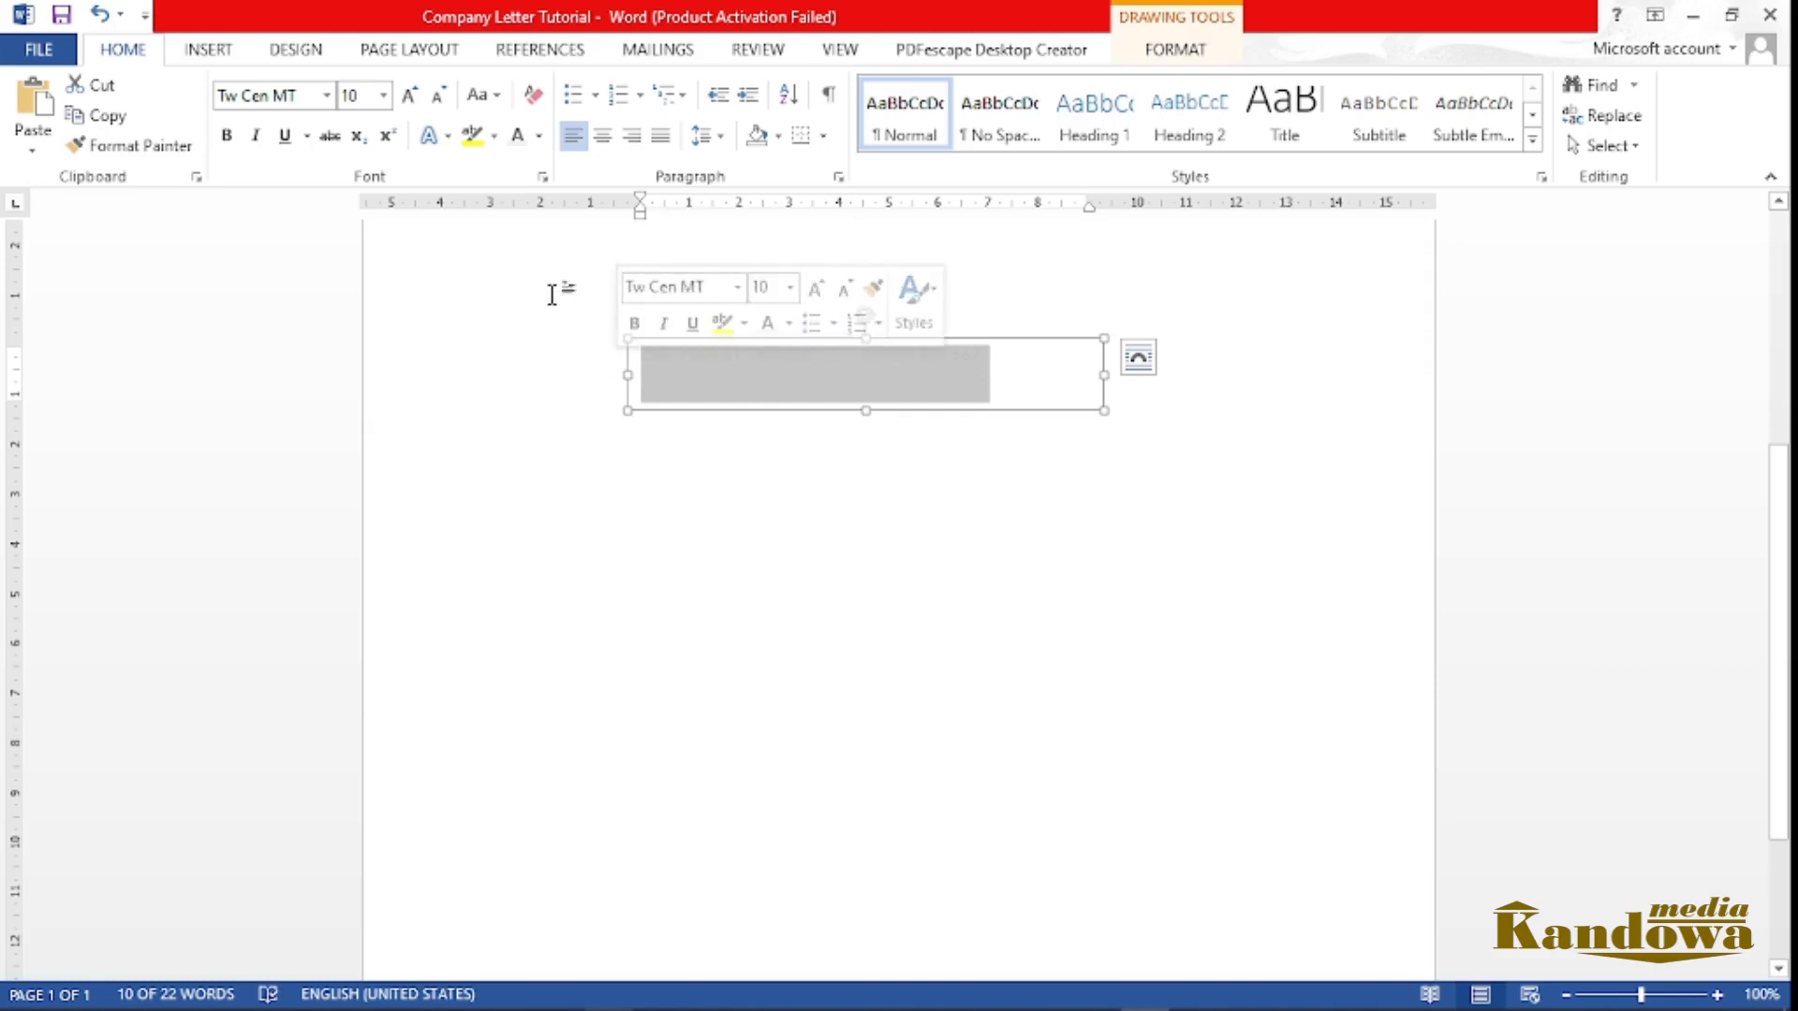
click(540, 135)
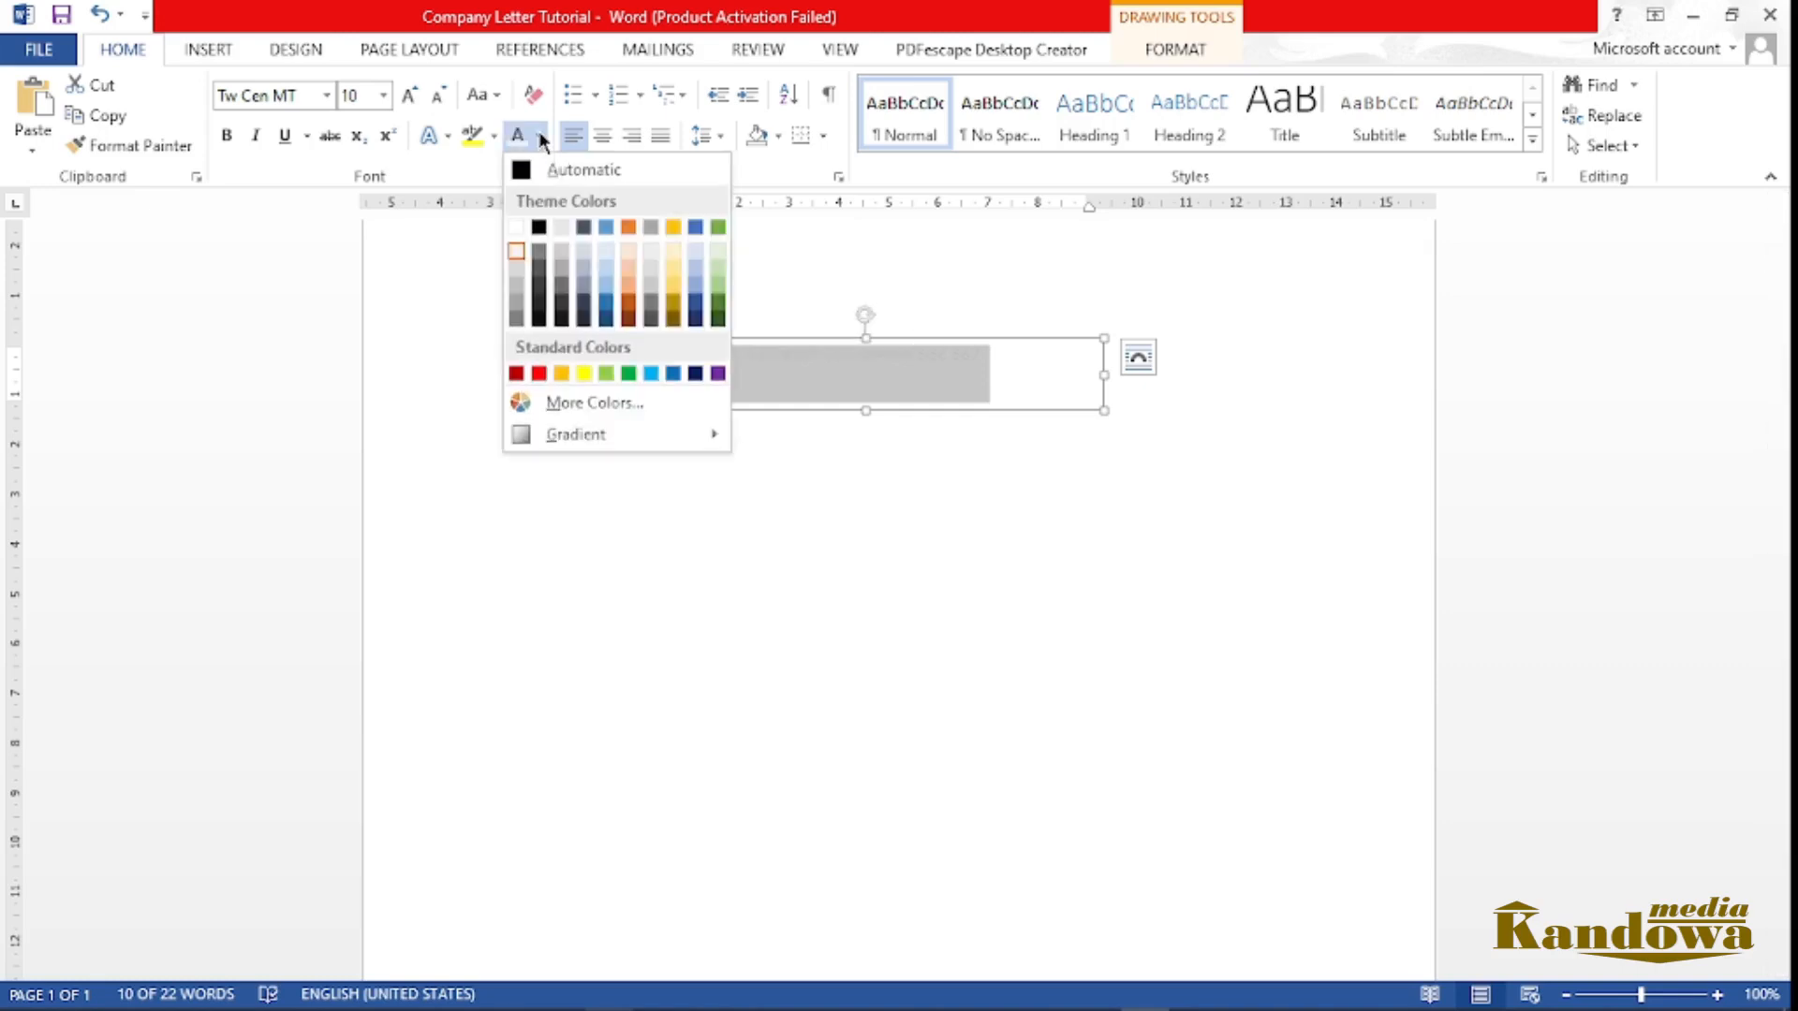
click(561, 287)
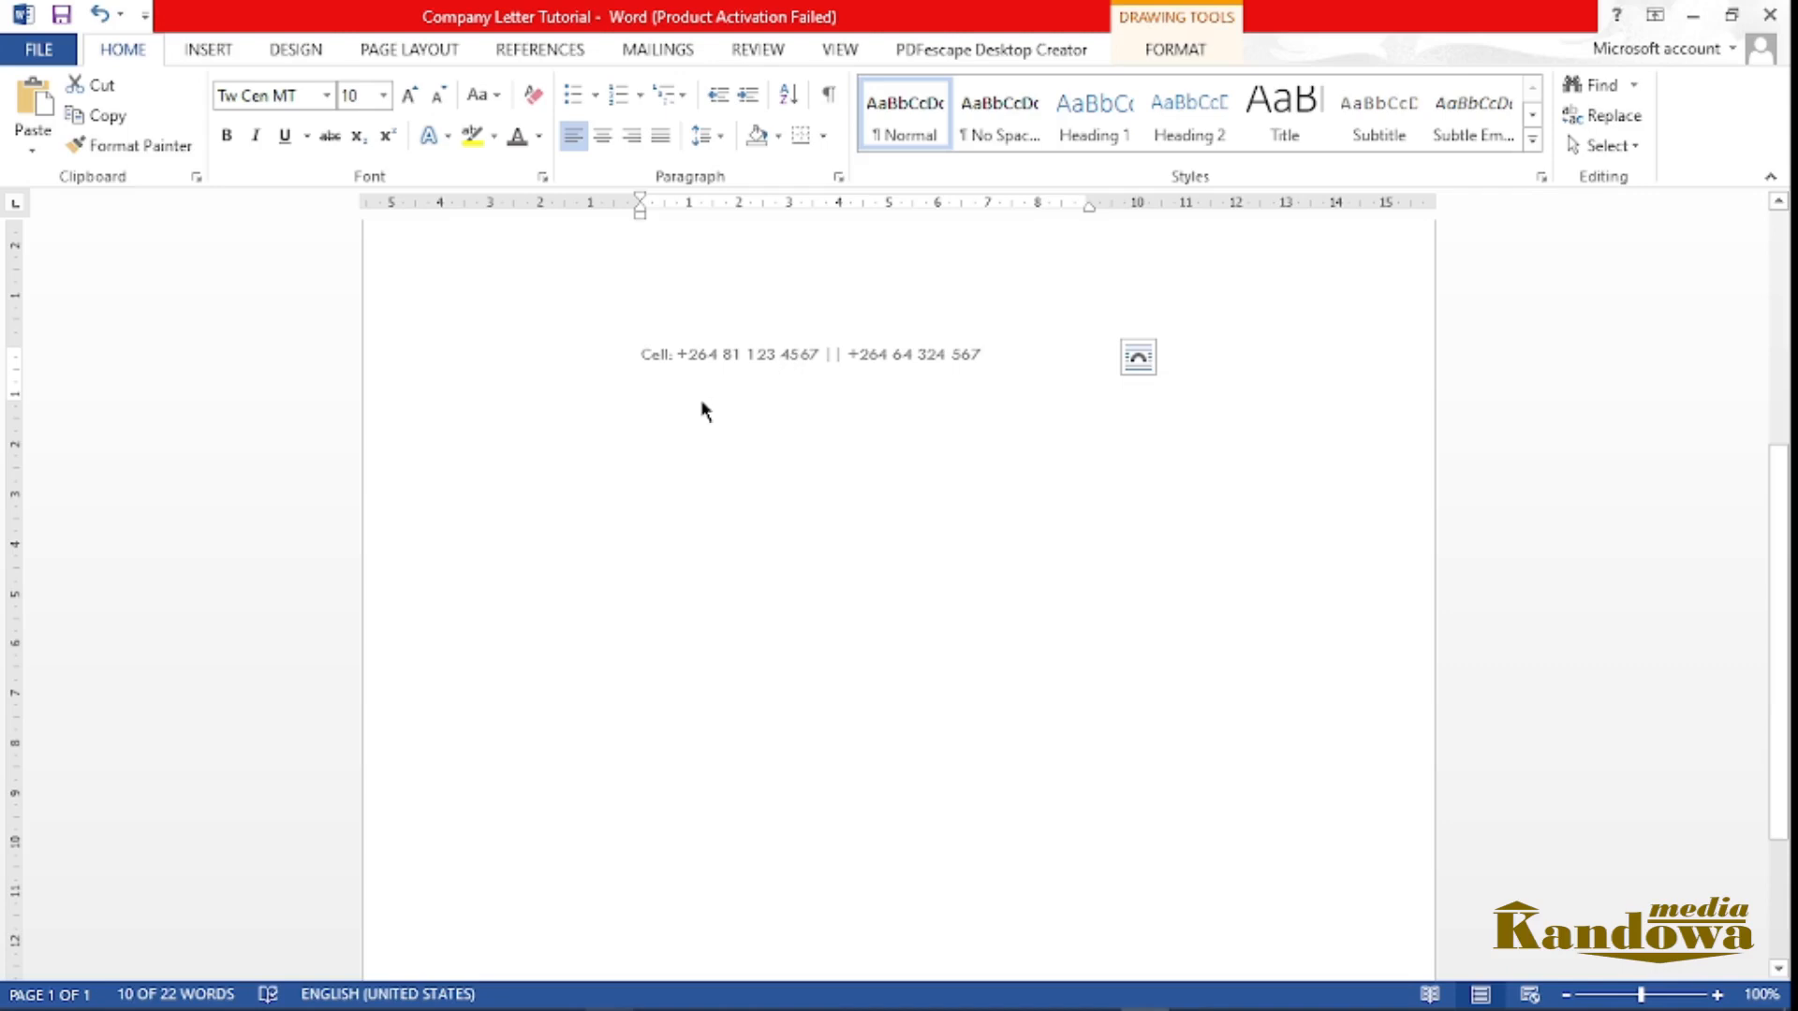
Move the text box onto the dark gold footer bar and widen it to make room for a longer line
click(944, 609)
scroll(889, 642, down, 7)
click(796, 315)
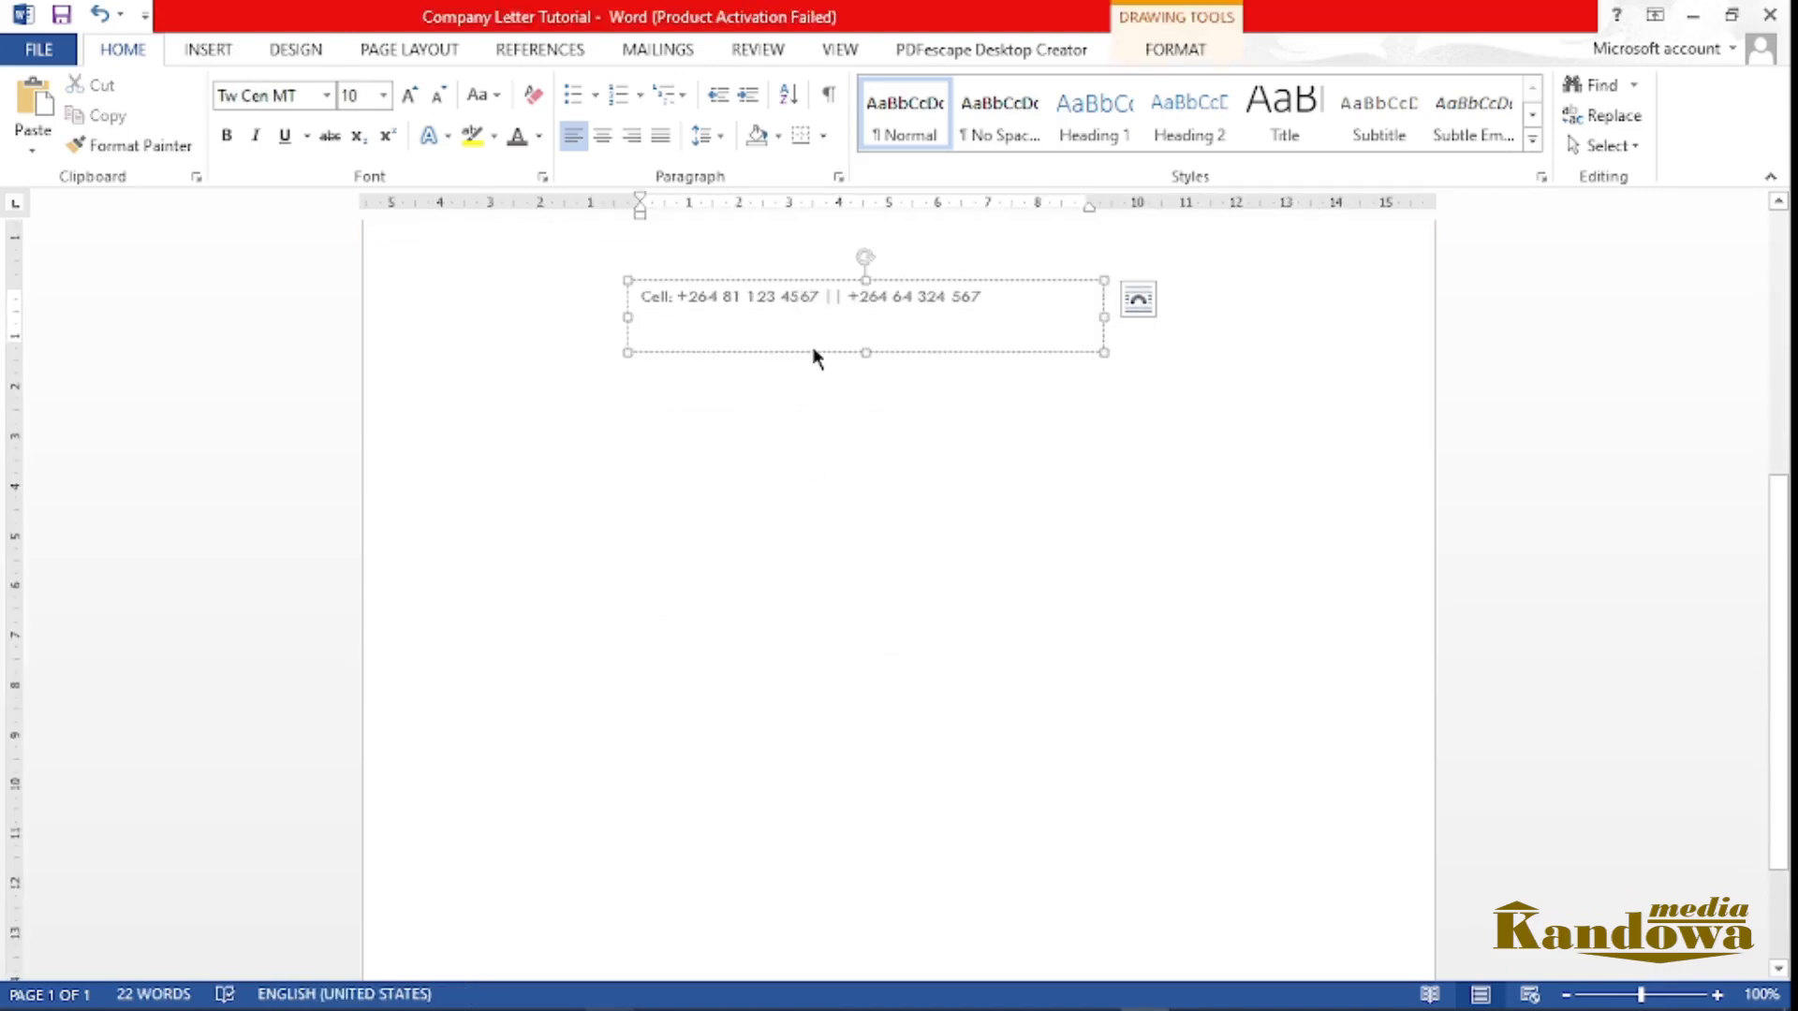
drag(815, 349, 836, 698)
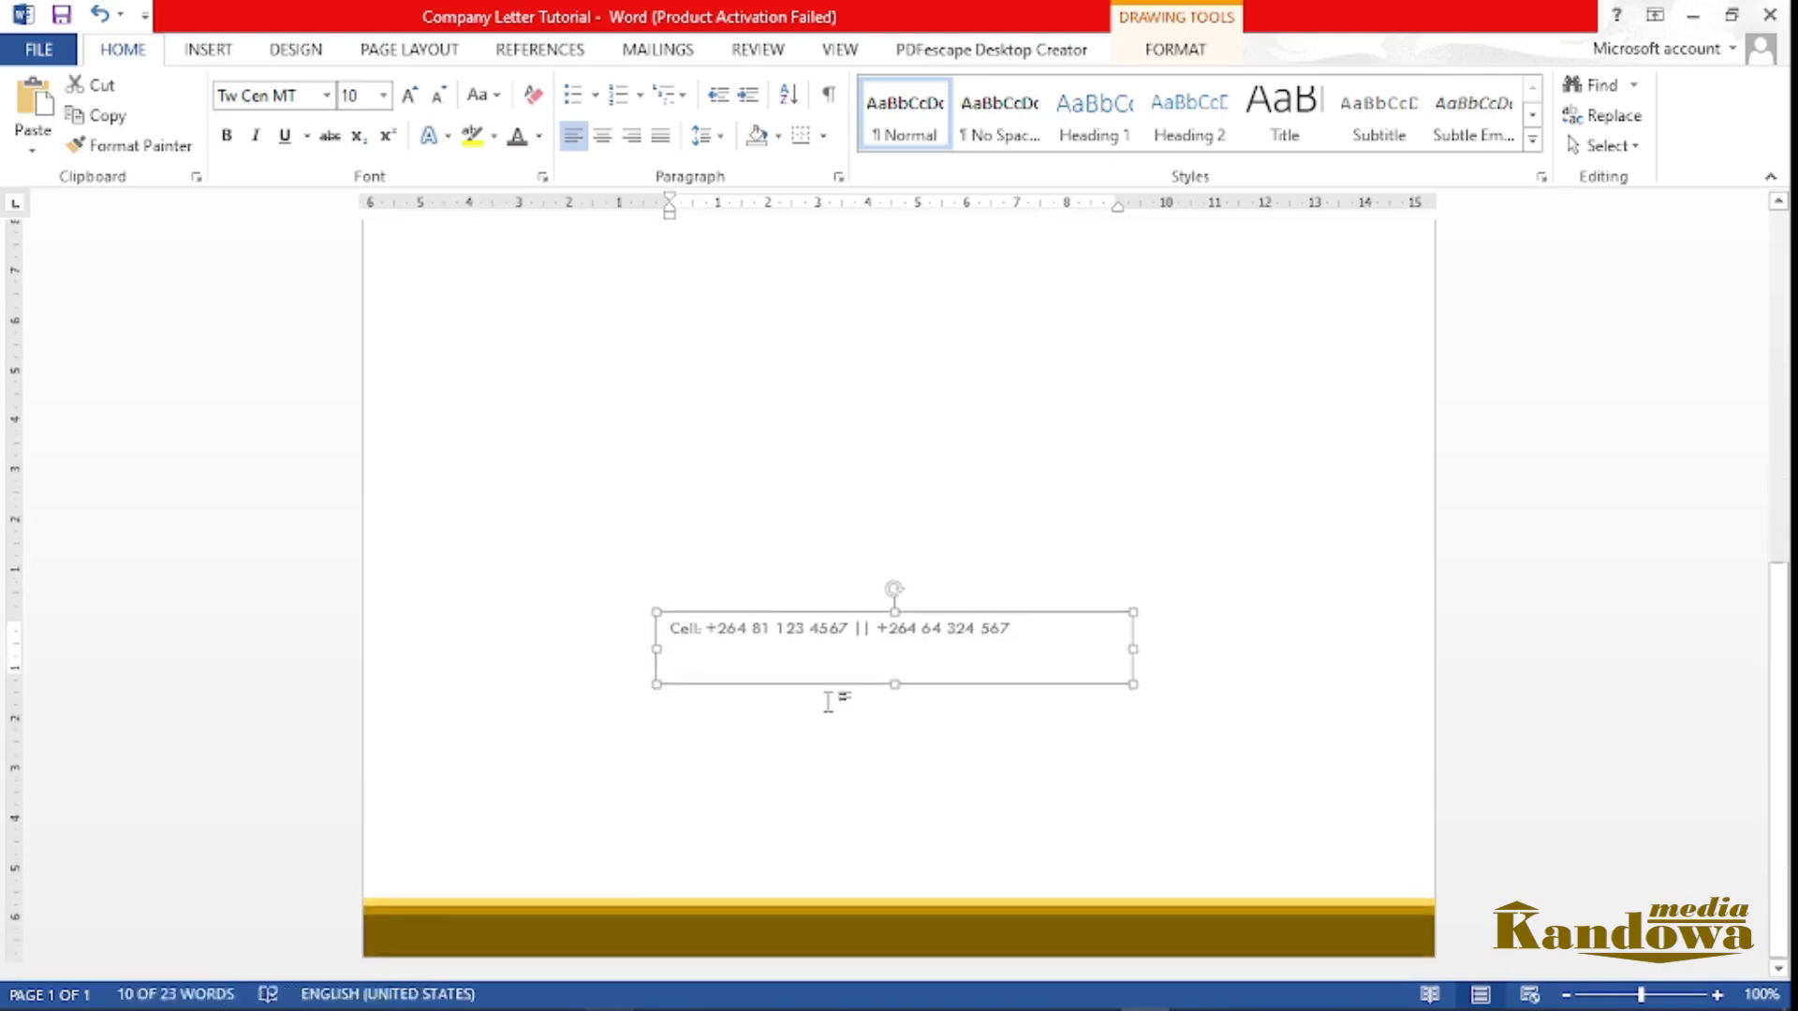
drag(854, 612, 899, 783)
drag(1128, 764, 1317, 758)
drag(1015, 755, 573, 937)
Recolour the footer text with the light grey theme colour and replace it with the company's labelled postal address and email
click(539, 137)
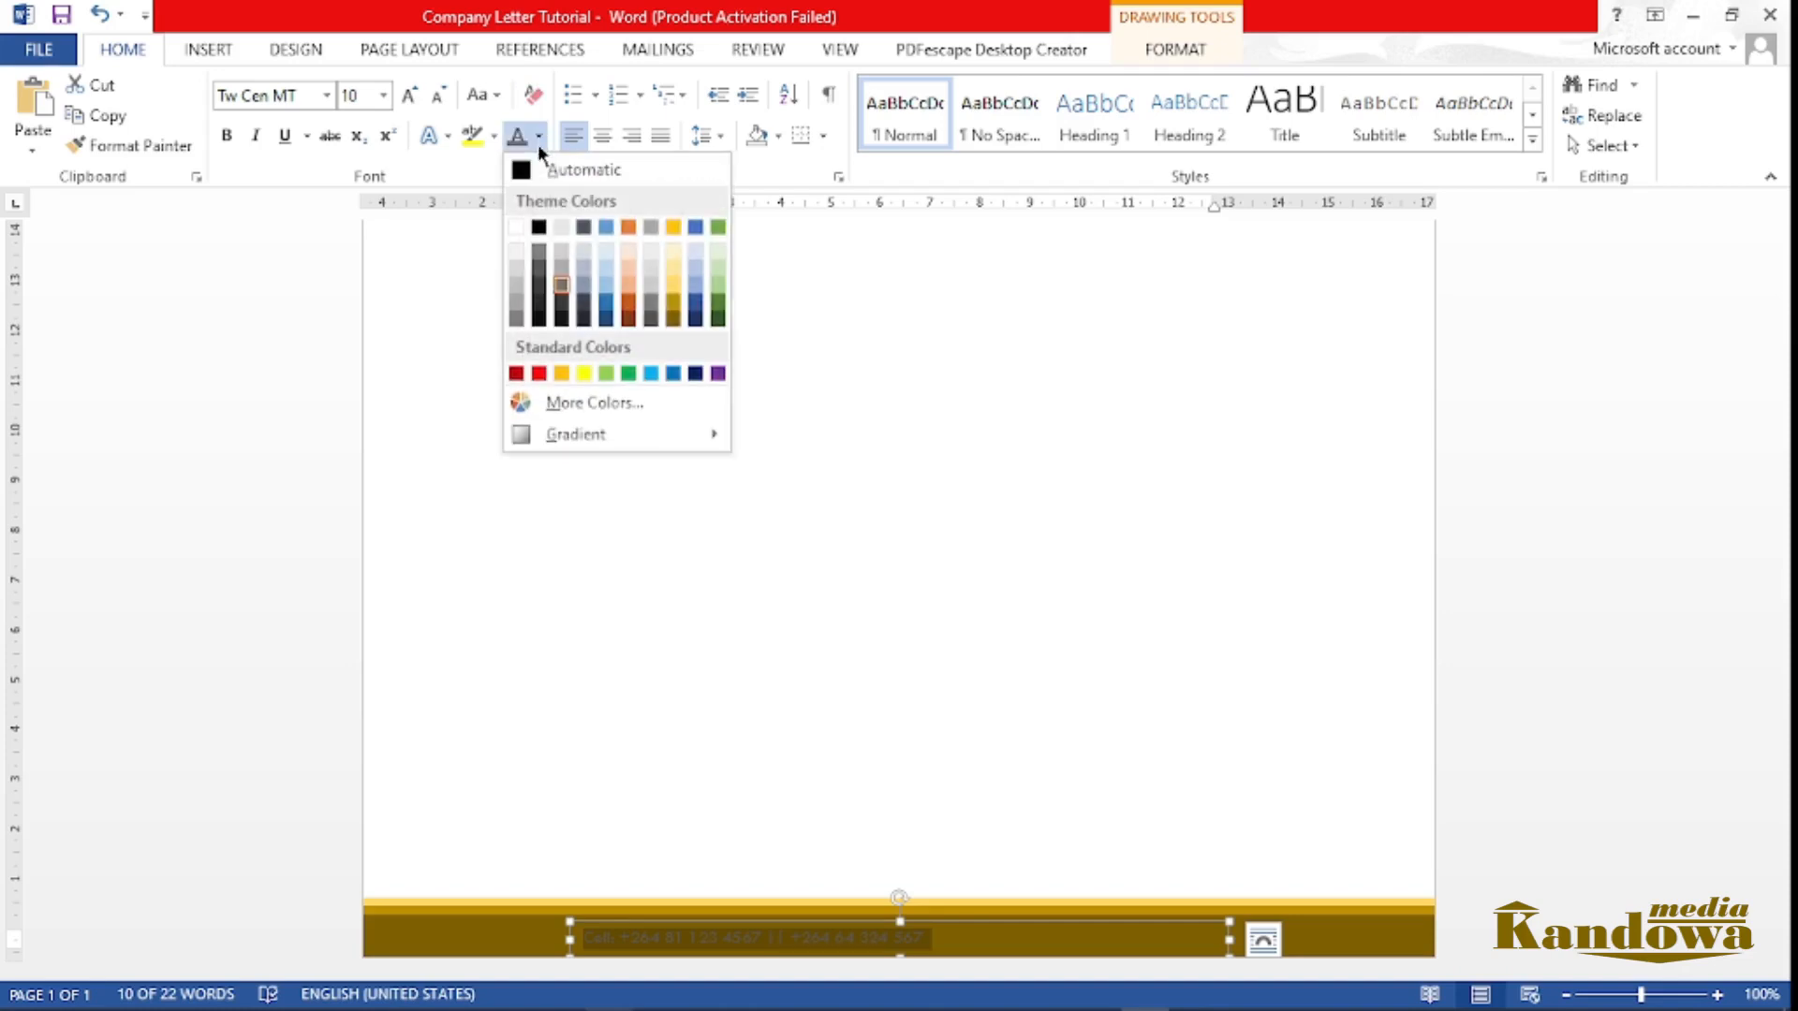
click(561, 228)
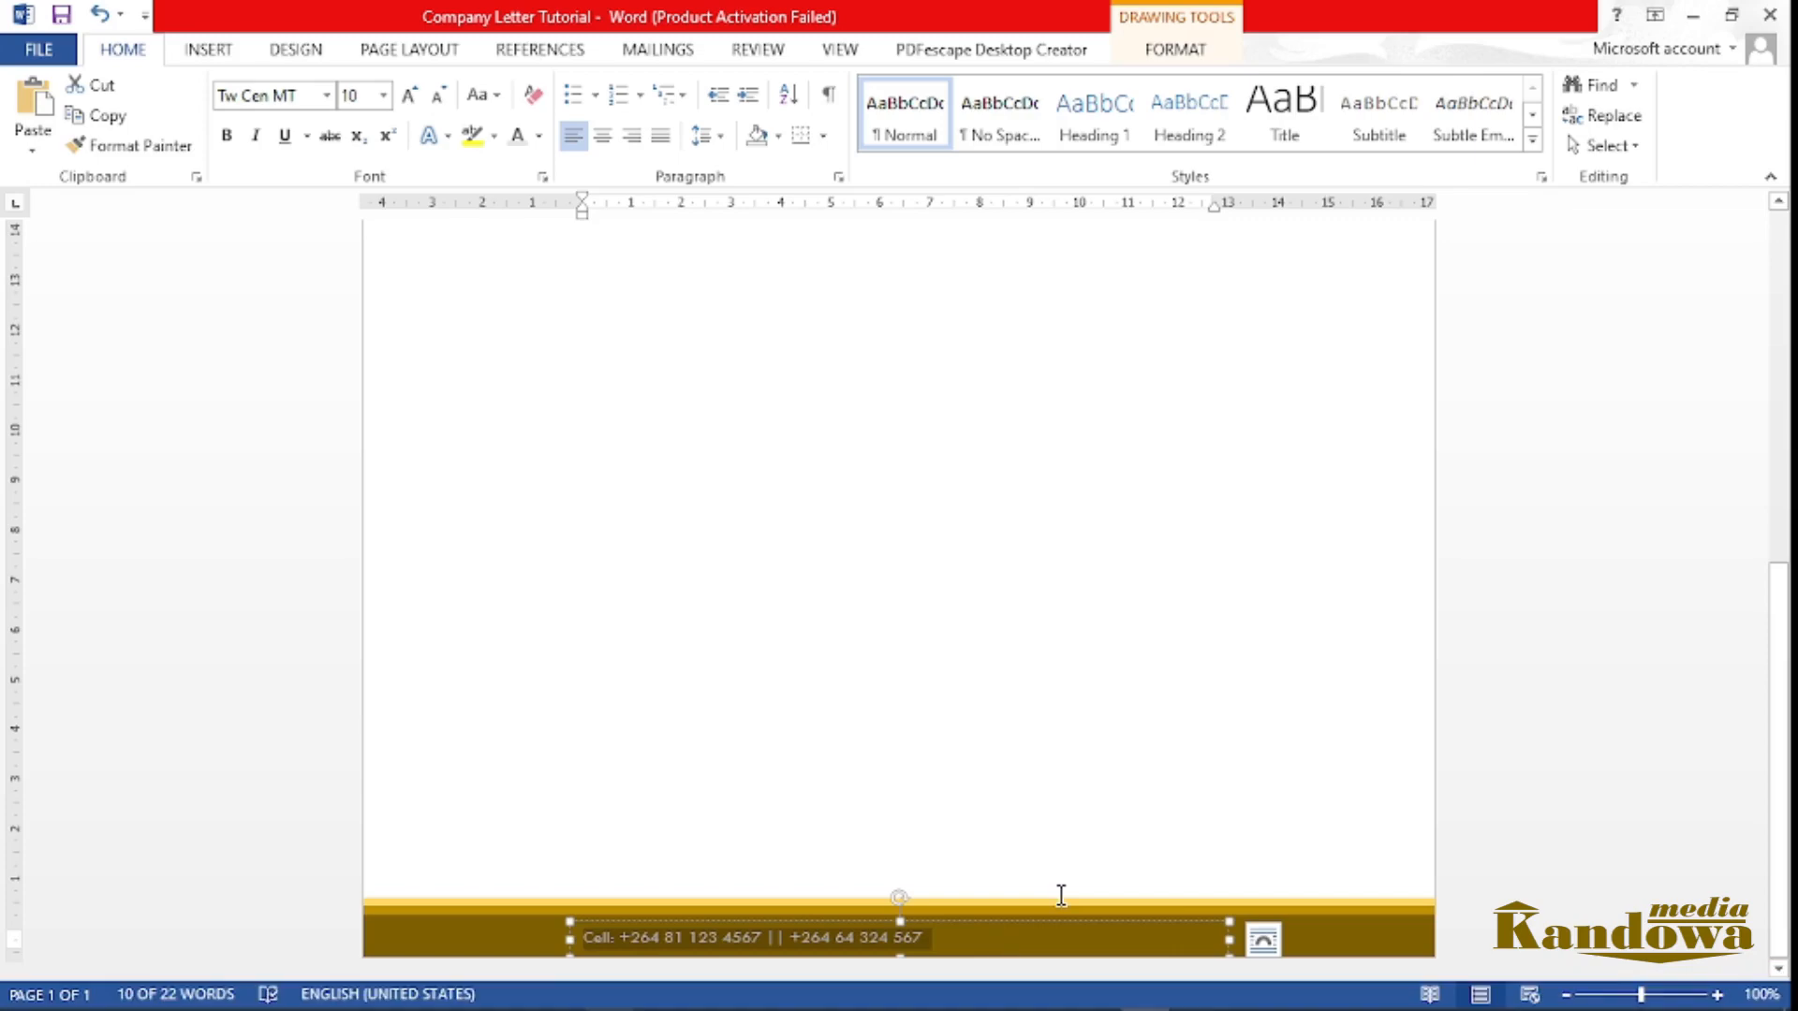
text(Adr)
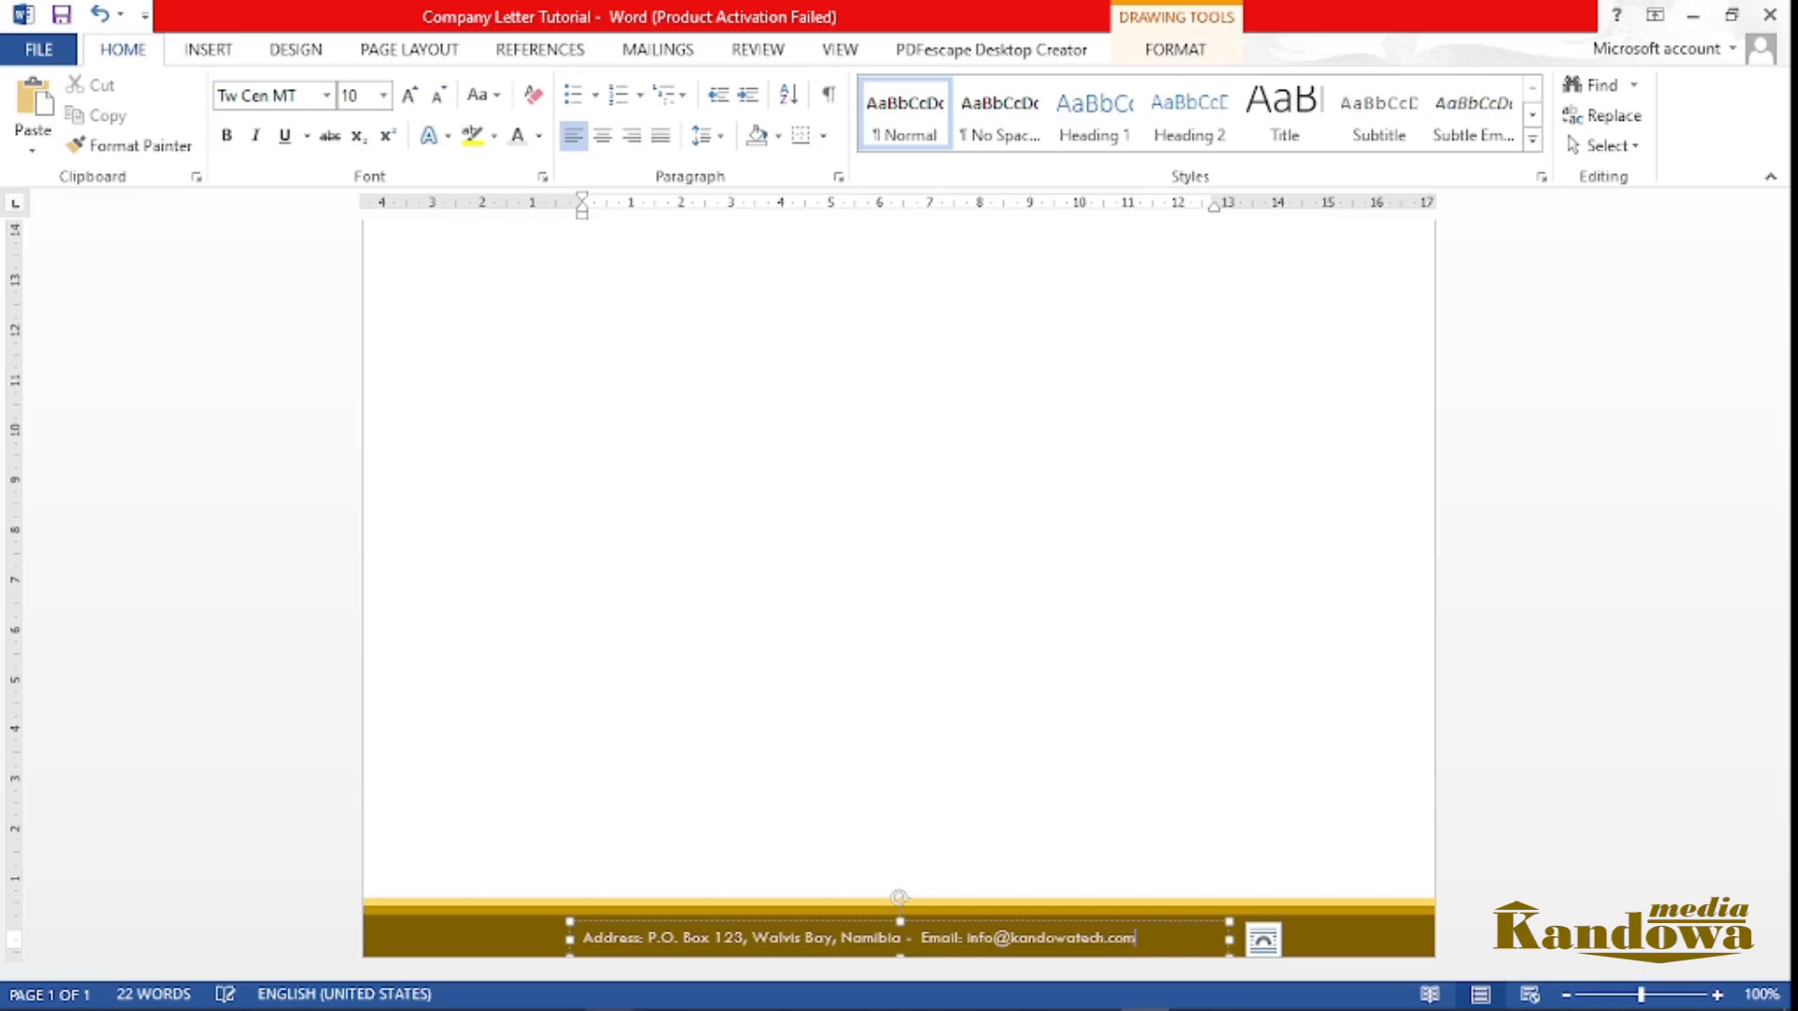
Remove the extra space between the dash and the "Email" label in the footer line
double_click(1099, 574)
scroll(1019, 602, down, 5)
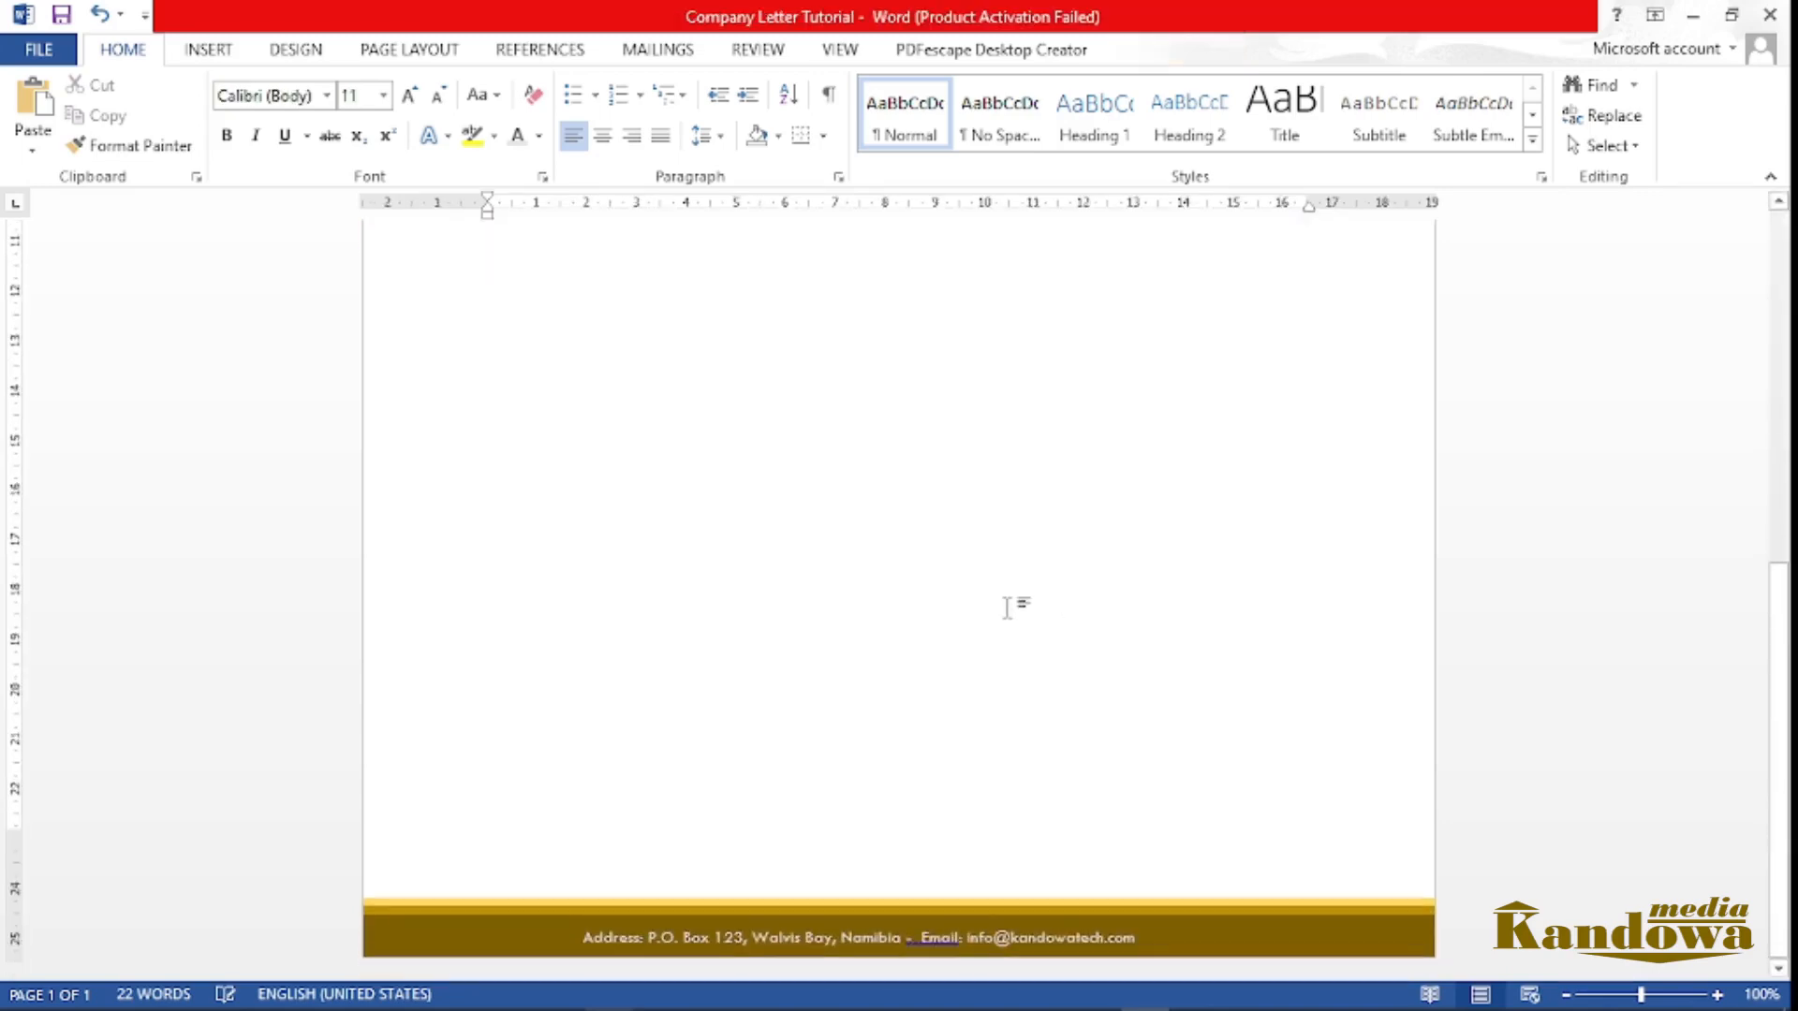
double_click(908, 933)
drag(910, 927, 913, 922)
double_click(1010, 723)
double_click(923, 940)
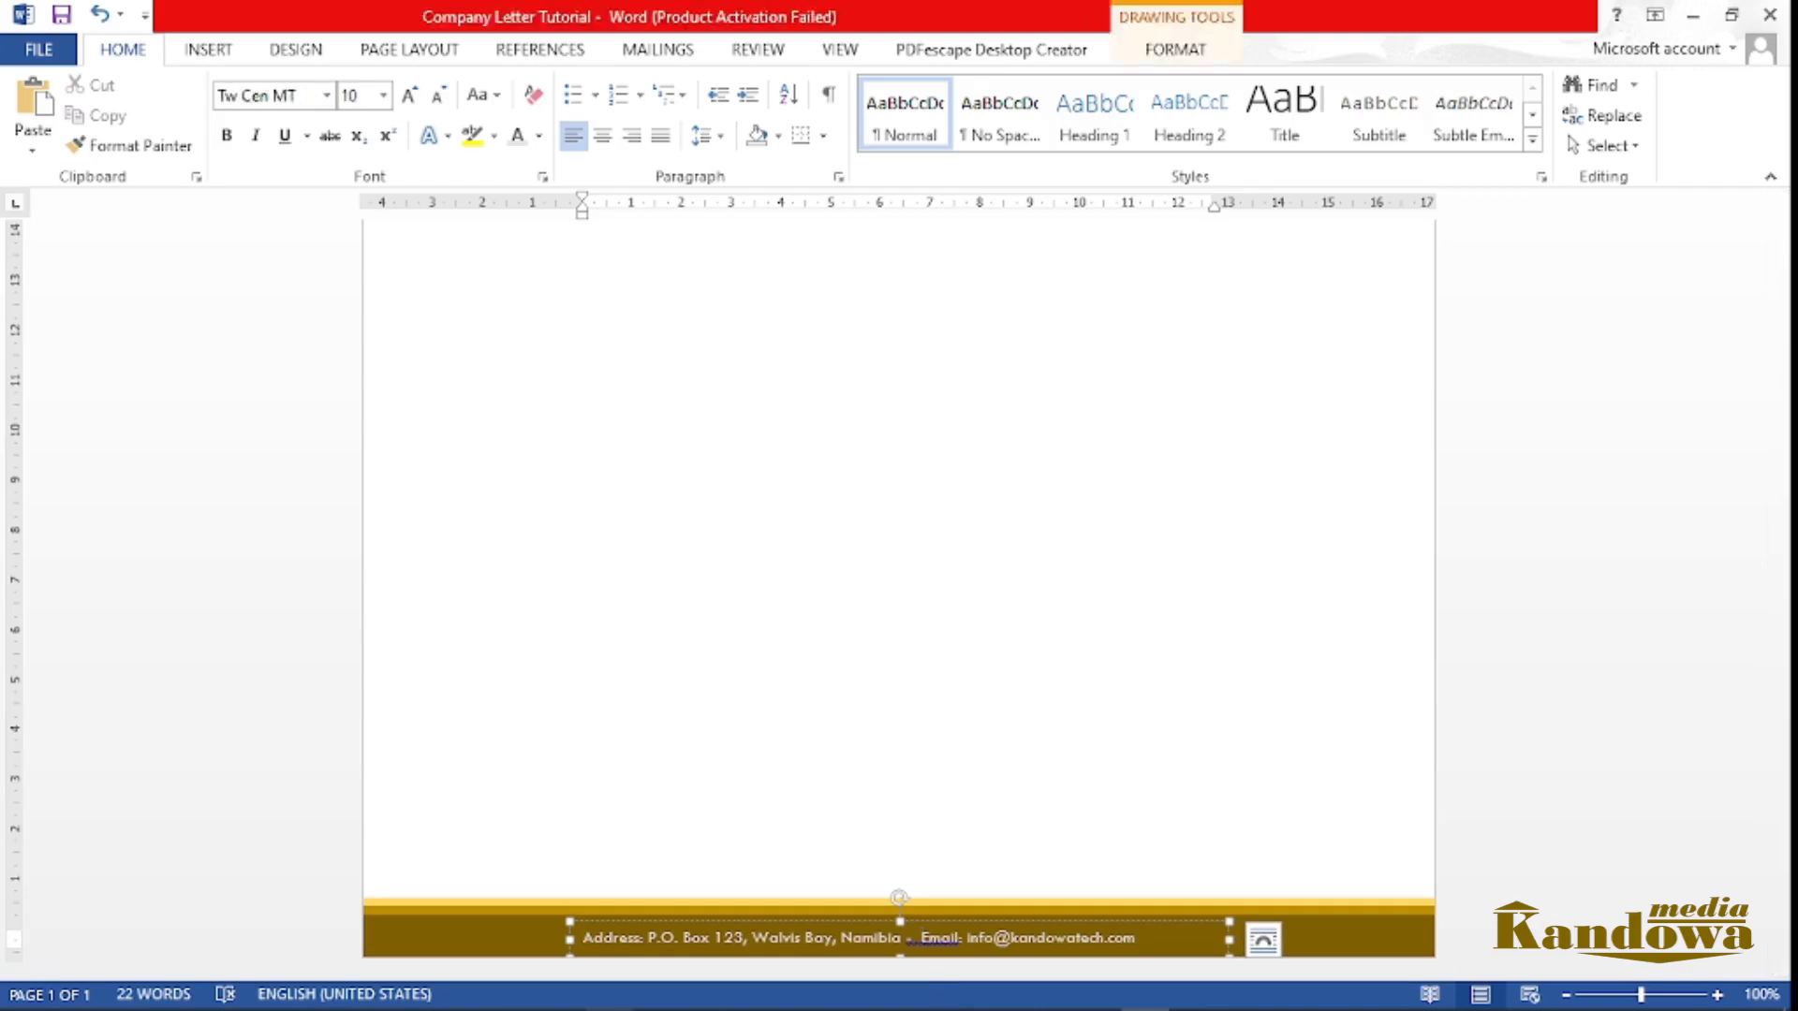
double_click(945, 796)
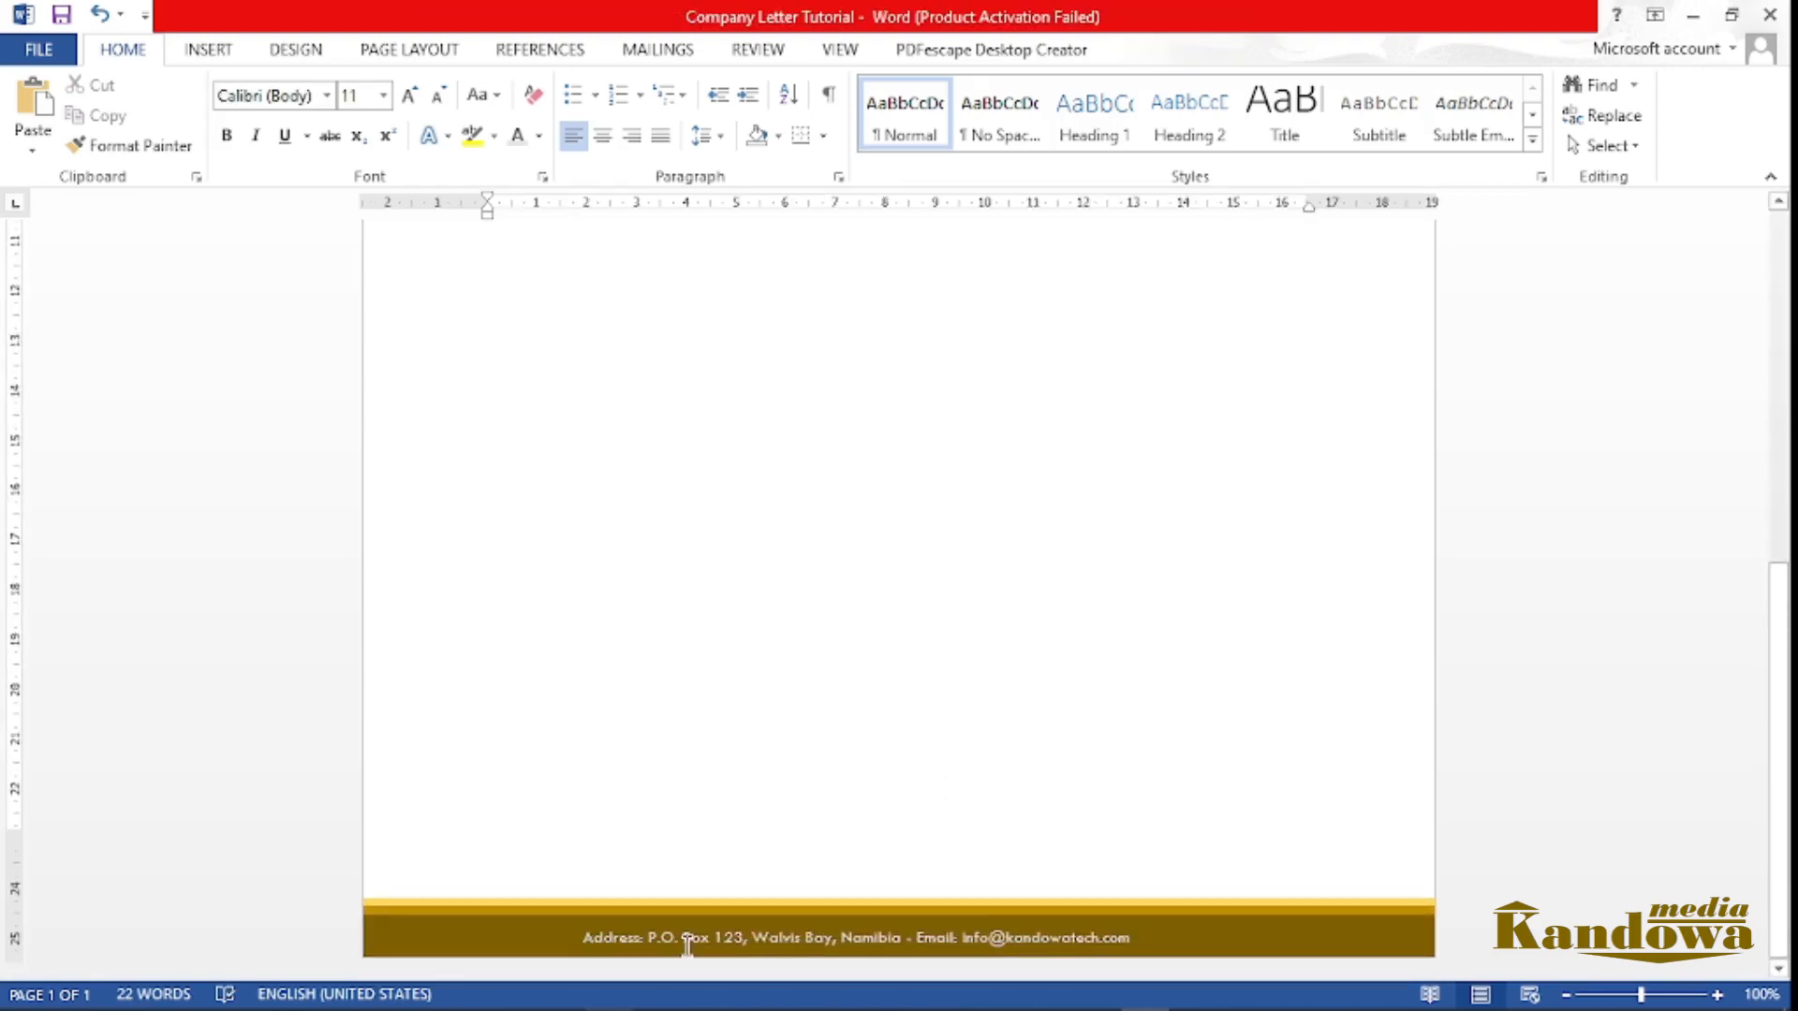
Review the whole letterhead page, checking the header band, blank body and footer bar
scroll(686, 941, up, 10)
click(442, 391)
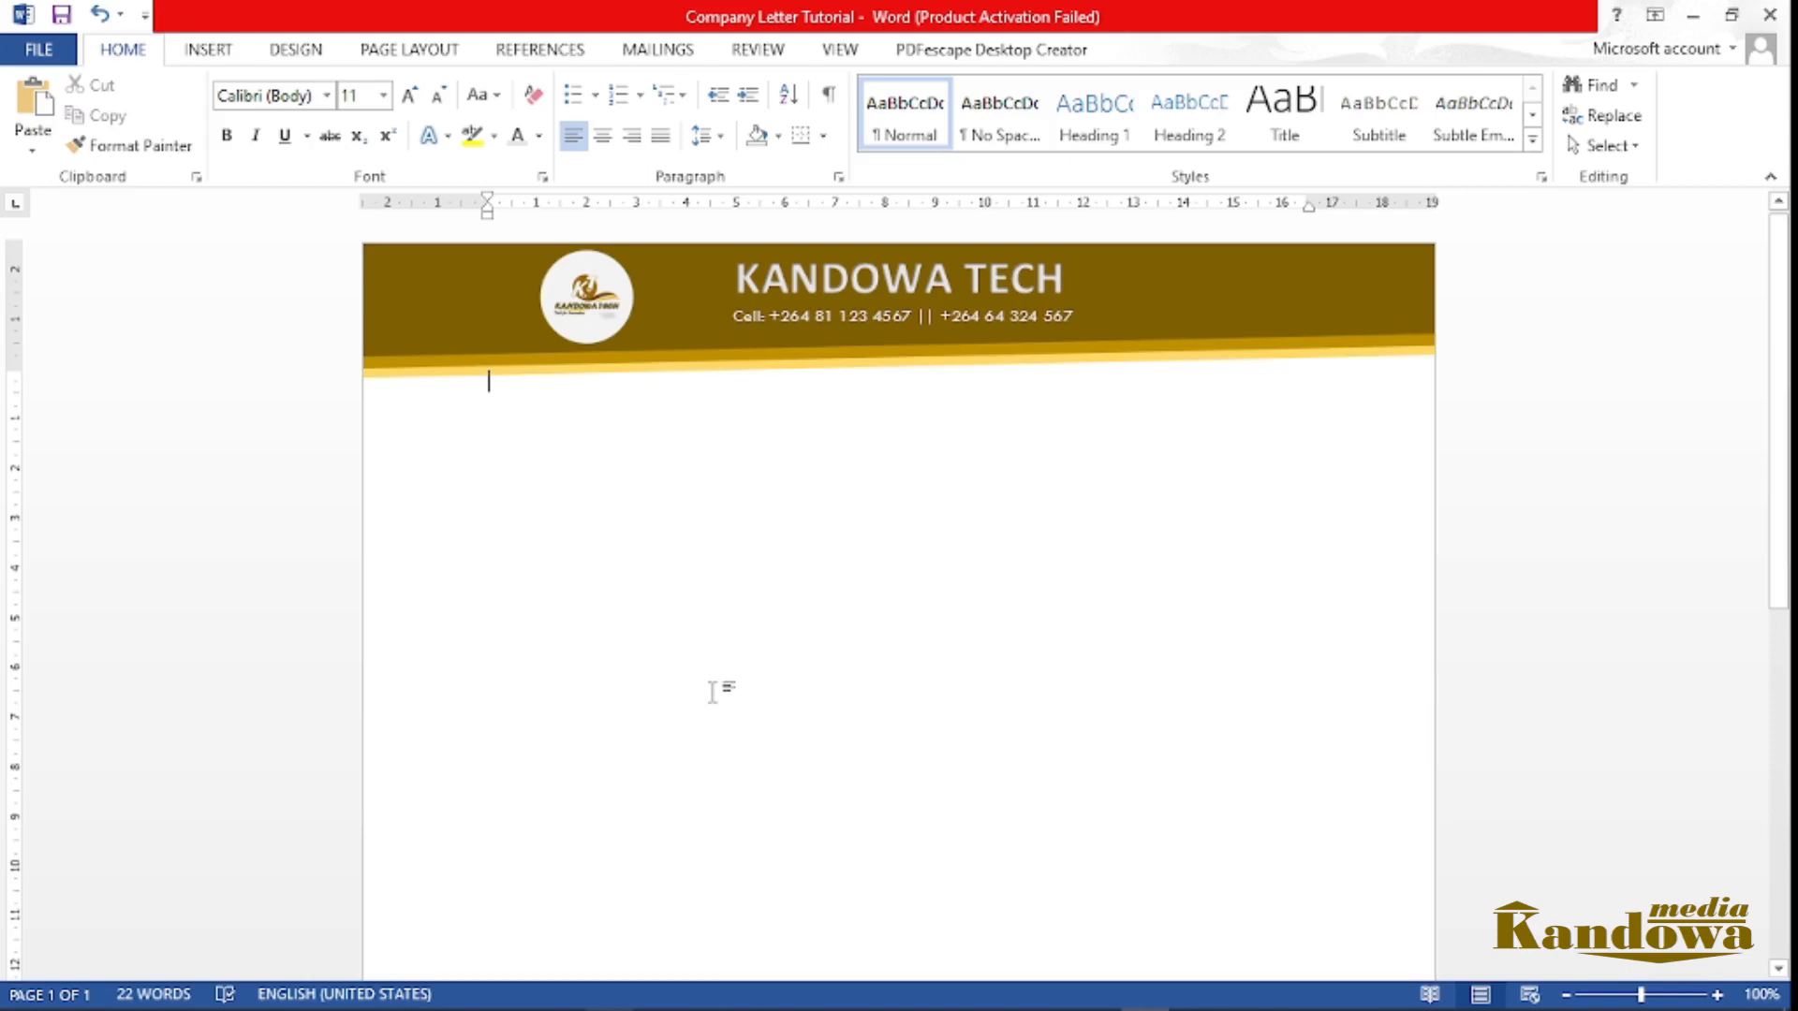
scroll(714, 692, down, 6)
scroll(693, 627, up, 6)
scroll(623, 524, down, 5)
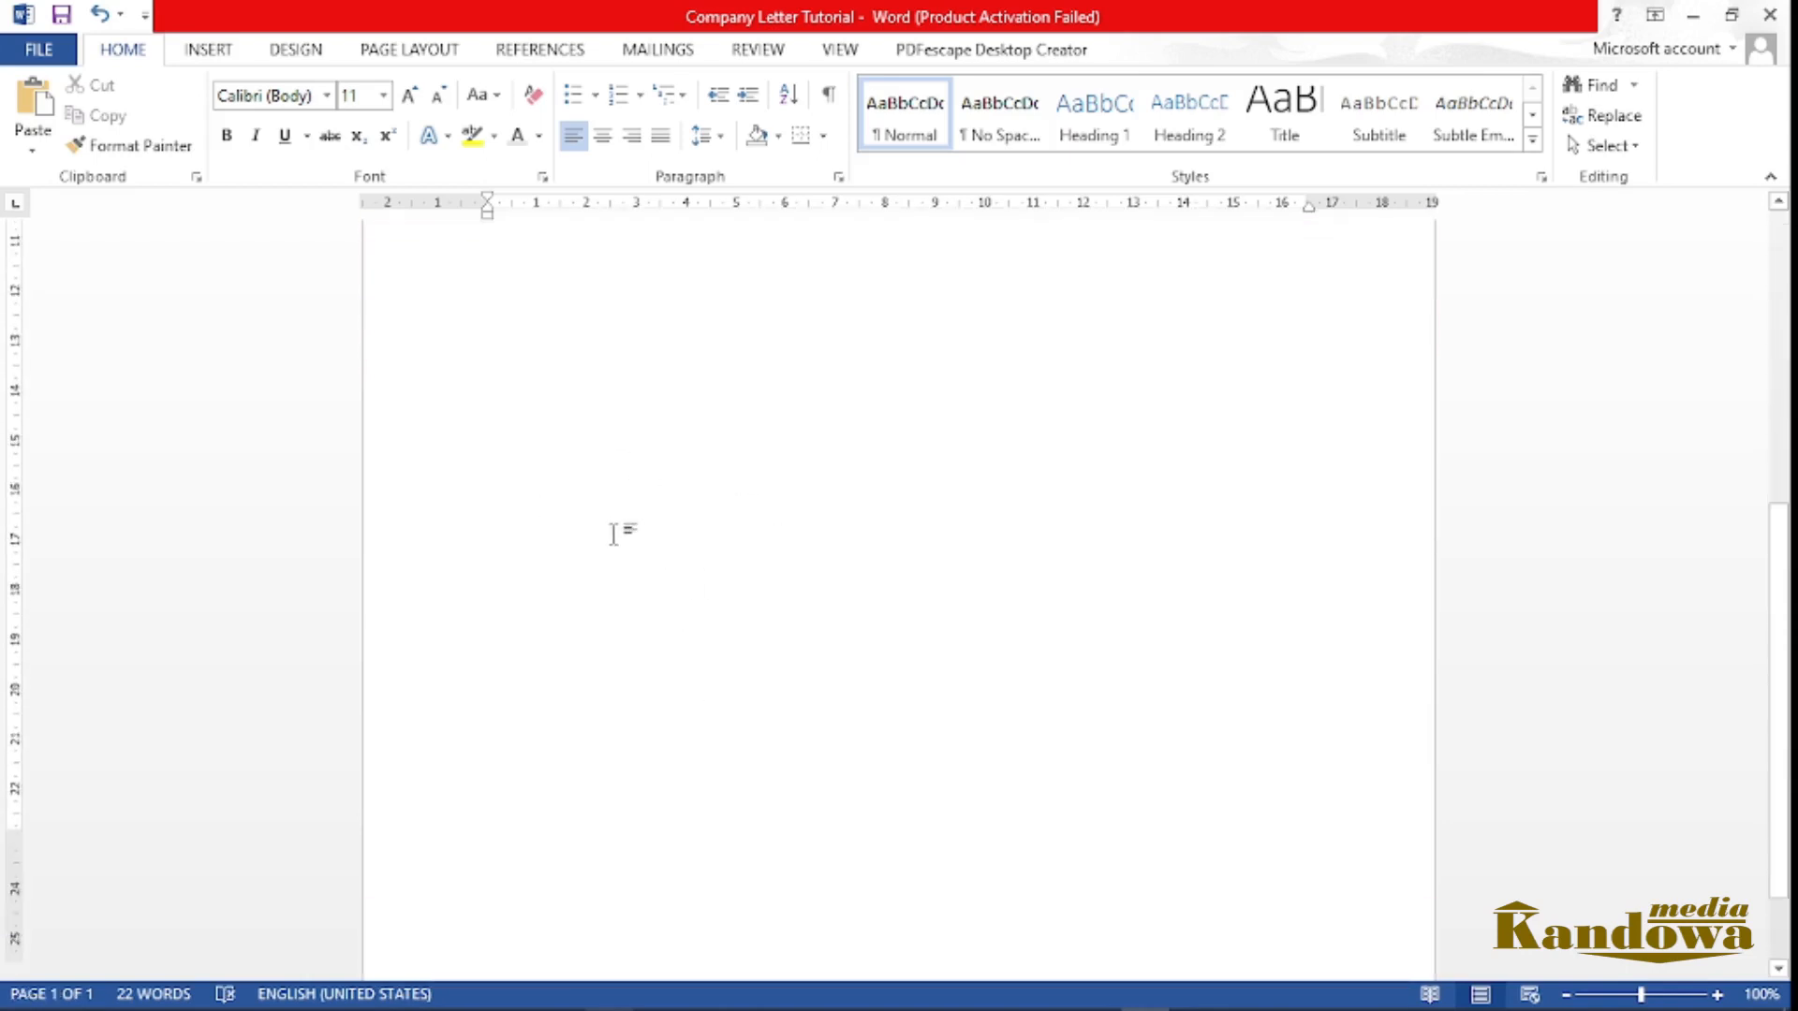
scroll(614, 529, down, 2)
scroll(767, 693, up, 6)
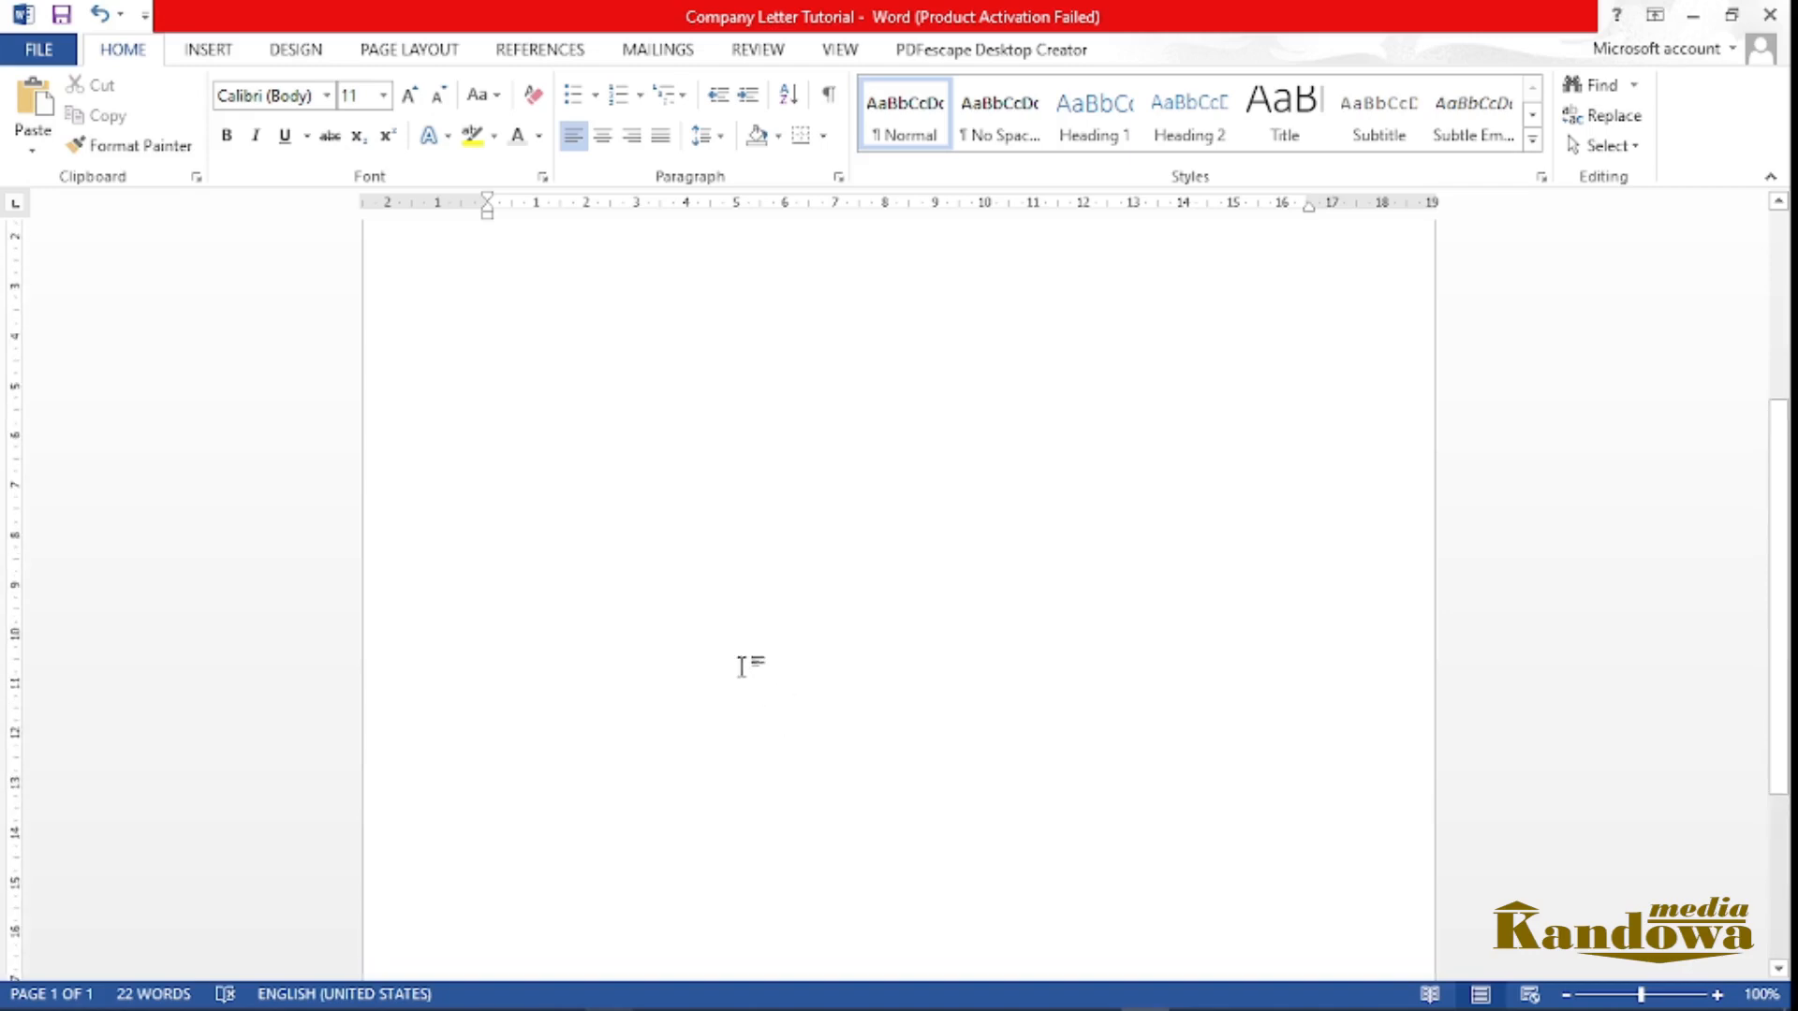
scroll(742, 667, up, 3)
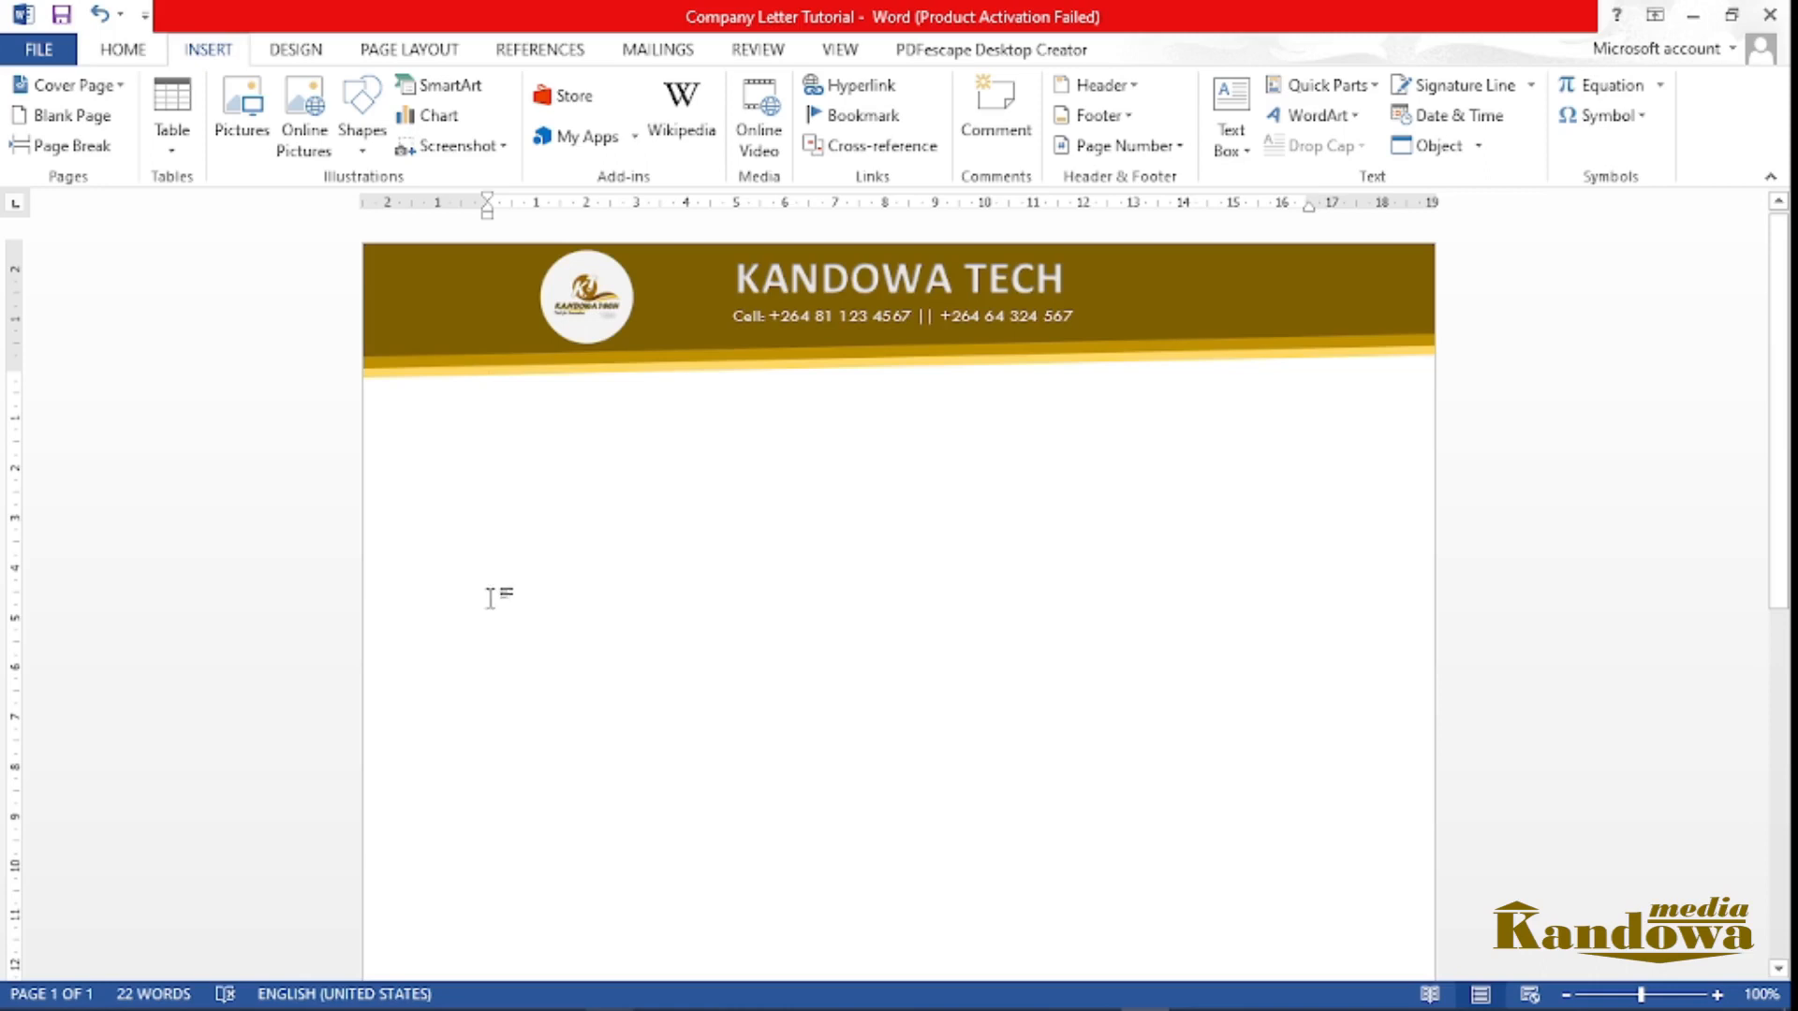
scroll(665, 575, down, 10)
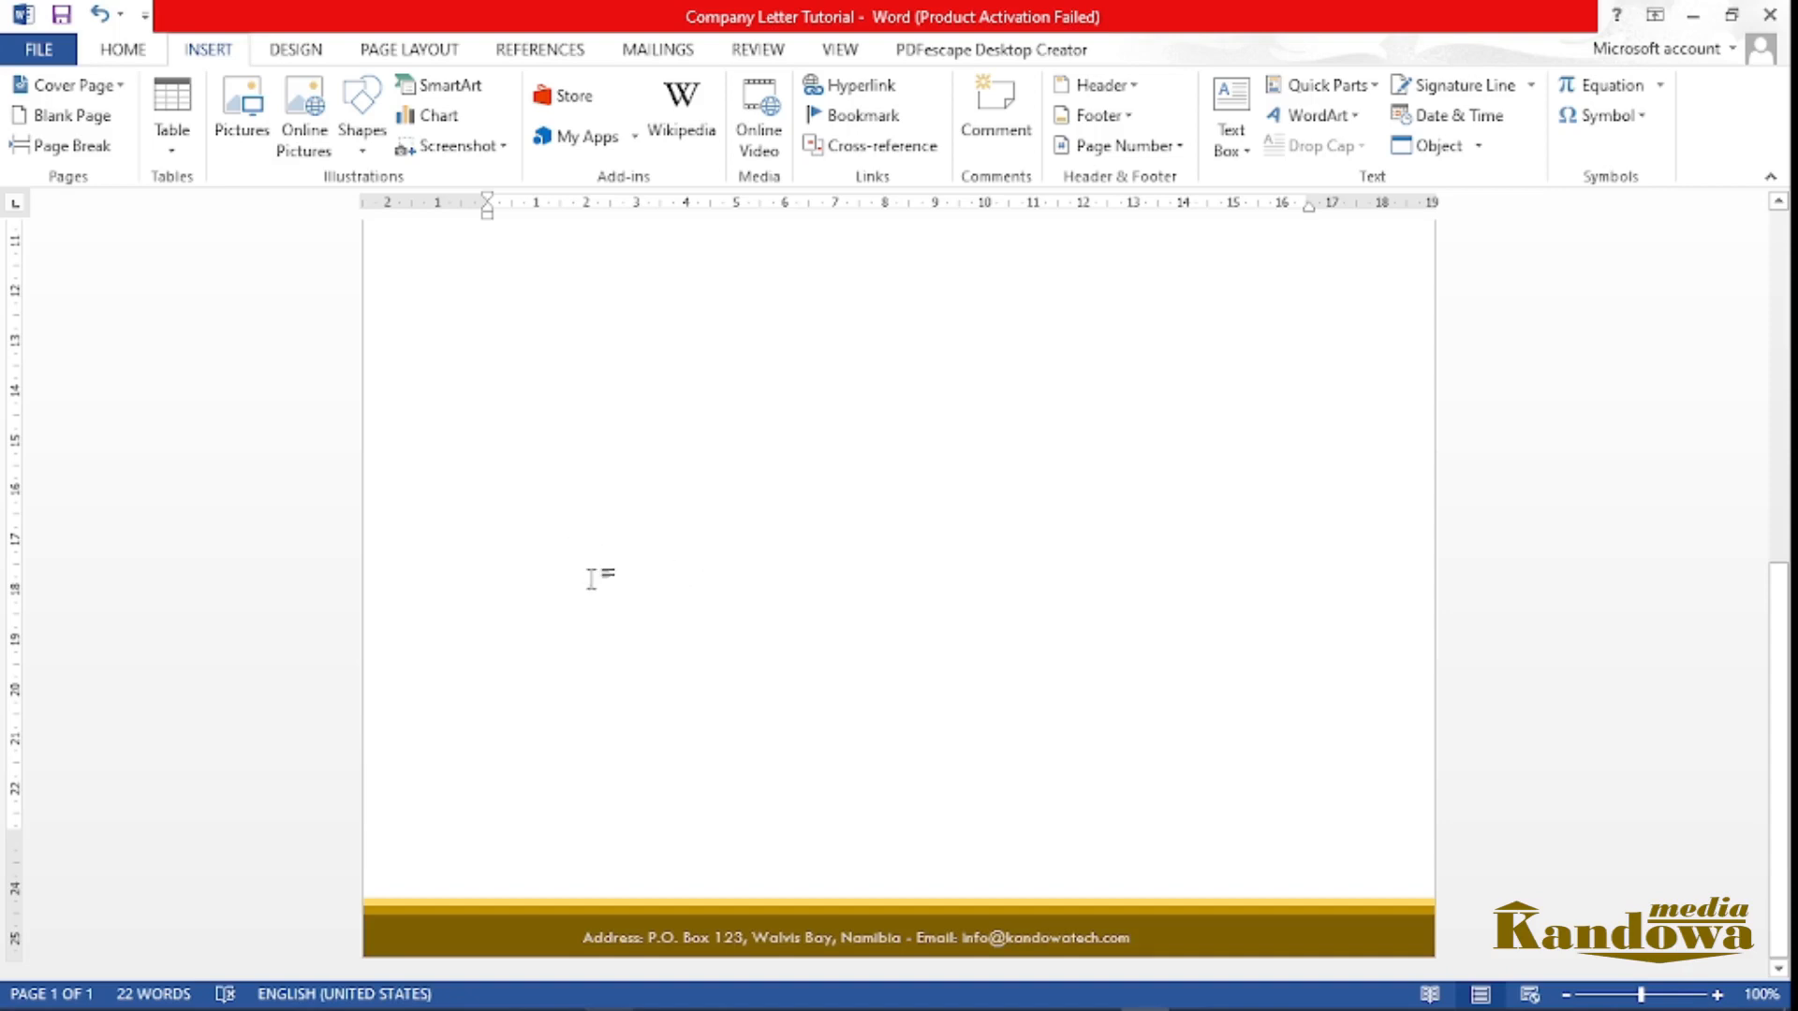
scroll(597, 562, up, 5)
scroll(599, 560, up, 5)
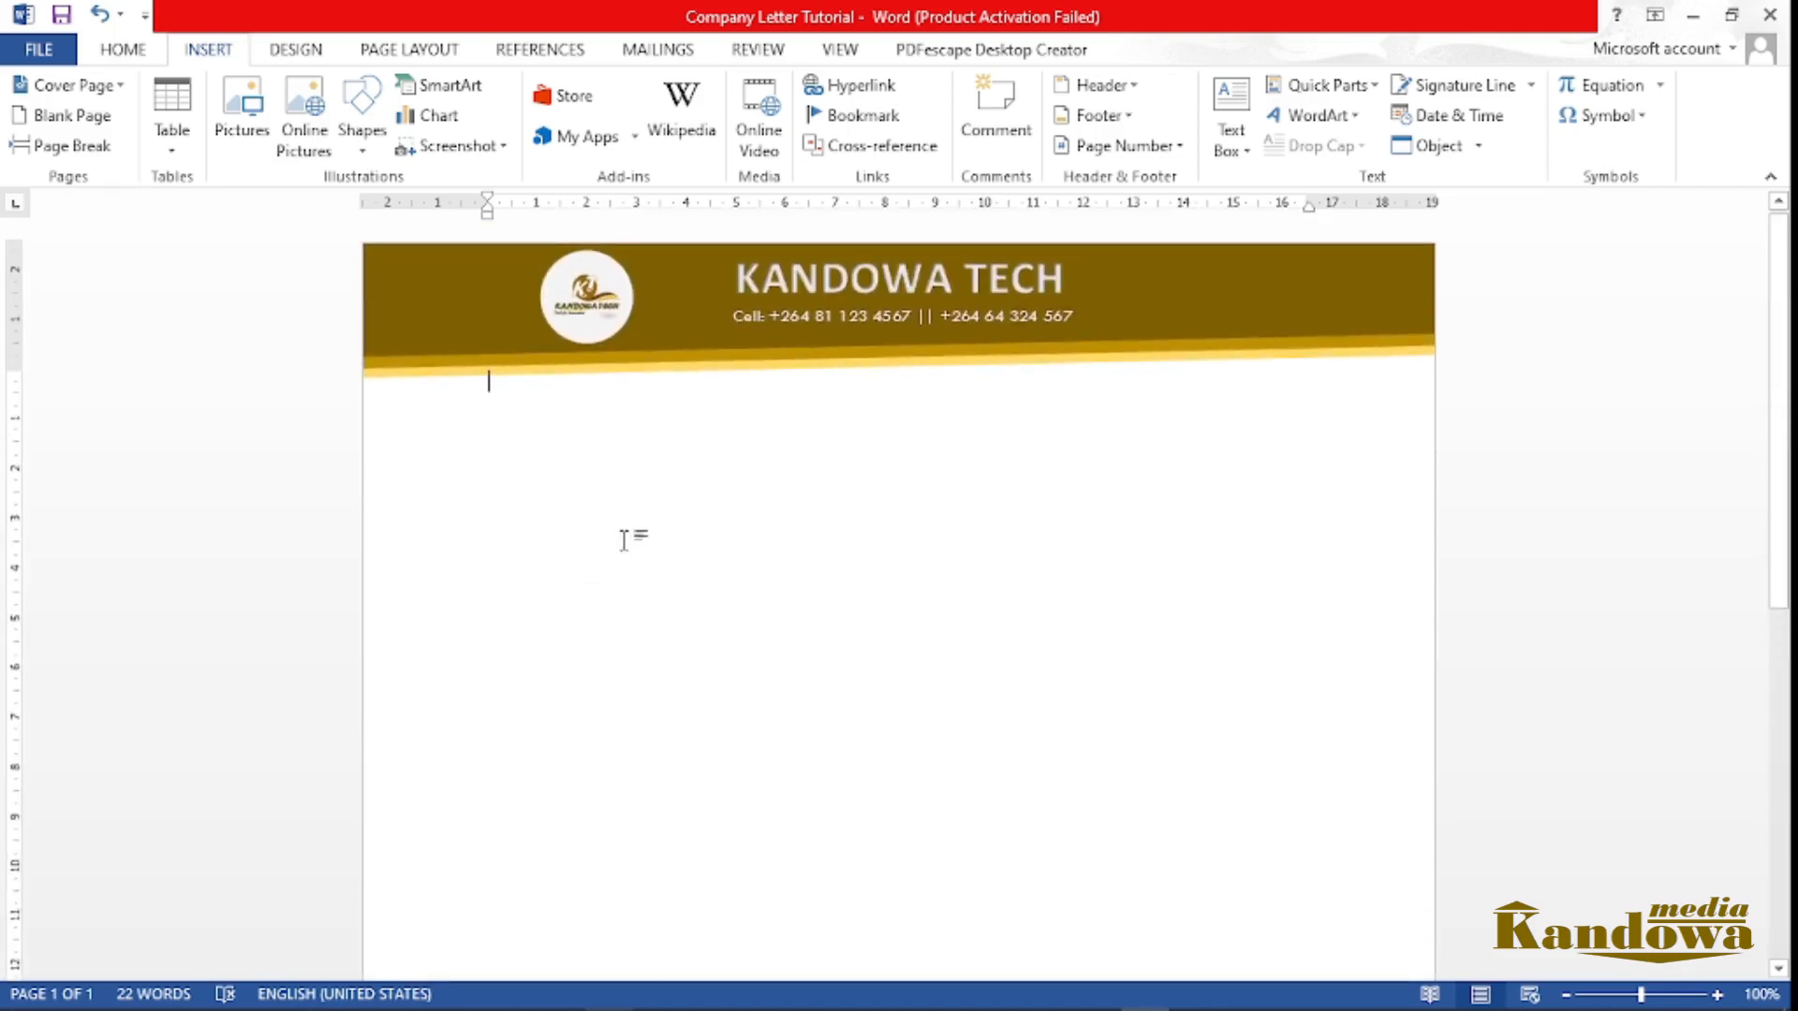